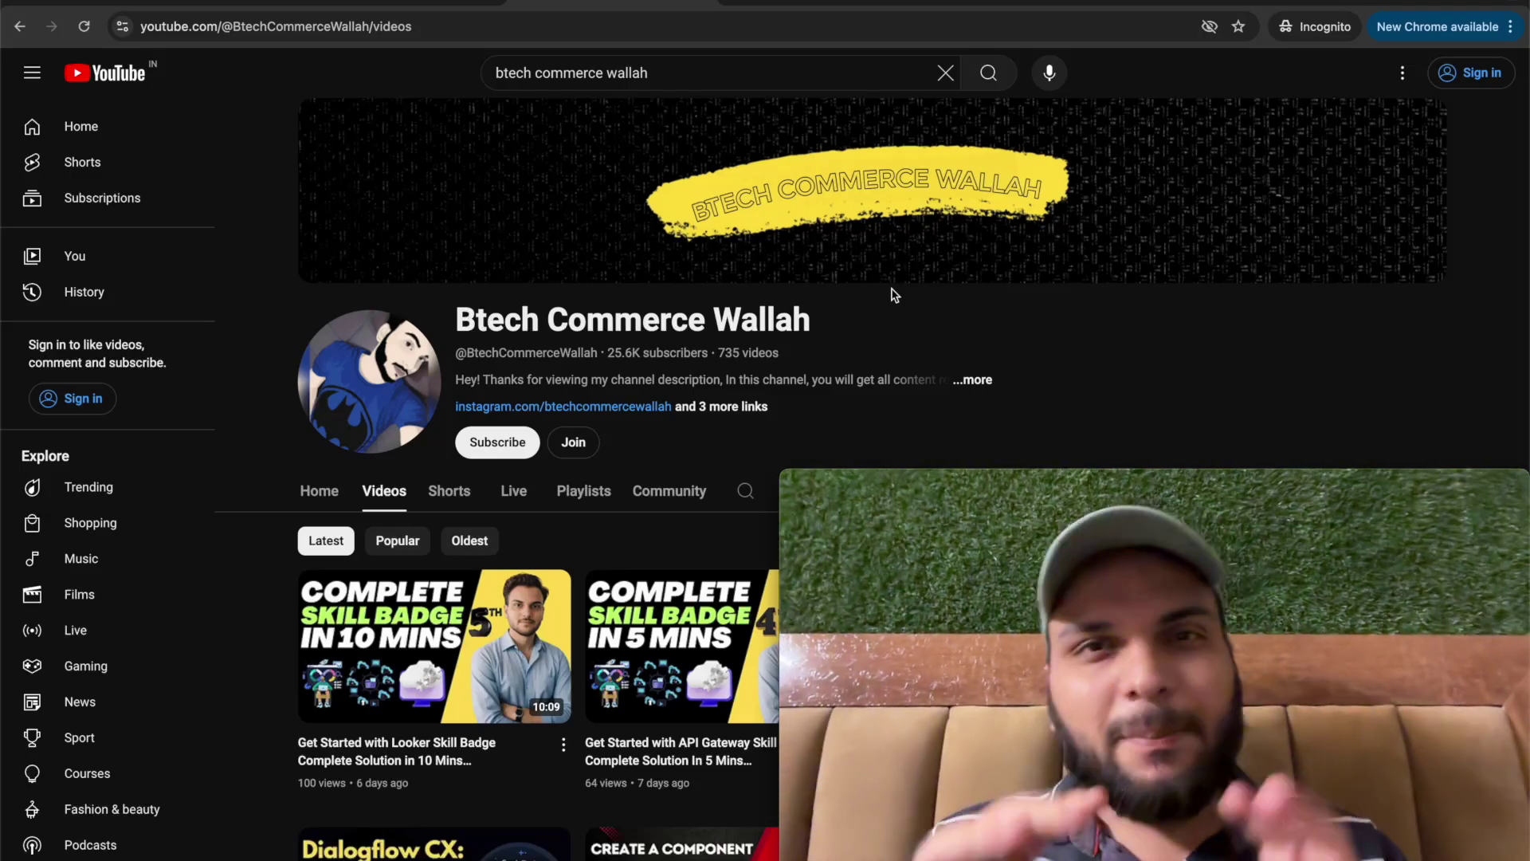
# Move between the YouTube and GitHub tabs, then open the Cloud Functions: 3 Ways folder in the ARCADE-FACILITATOR-PROGRAM-2024 repository
pyautogui.scroll(-4, 892, 293)
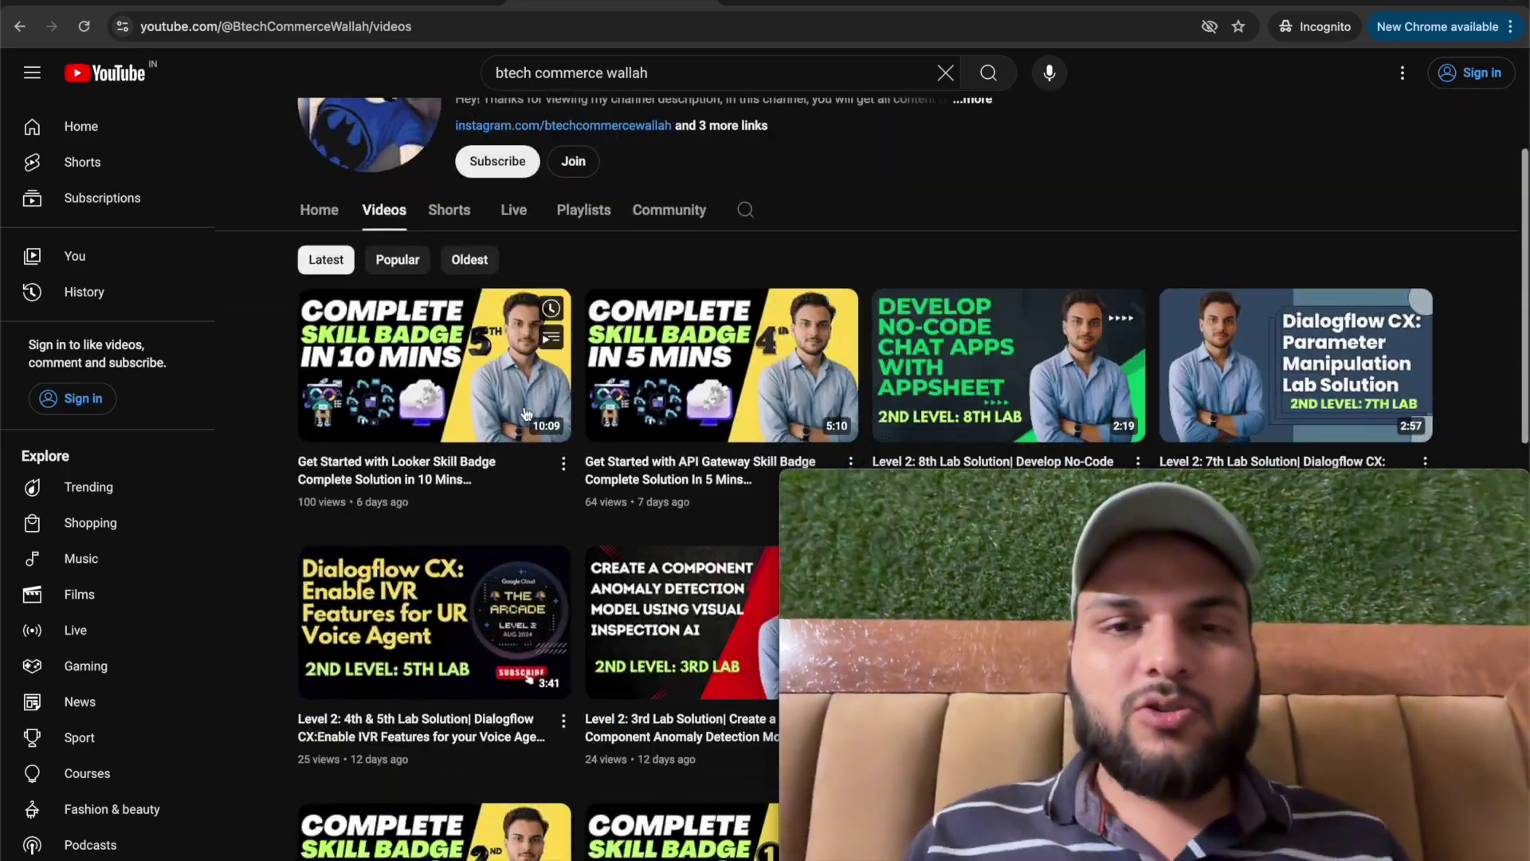
pyautogui.scroll(4, 925, 270)
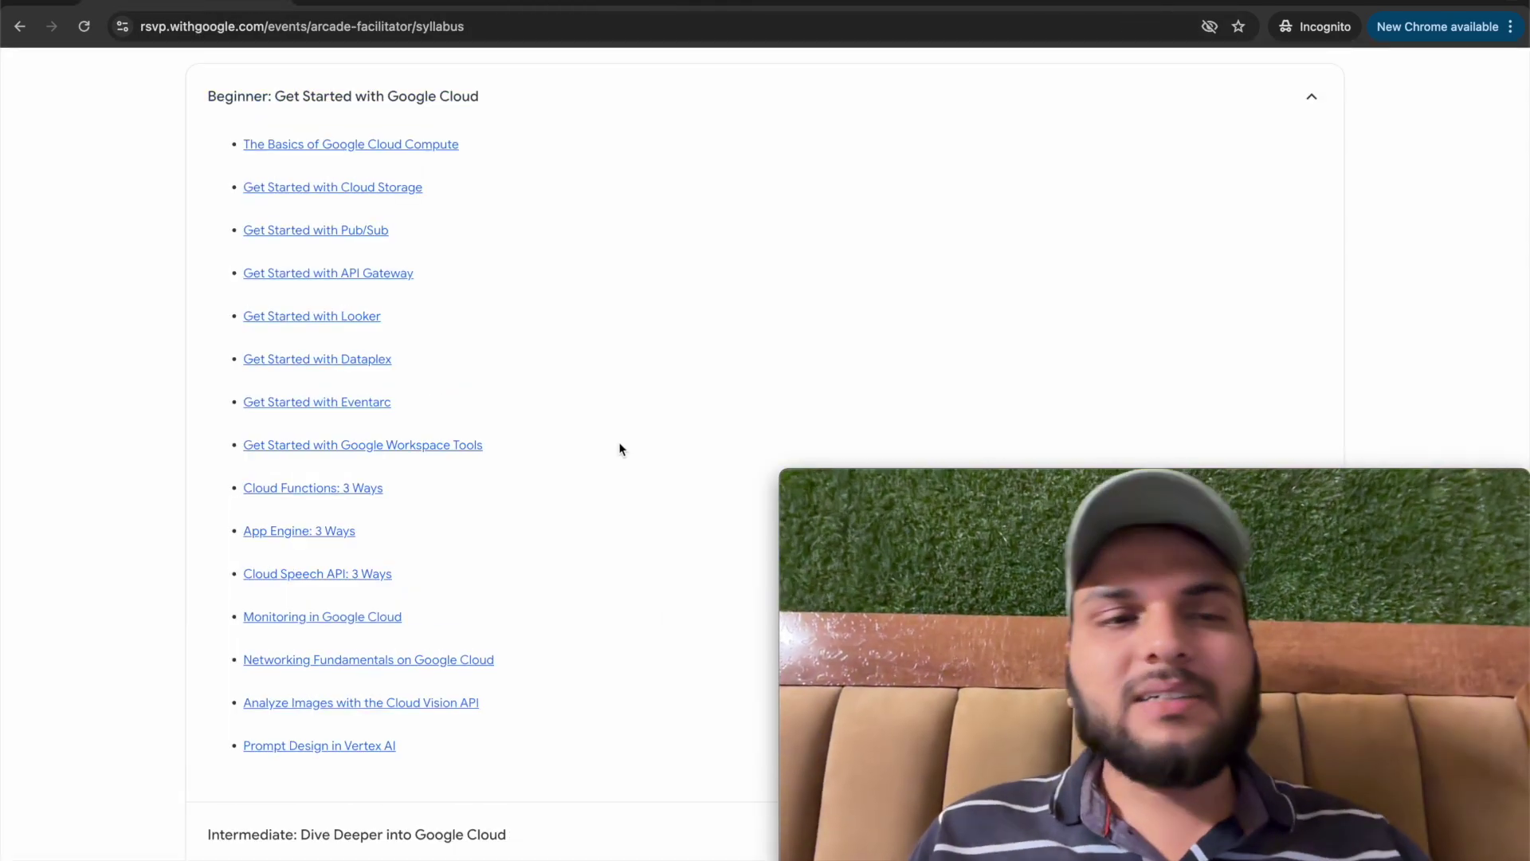
pyautogui.scroll(-1, 370, 457)
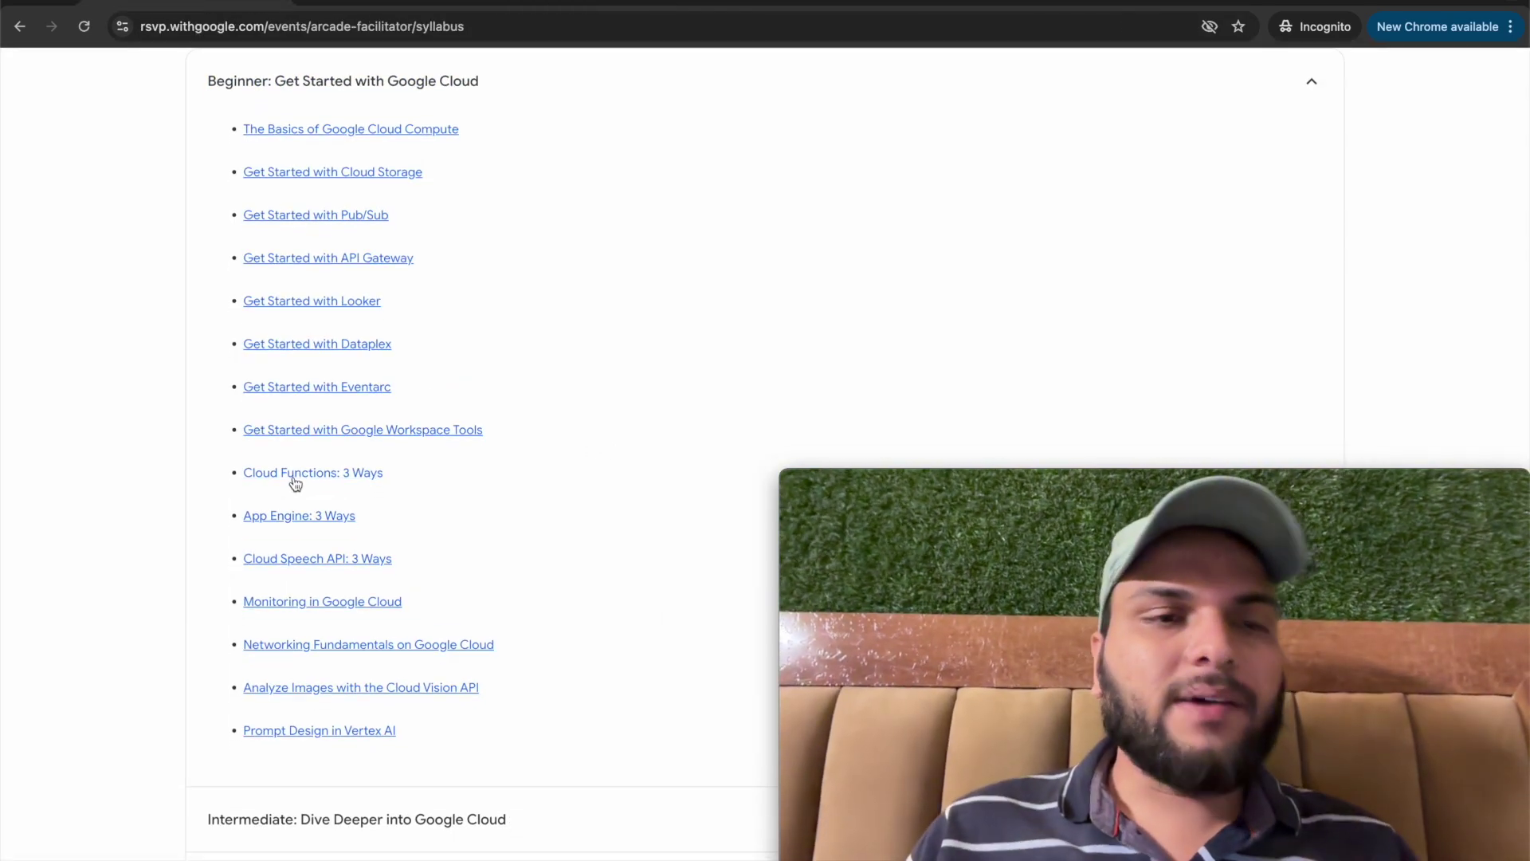
pyautogui.click(295, 478)
pyautogui.click(773, 2)
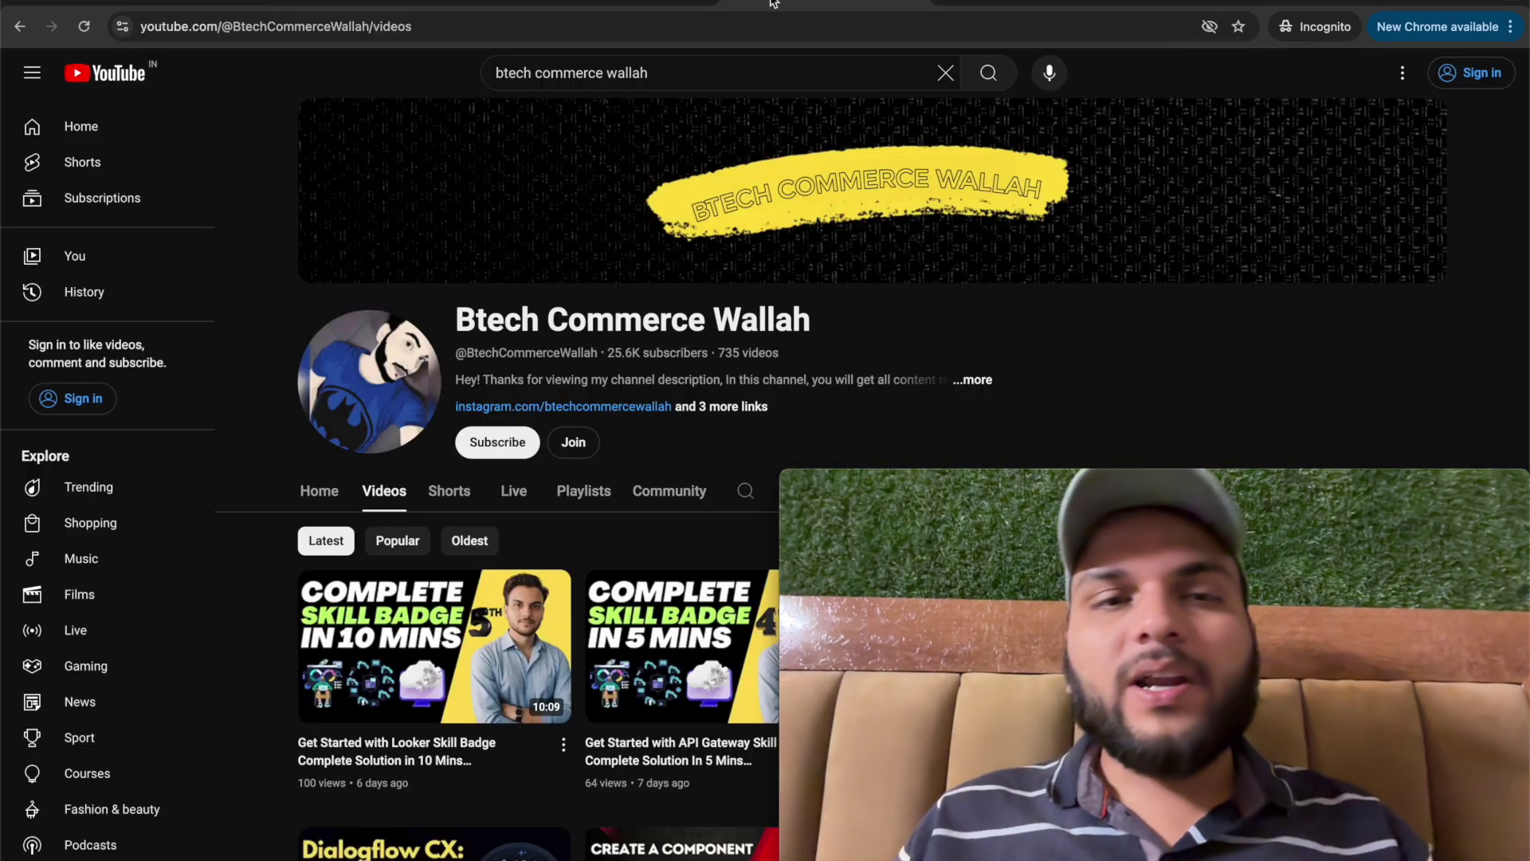
pyautogui.hotkey('ctrl', 'shift', 'Tab')
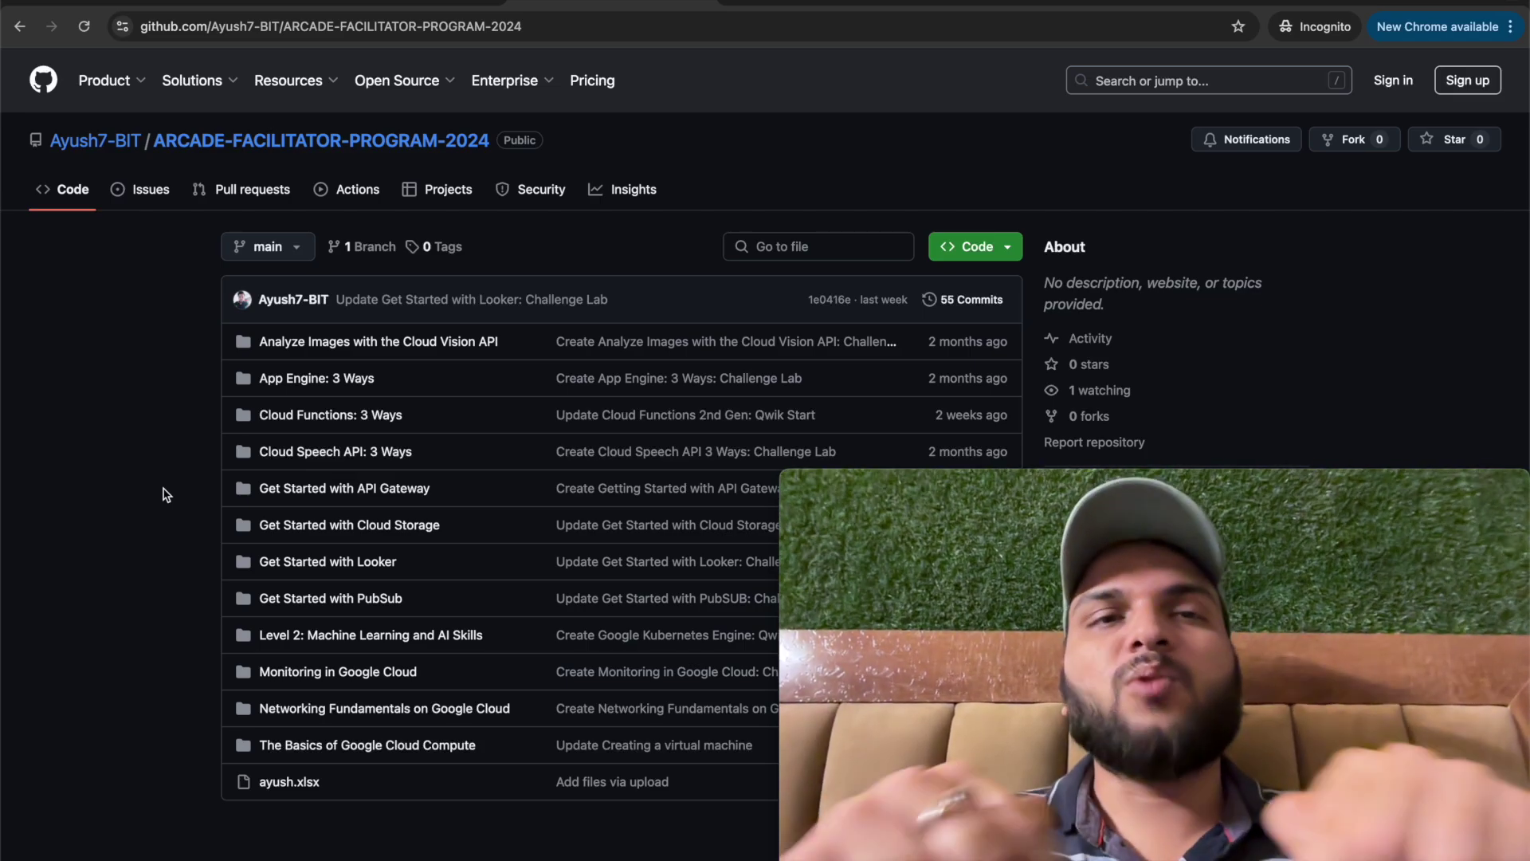
pyautogui.click(794, 6)
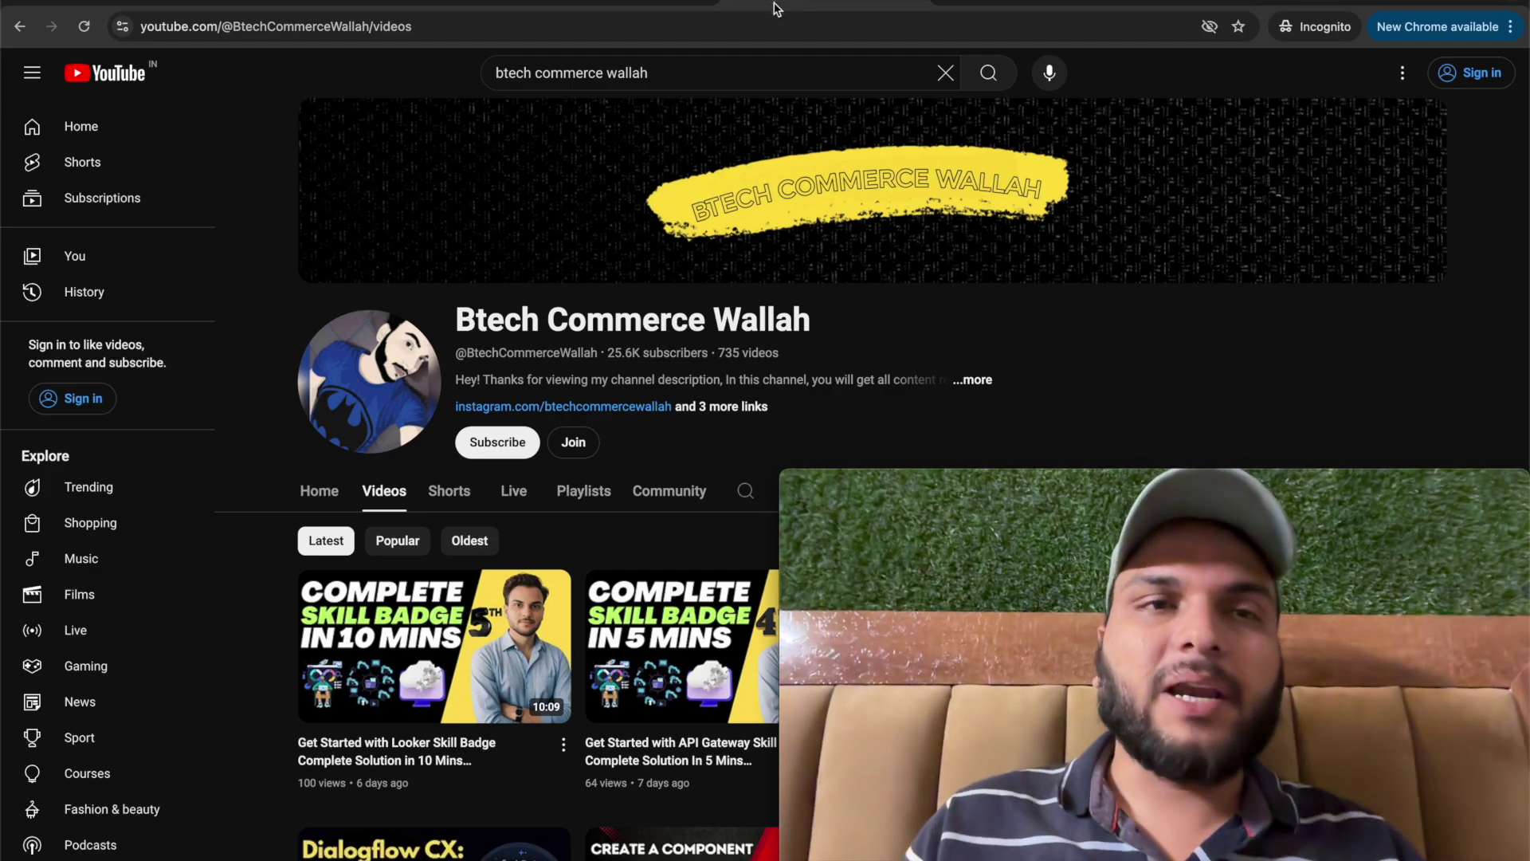
pyautogui.scroll(-5, 517, 492)
pyautogui.scroll(-5, 516, 489)
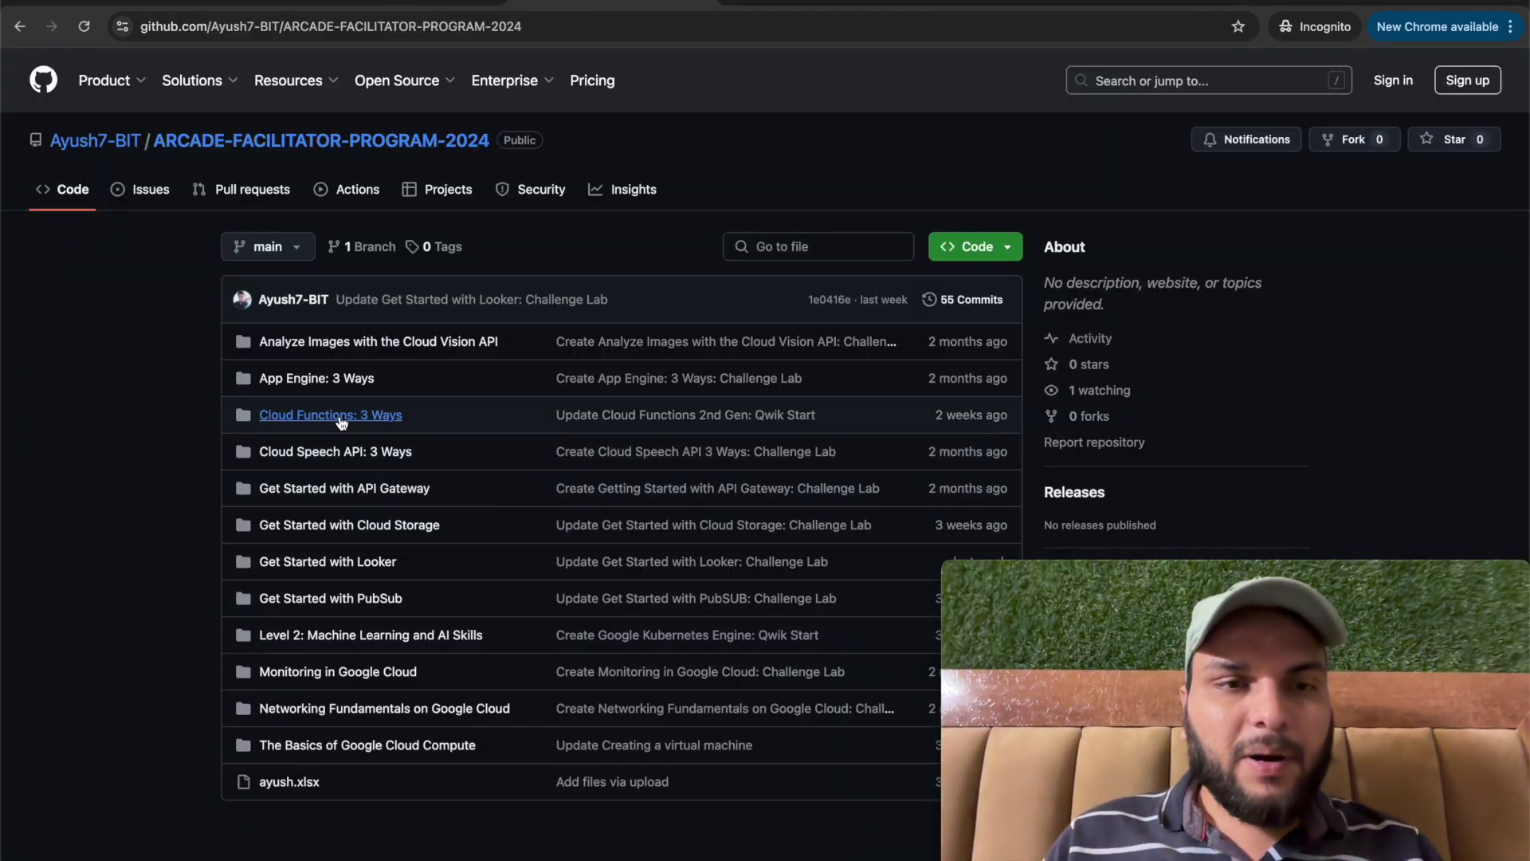
pyautogui.click(342, 420)
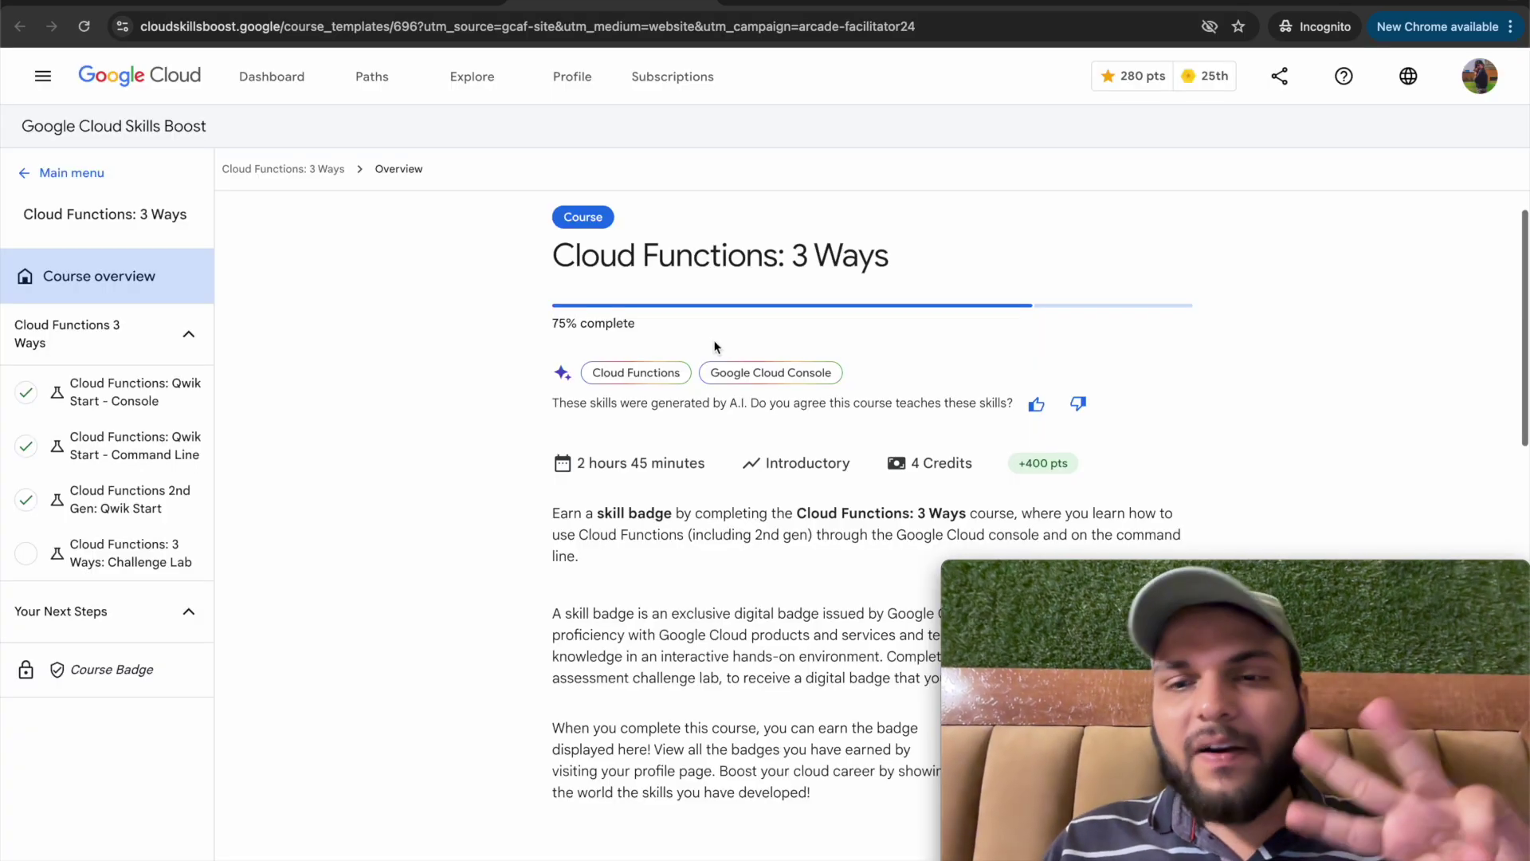
# Cycle through the syllabus, API Gateway, Cloud Functions: 3 Ways, YouTube and GitHub tabs to review the lab list
pyautogui.scroll(-5, 717, 350)
pyautogui.scroll(-5, 725, 398)
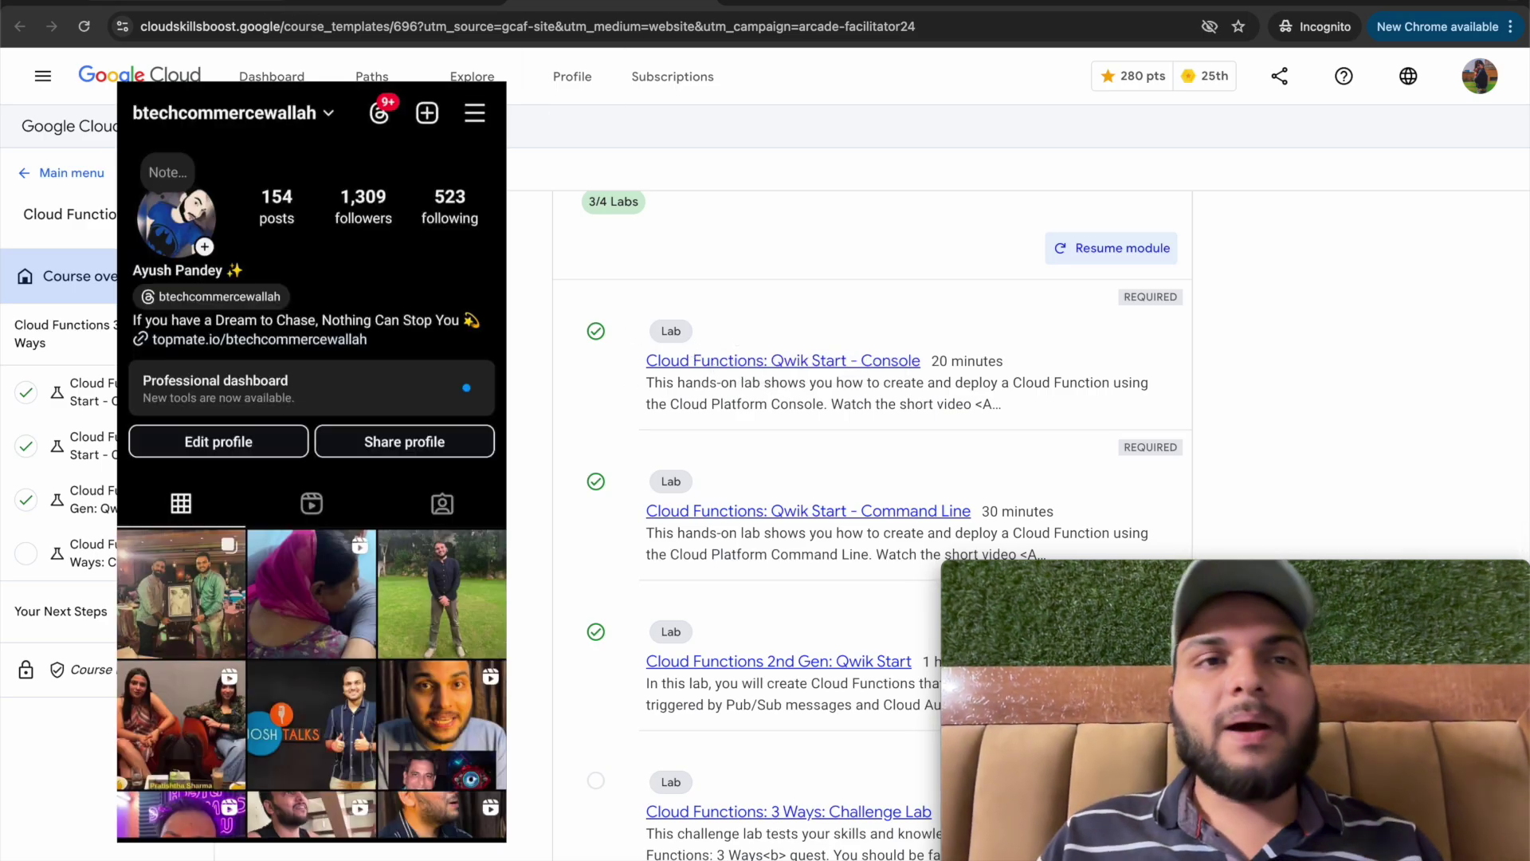
pyautogui.click(191, 6)
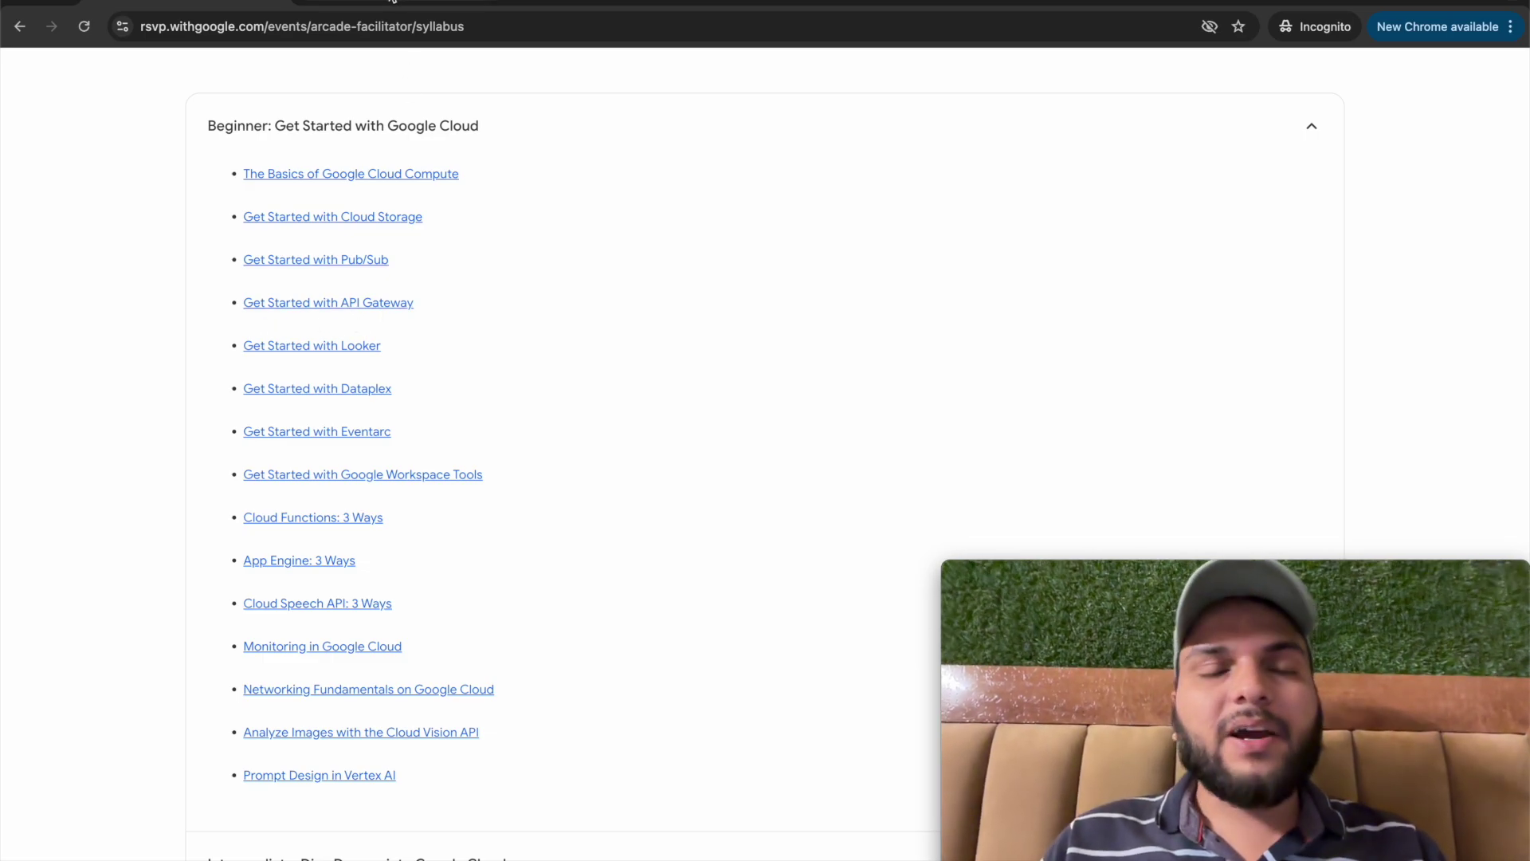
pyautogui.click(392, 3)
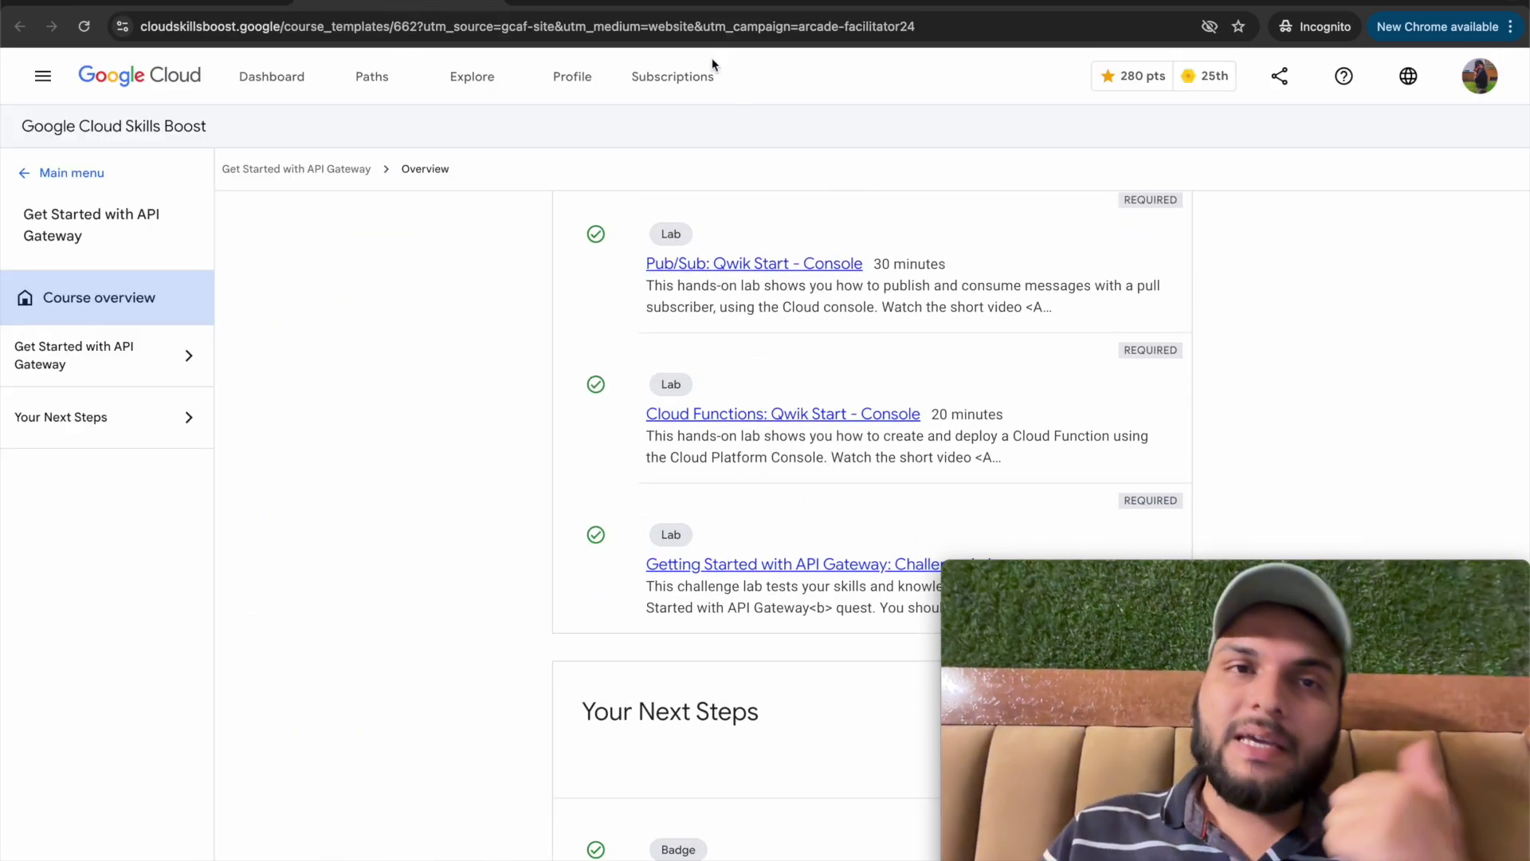
pyautogui.click(623, 2)
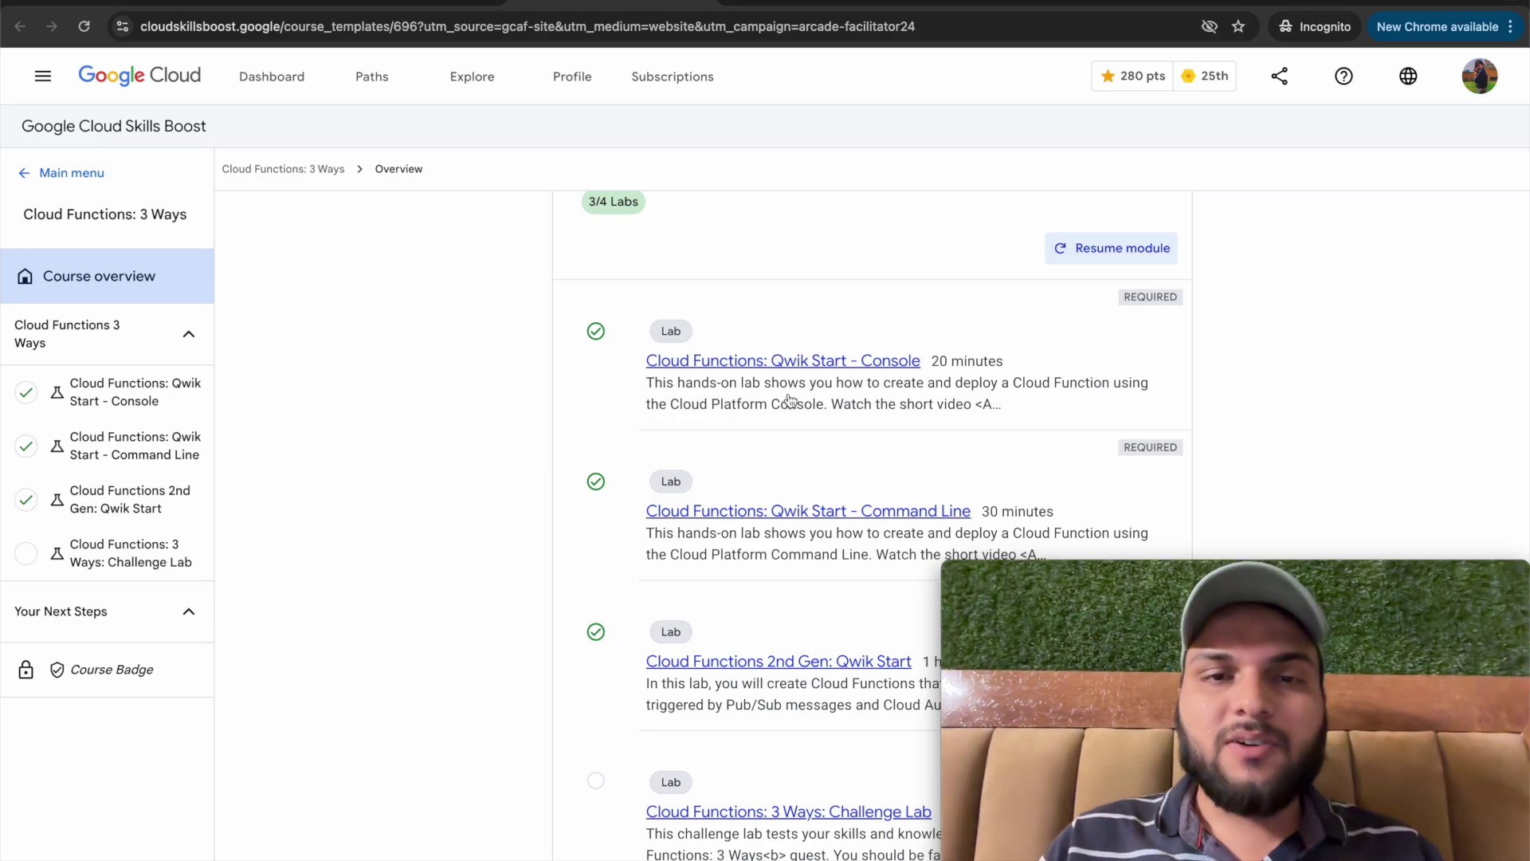
pyautogui.click(1036, 3)
pyautogui.scroll(-4, 1188, 383)
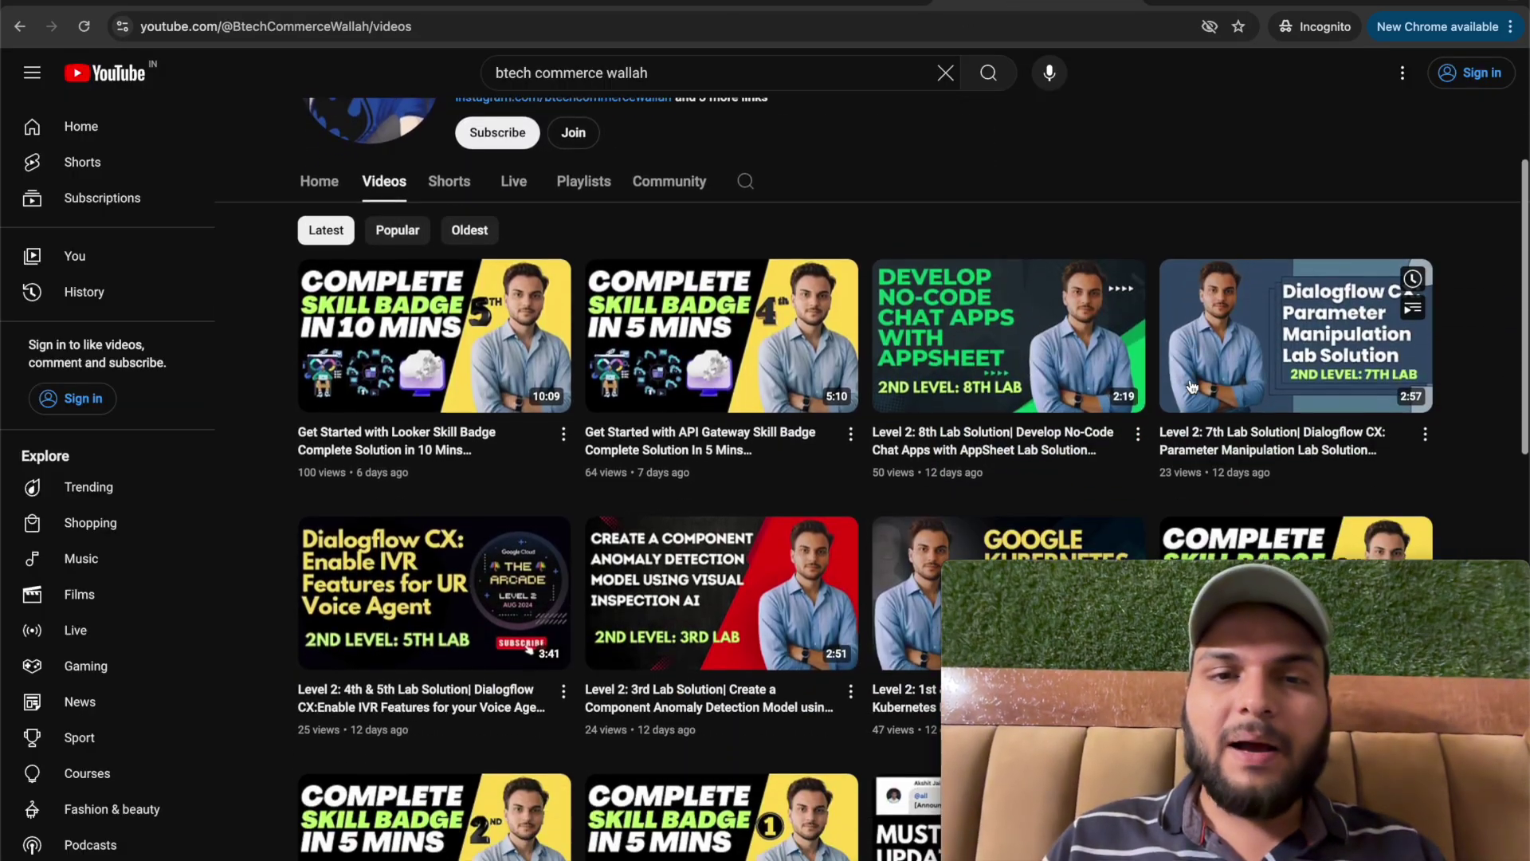
pyautogui.scroll(4, 985, 213)
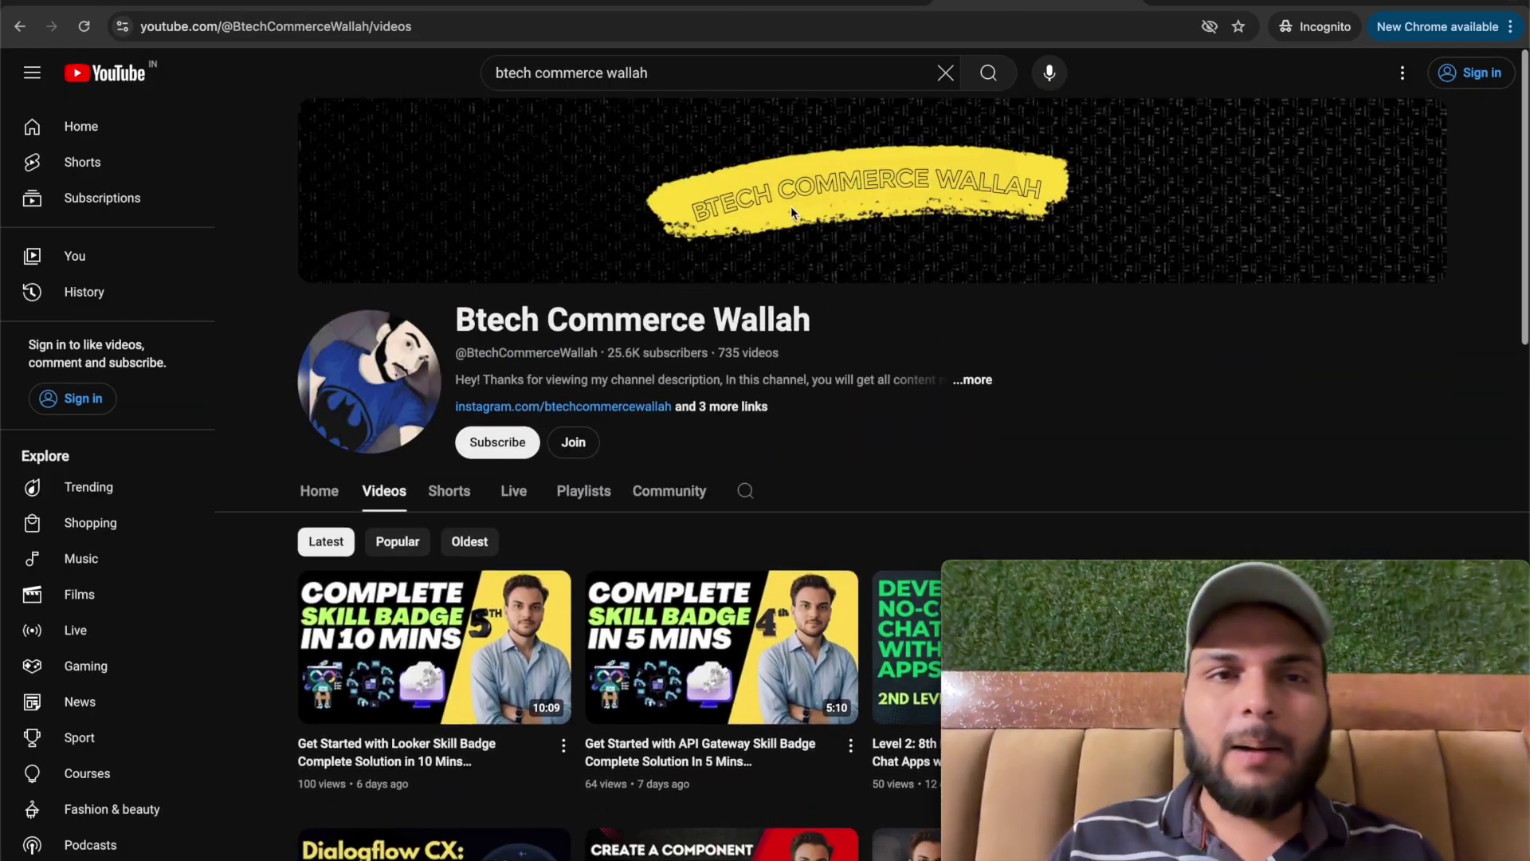
pyautogui.hotkey('ctrl', 'shift', 'Tab')
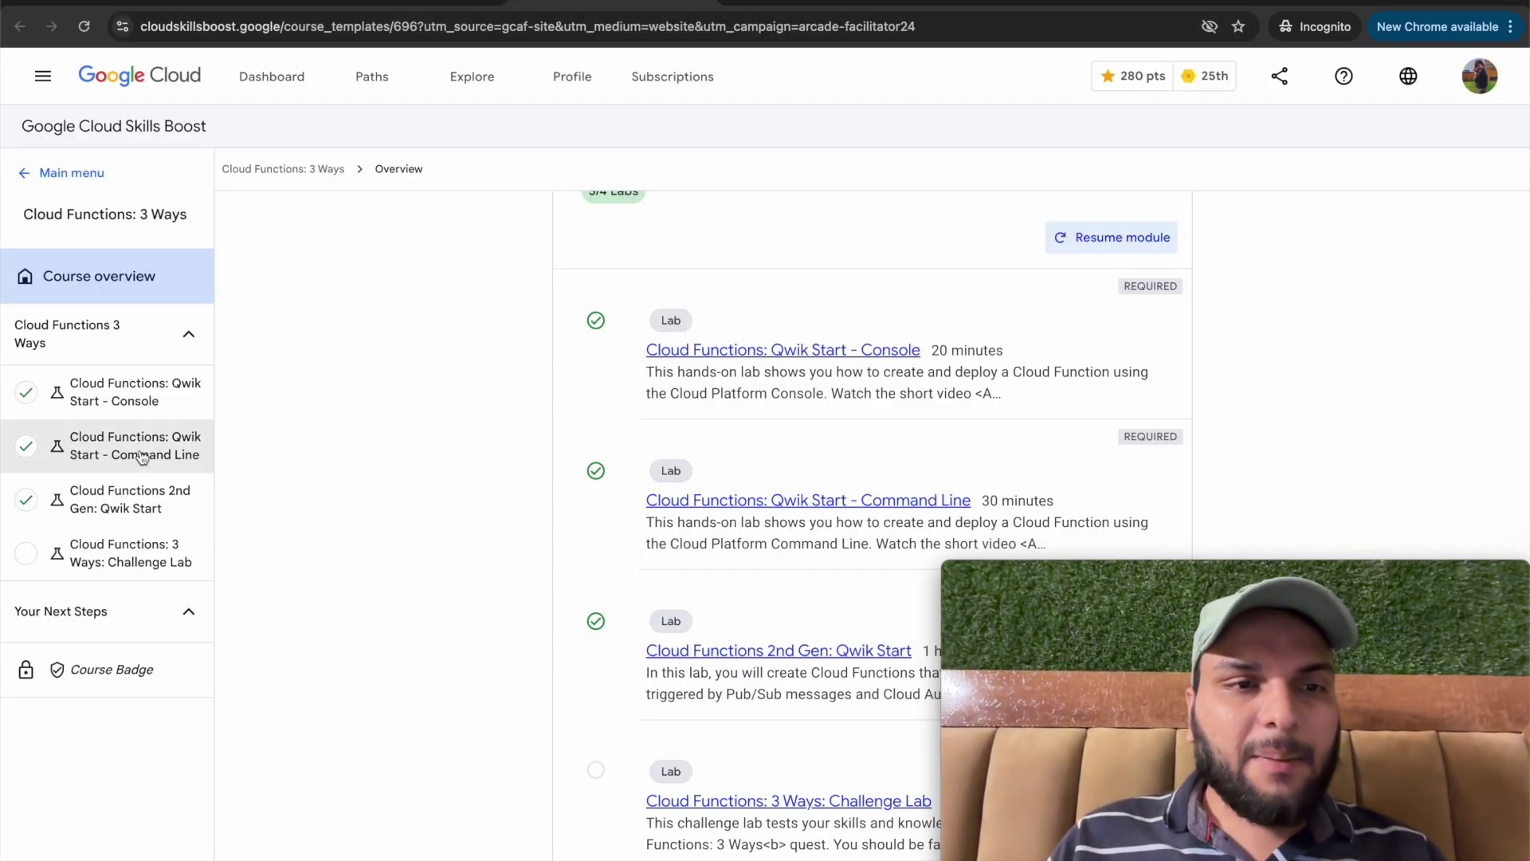
pyautogui.hotkey('ctrl', 'Tab')
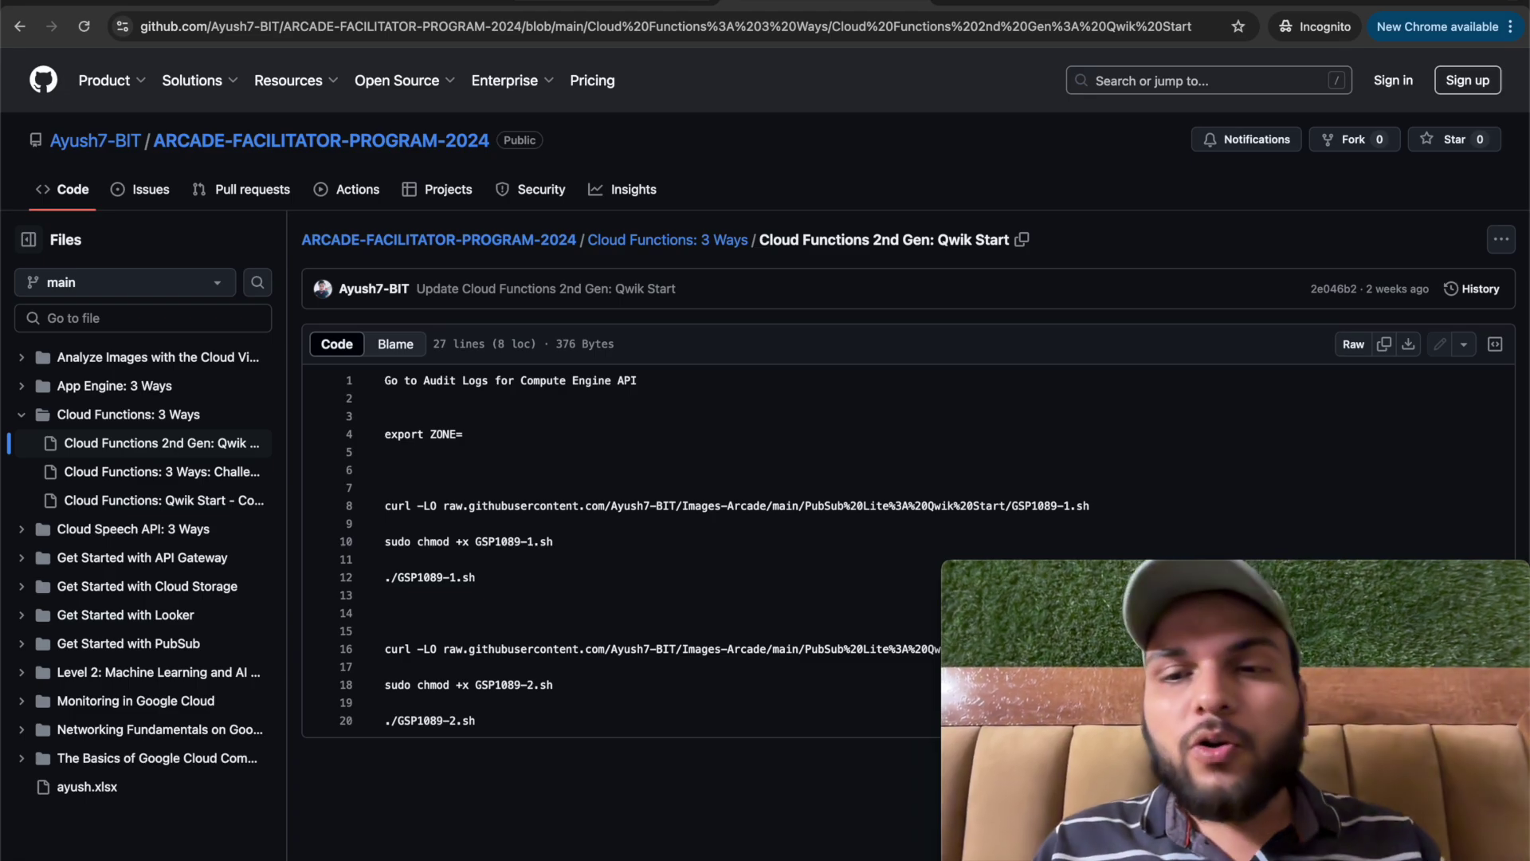
# Compare the 2nd Gen solution script with the Command Line lab page, ending on the lab
pyautogui.click(610, 9)
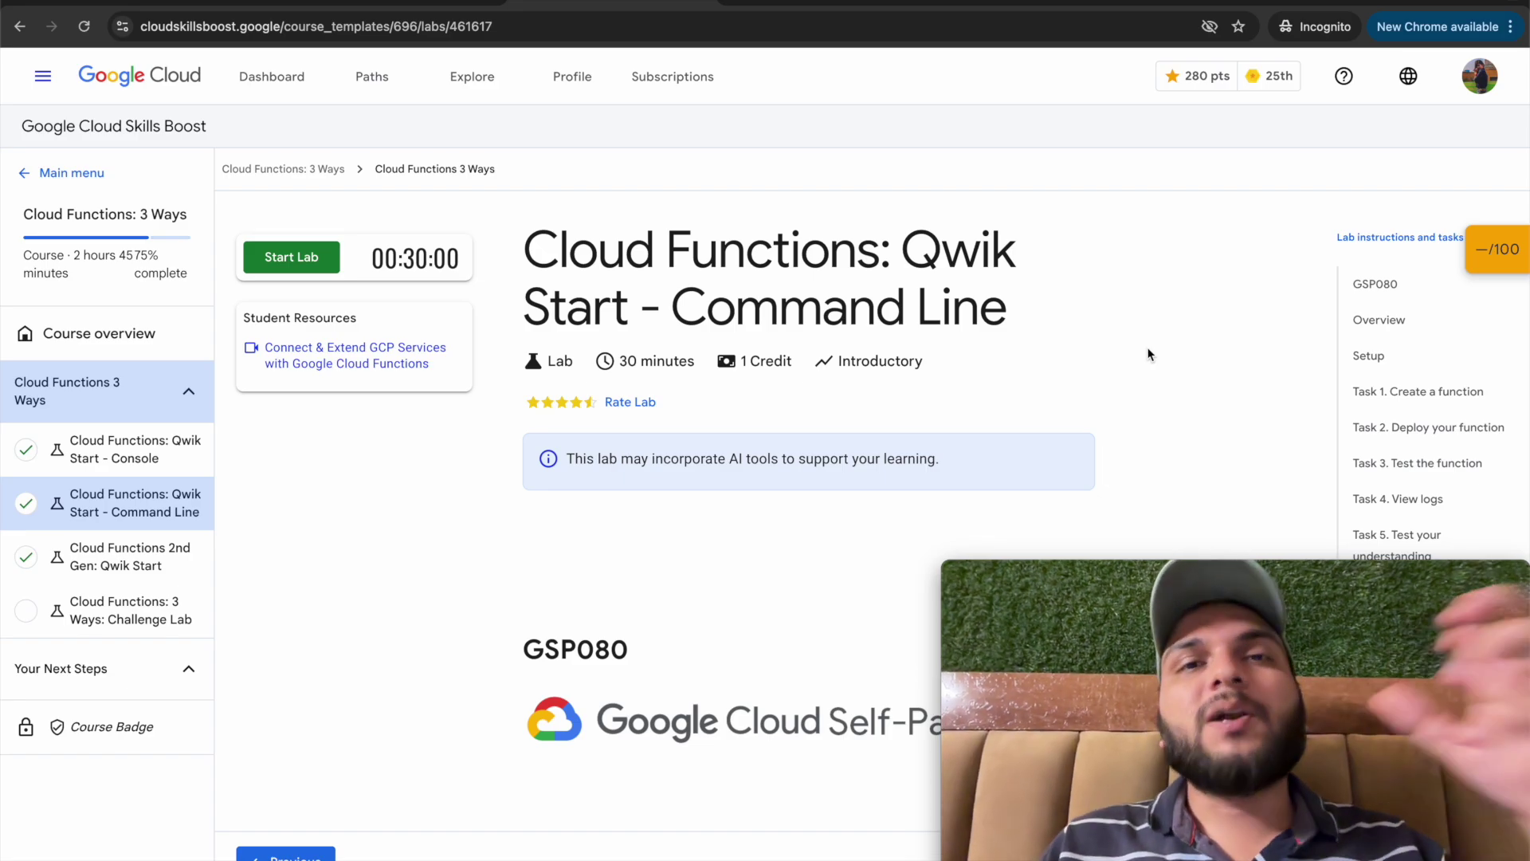
pyautogui.hotkey('ctrl', 'Tab')
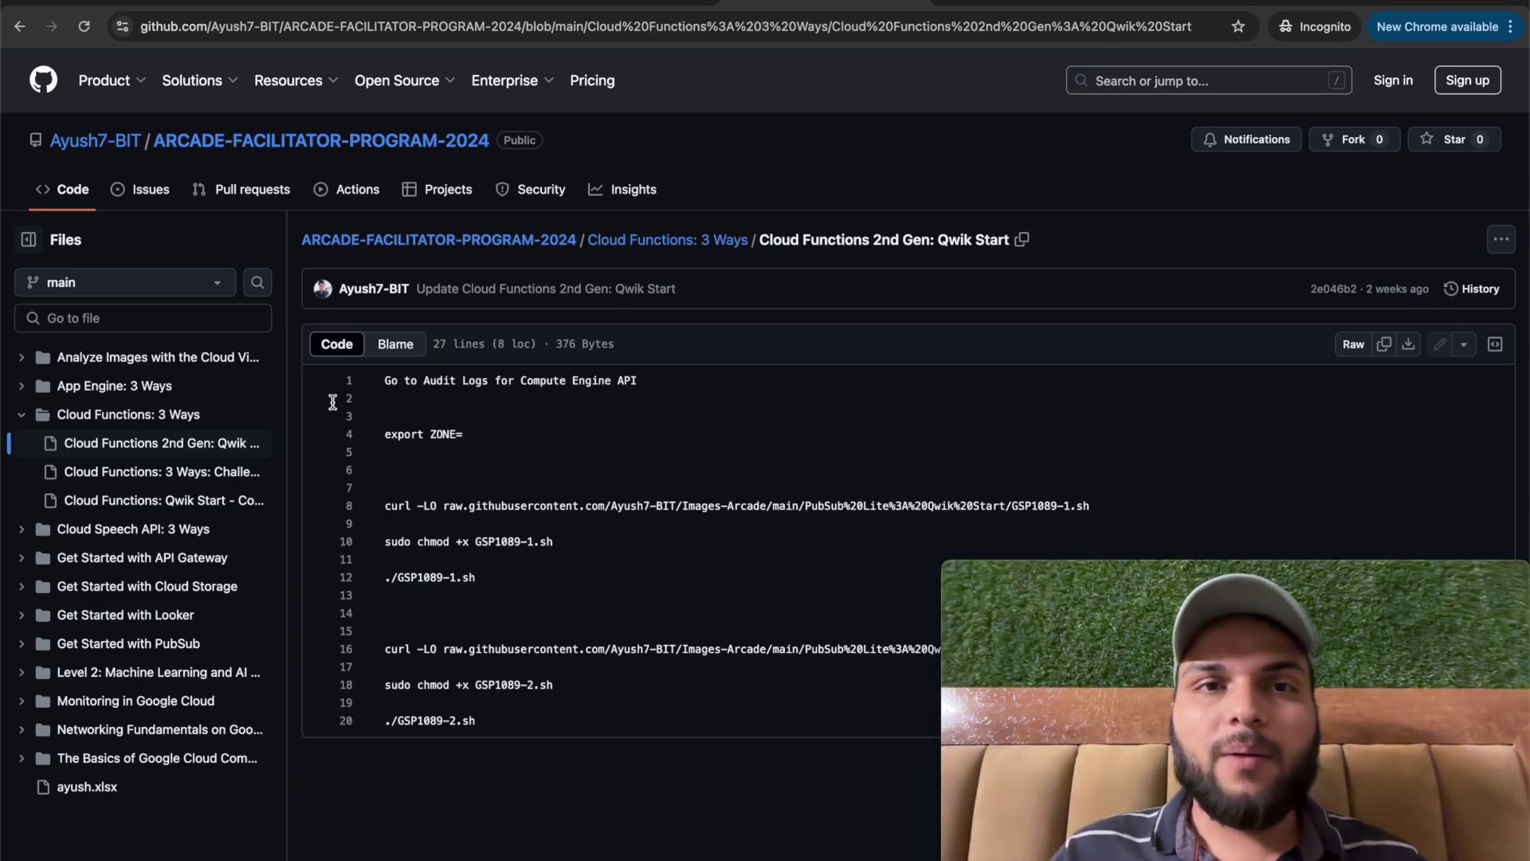
pyautogui.hotkey('ctrl', 'shift', 'Tab')
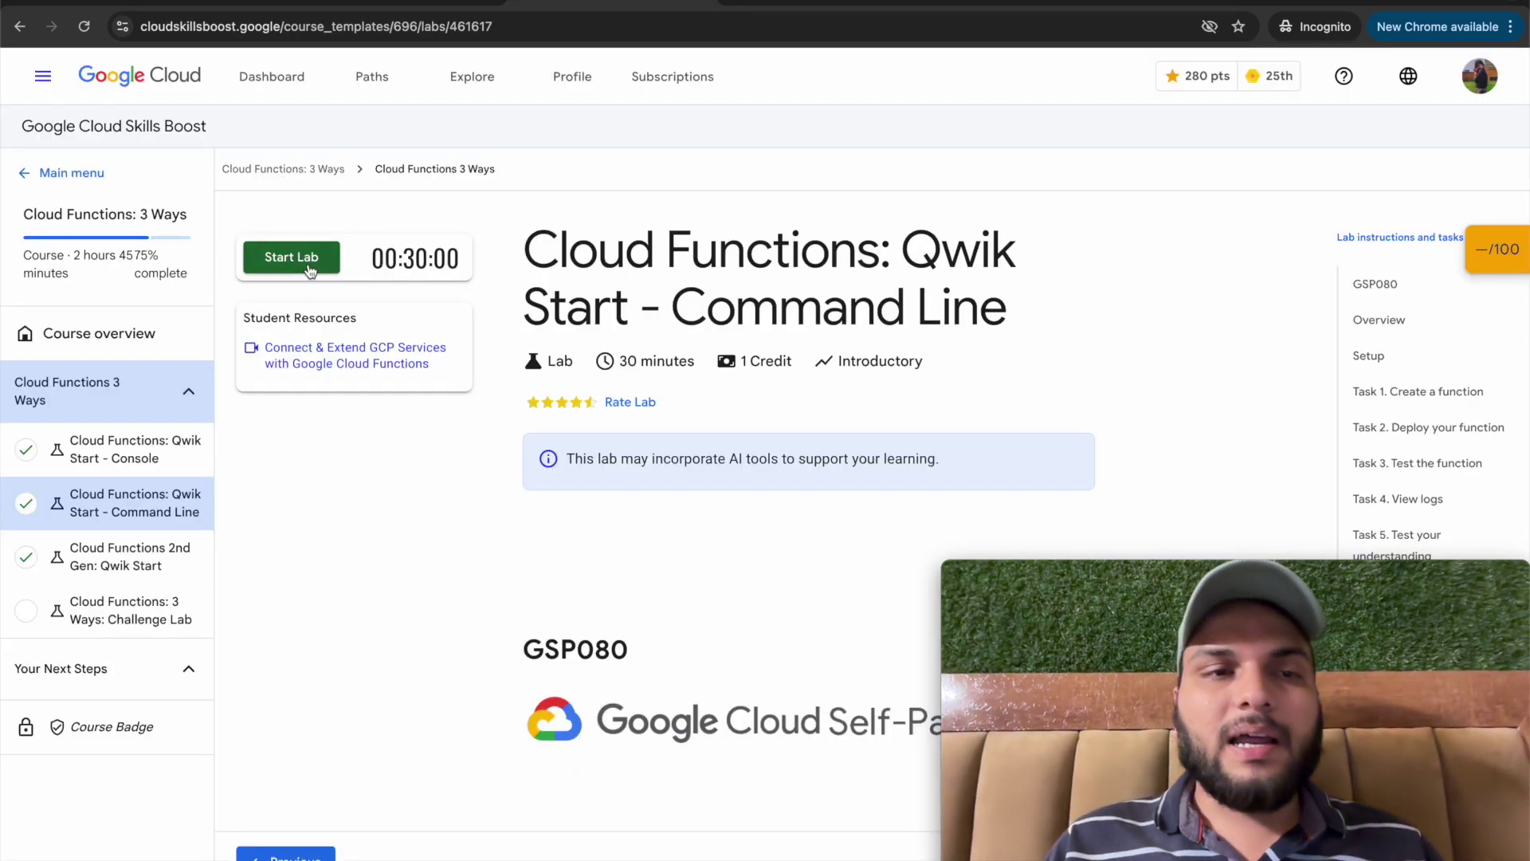
# Start the Command Line lab, copy the lab password, and accept the console notices to reach the dashboard
pyautogui.click(310, 270)
pyautogui.click(444, 523)
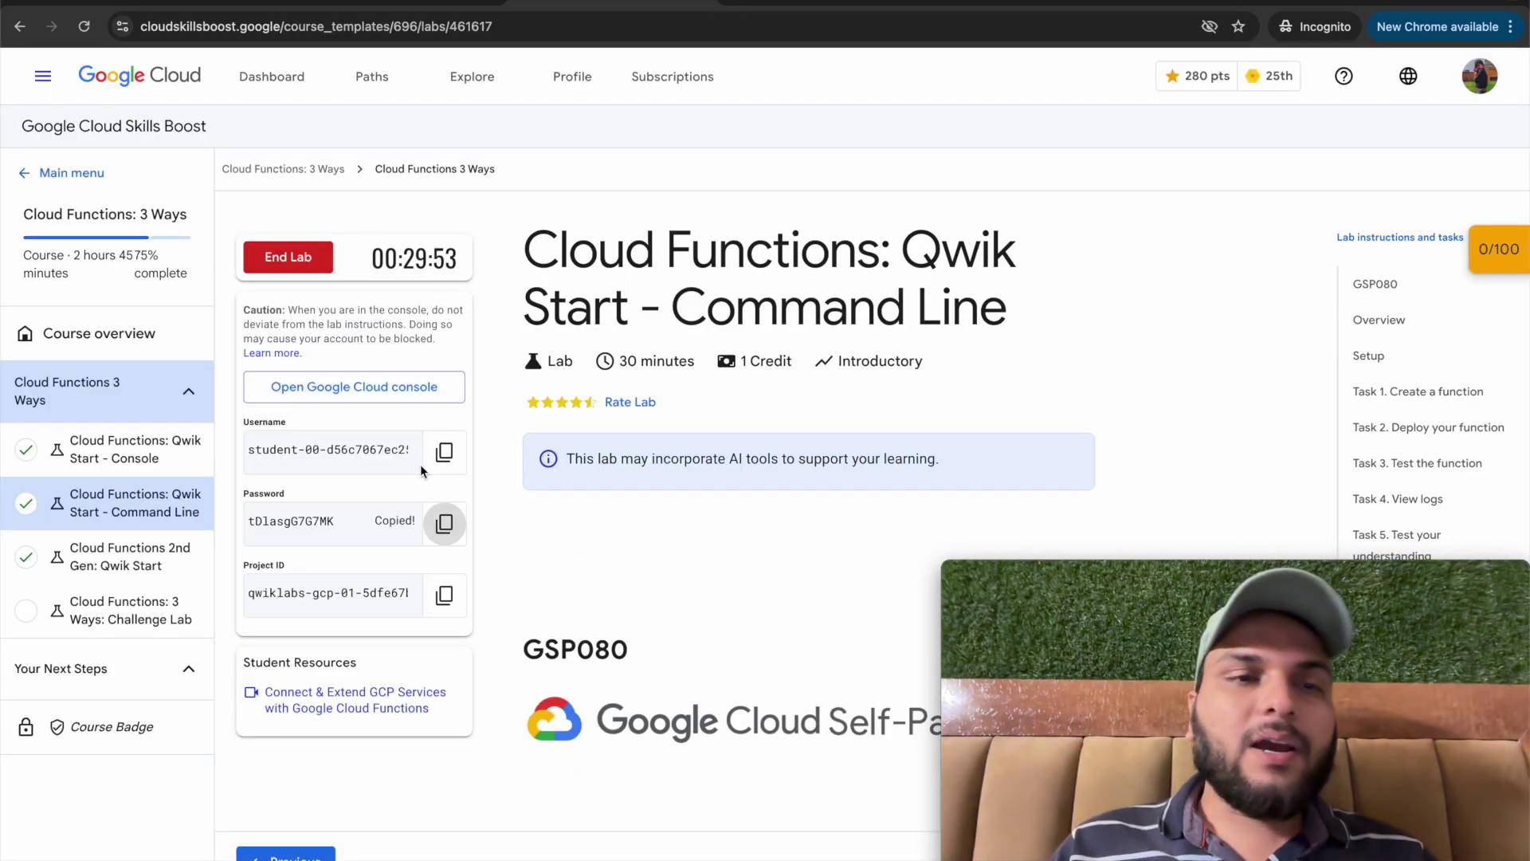
pyautogui.click(313, 390)
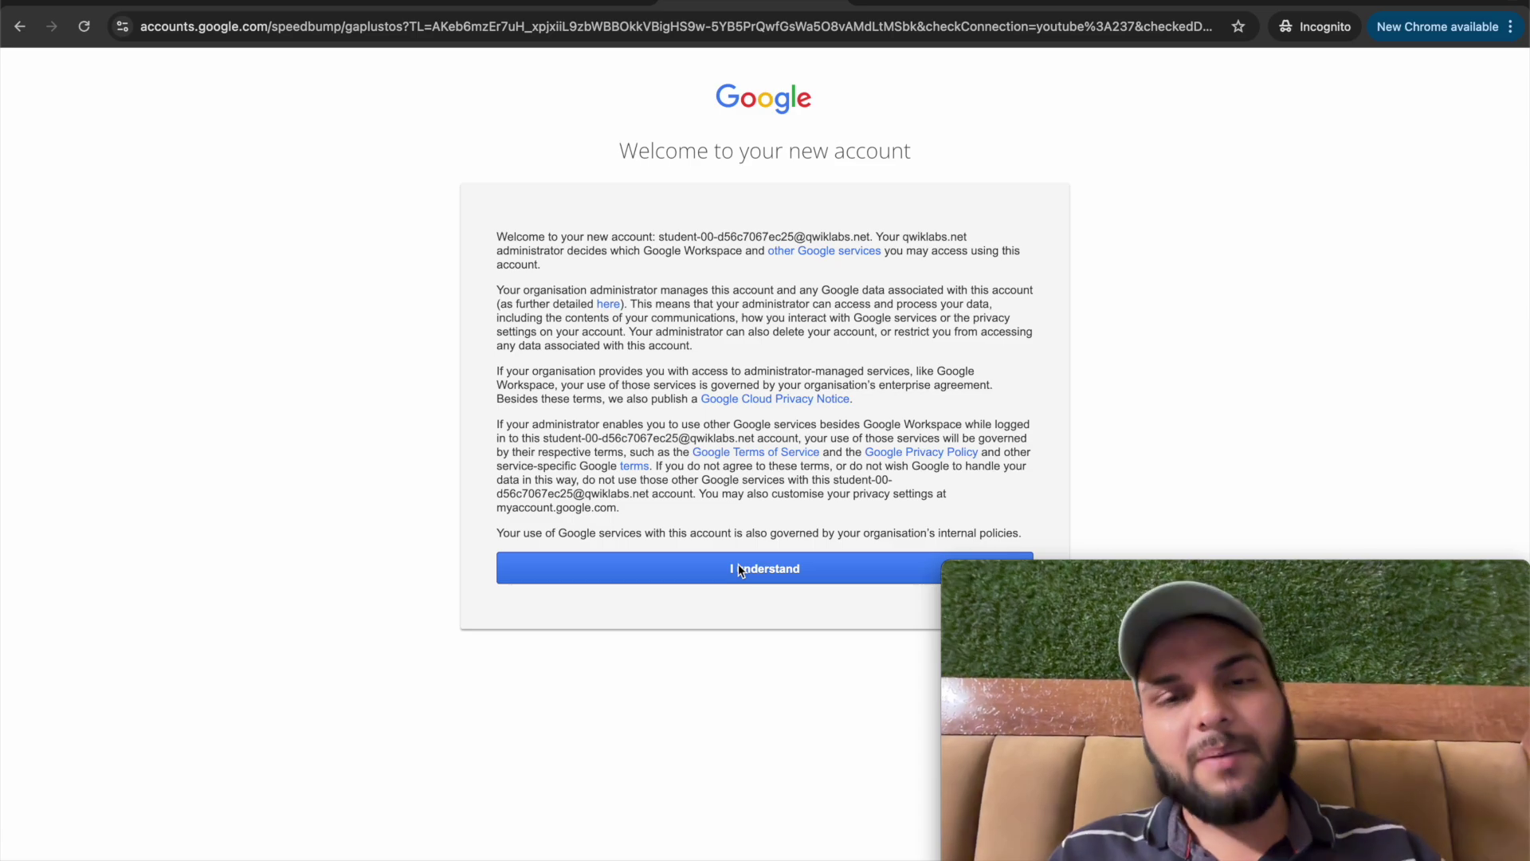
pyautogui.click(738, 568)
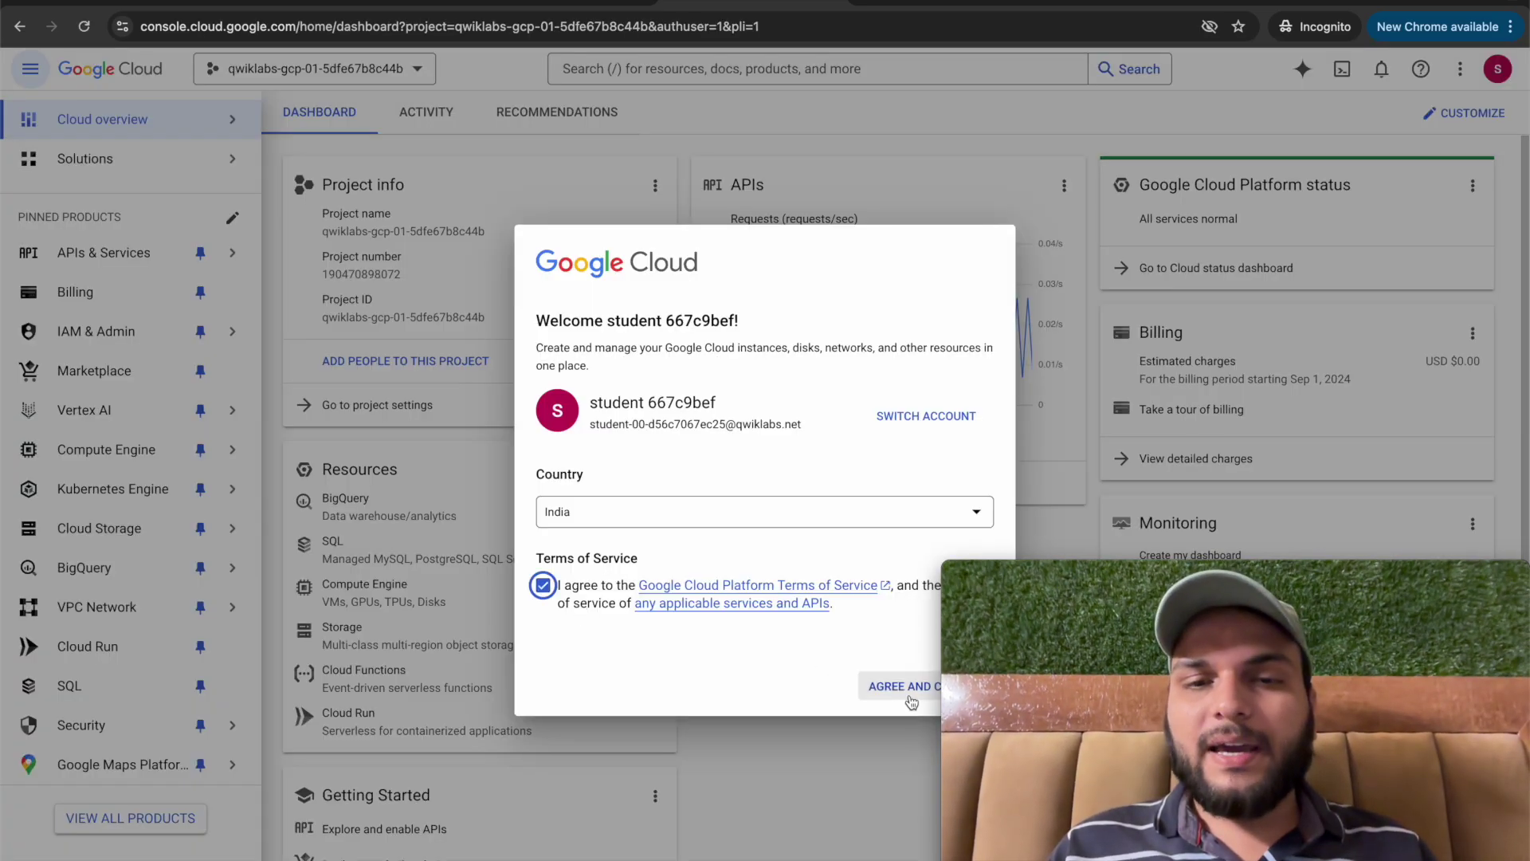
pyautogui.click(910, 686)
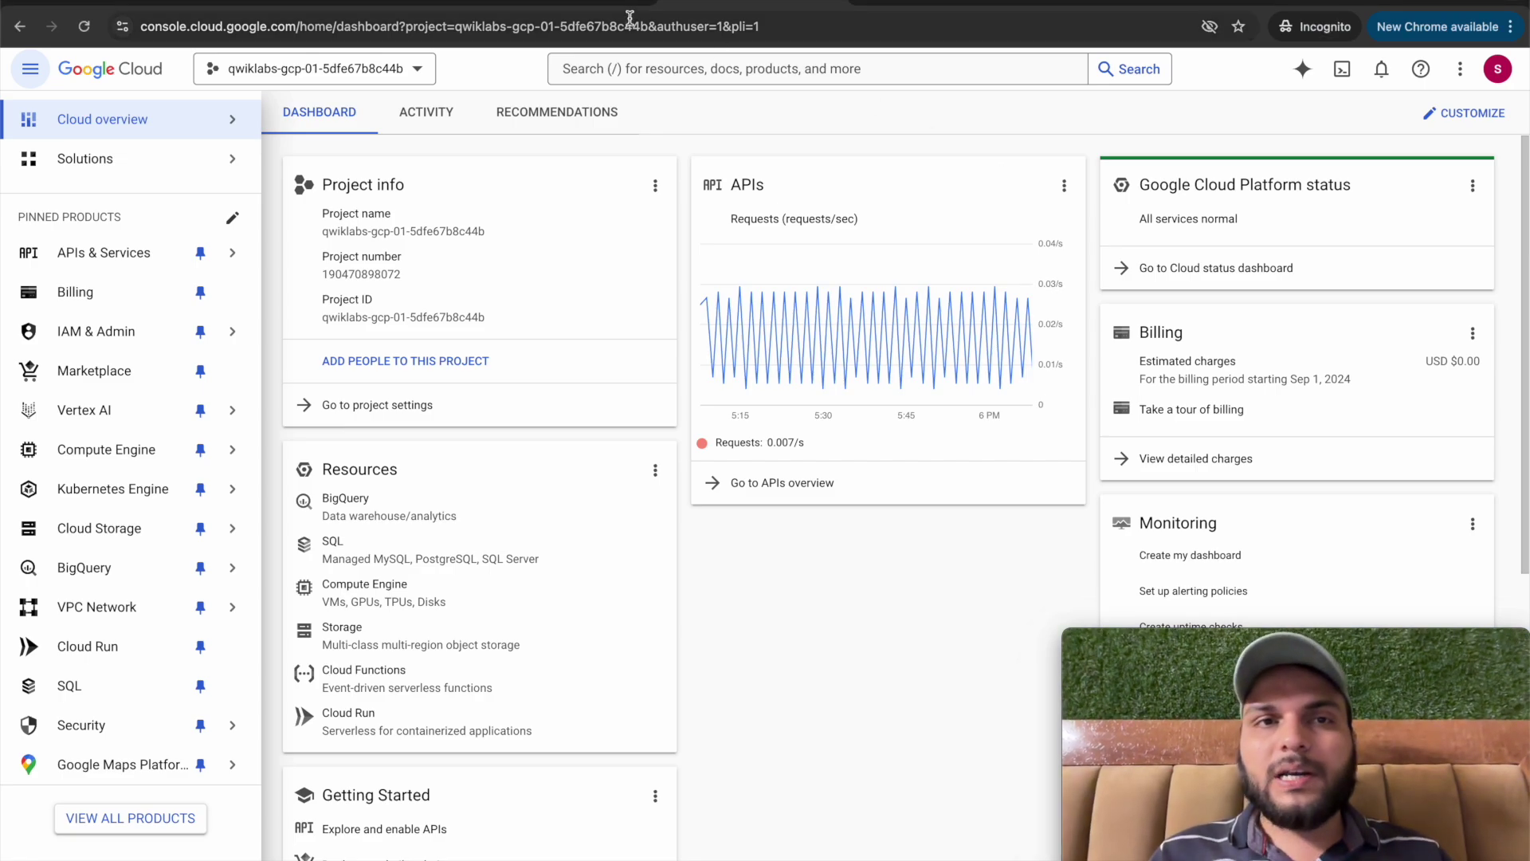
# Open Cloud Shell and set the default run region to us-east1
pyautogui.click(1341, 69)
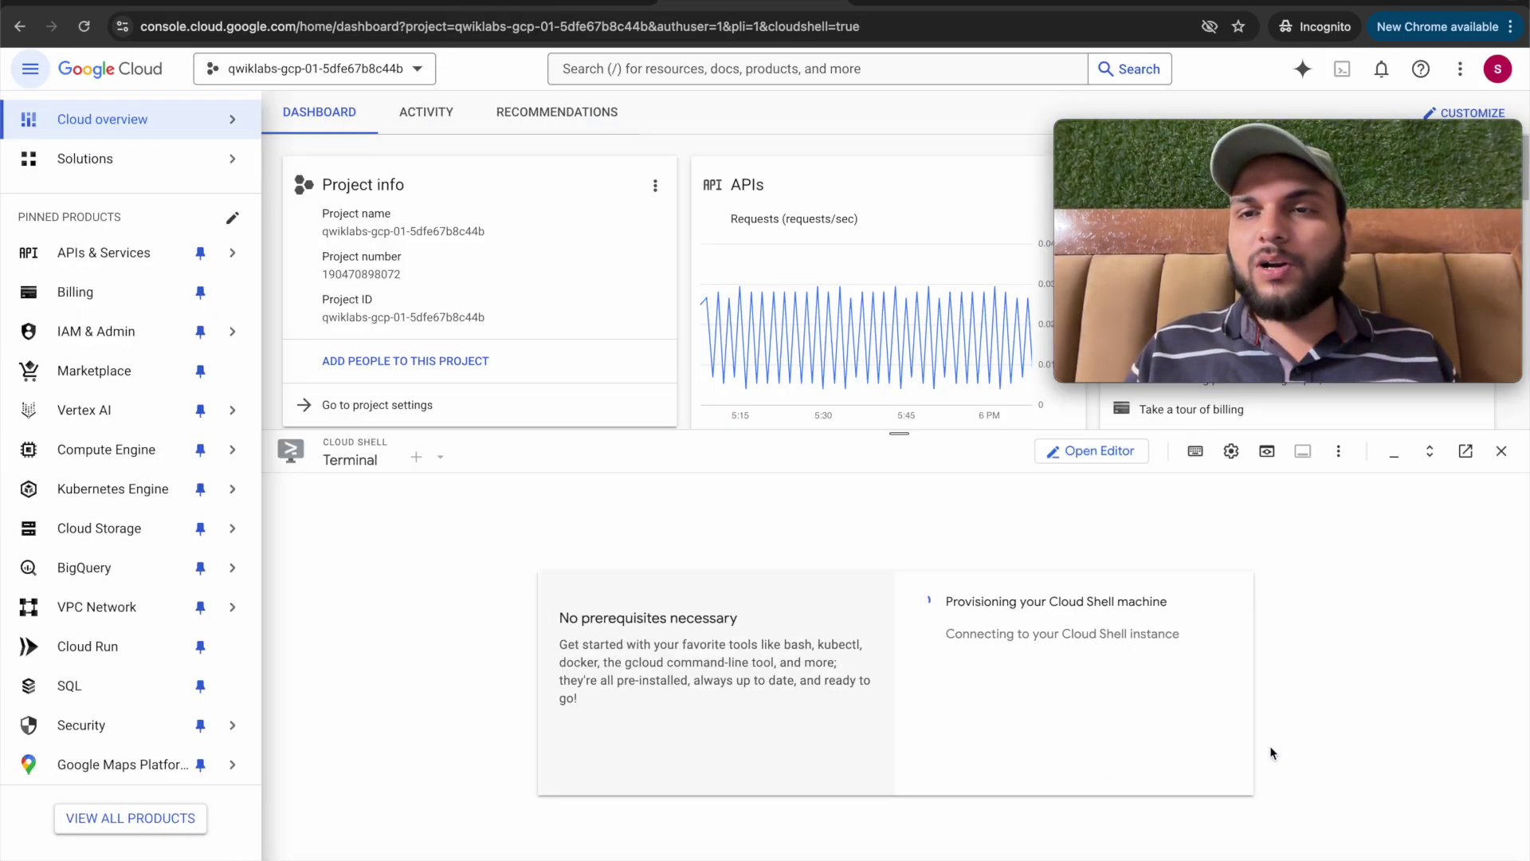
pyautogui.scroll(-1, 791, 510)
pyautogui.click(1065, 502)
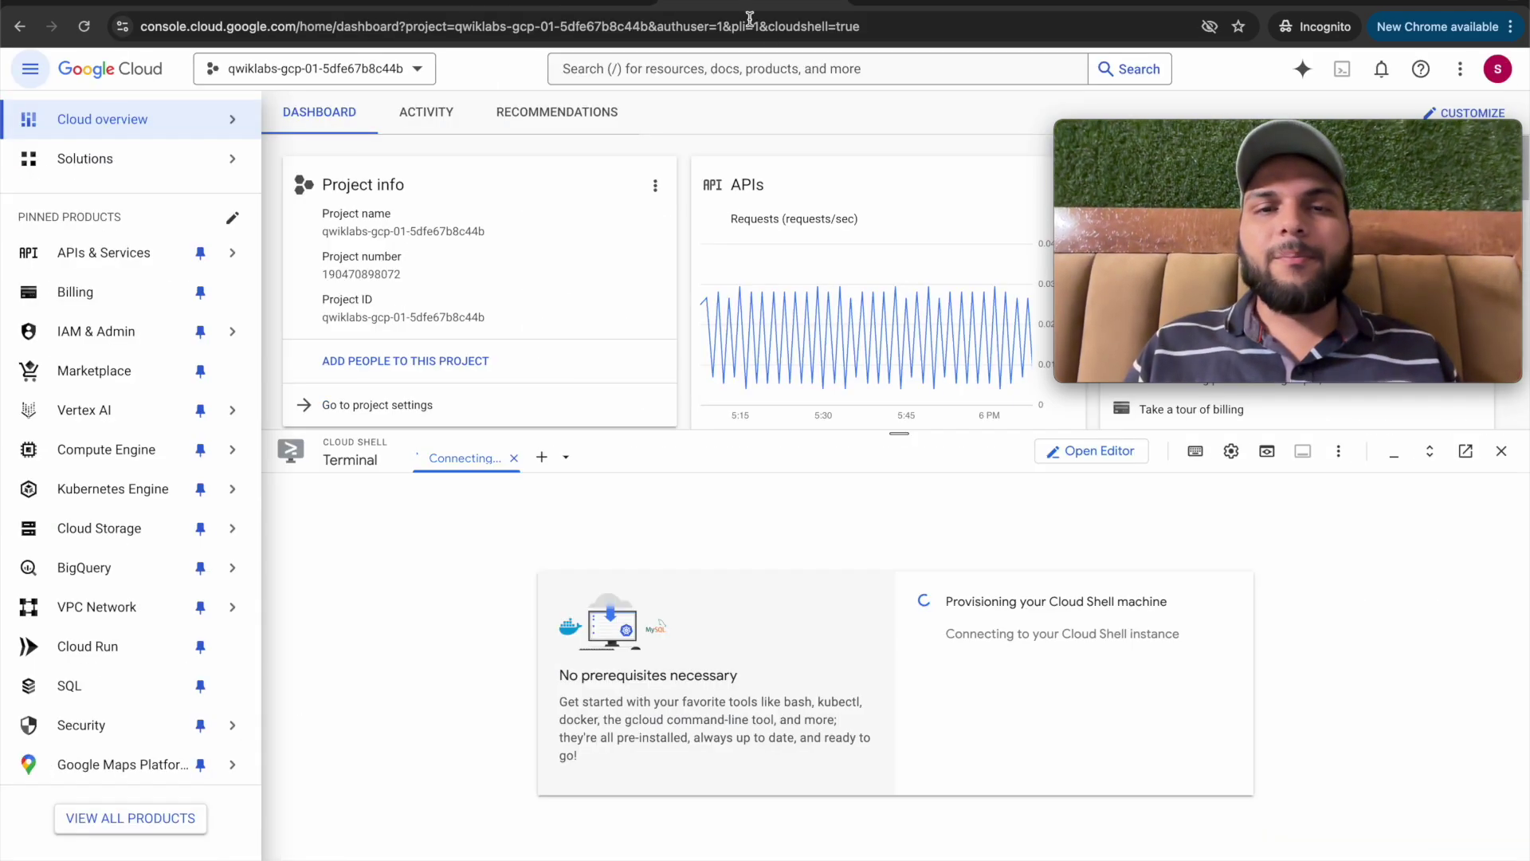
pyautogui.hotkey('ctrl', 'v')
pyautogui.press('Return')
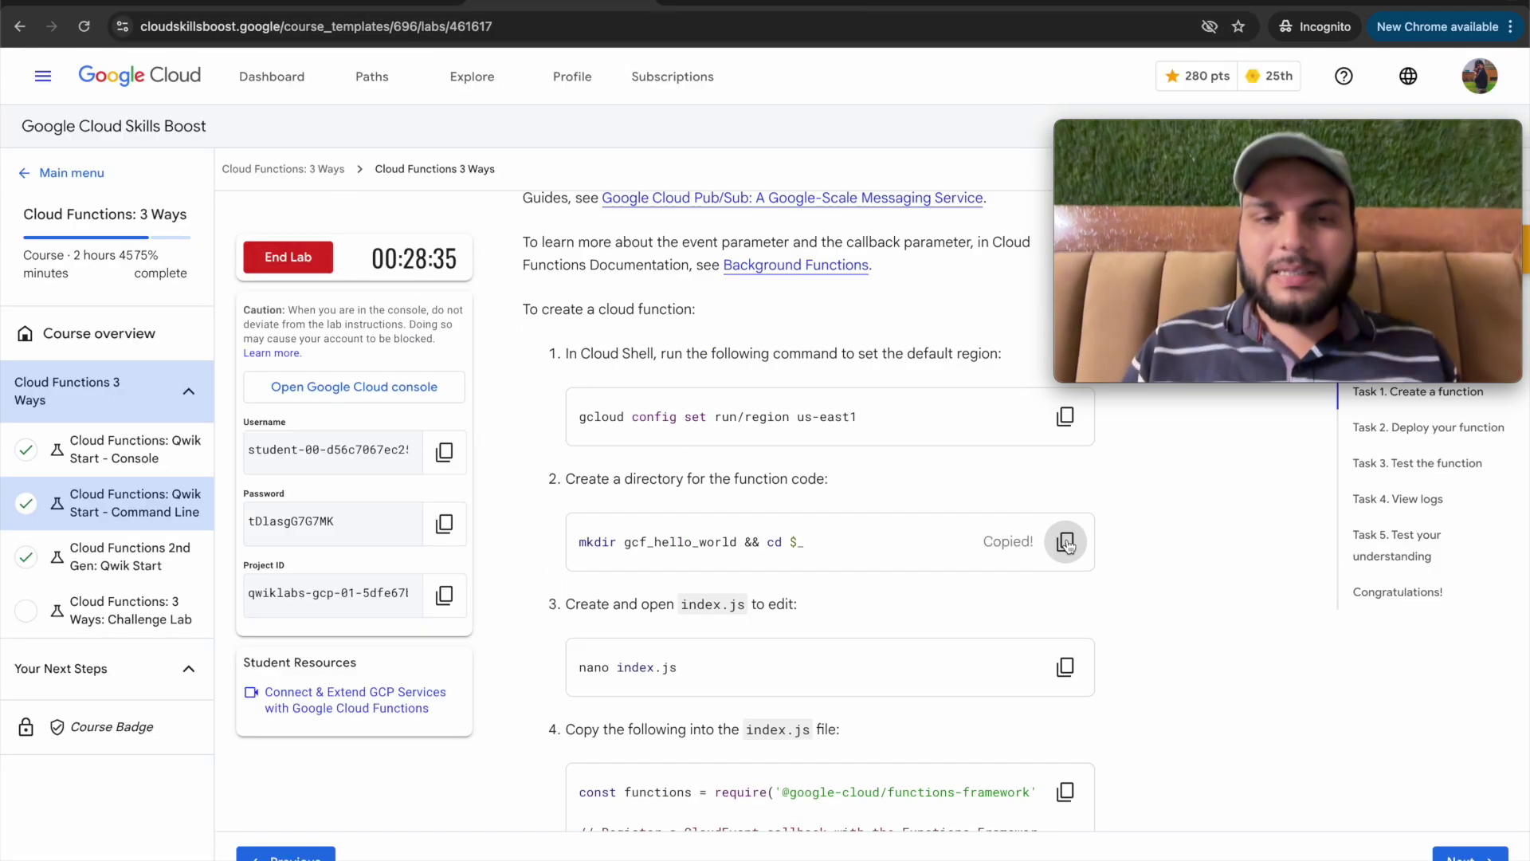
# Create and enter the gcf_hello_world folder, then paste the command that opens index.js
pyautogui.click(1064, 541)
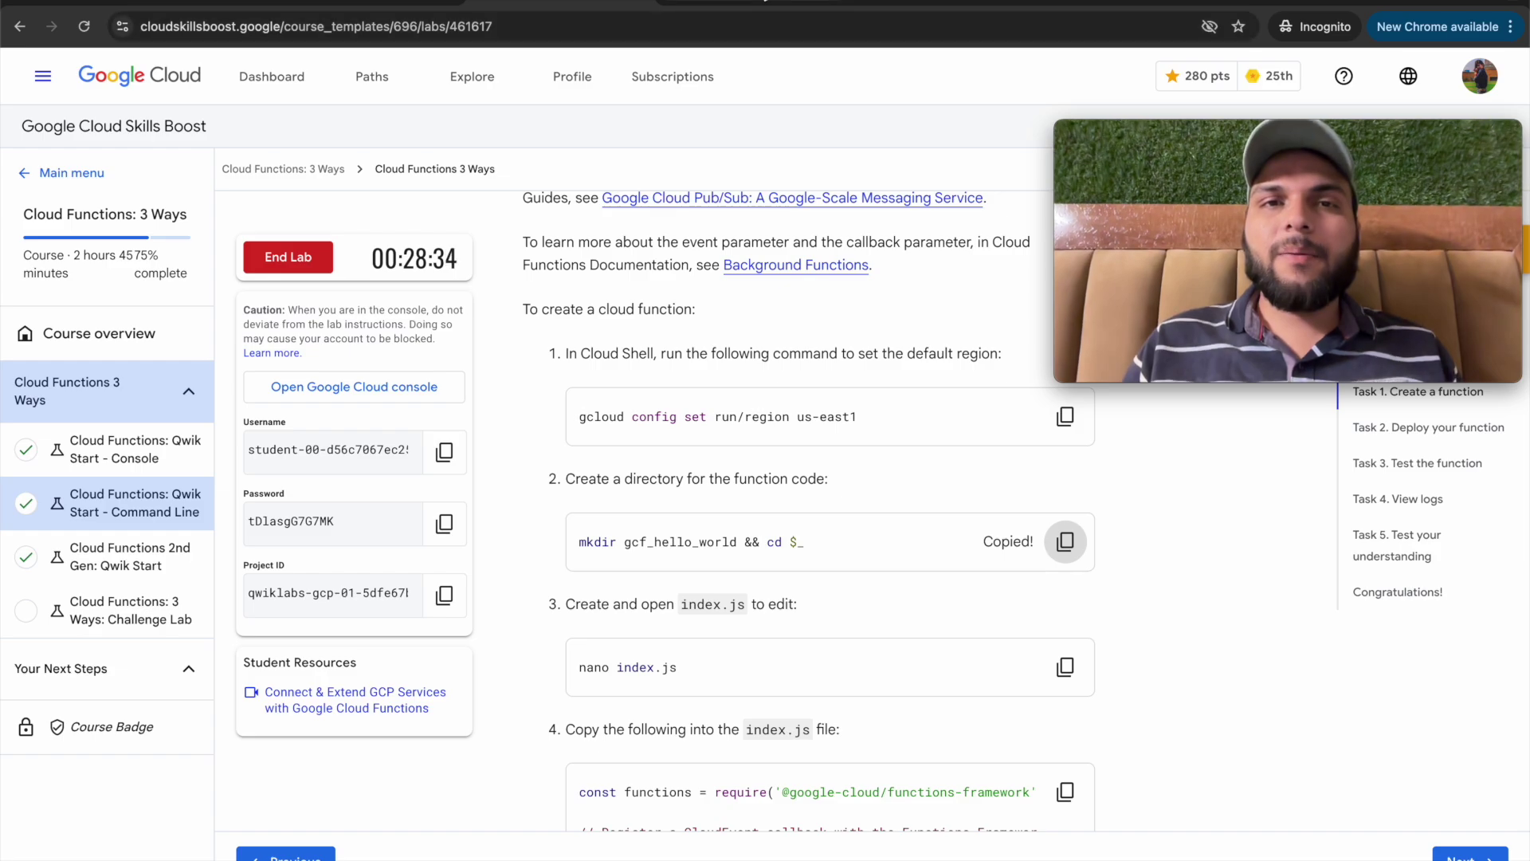
pyautogui.hotkey('ctrl', 'v')
pyautogui.press('Return')
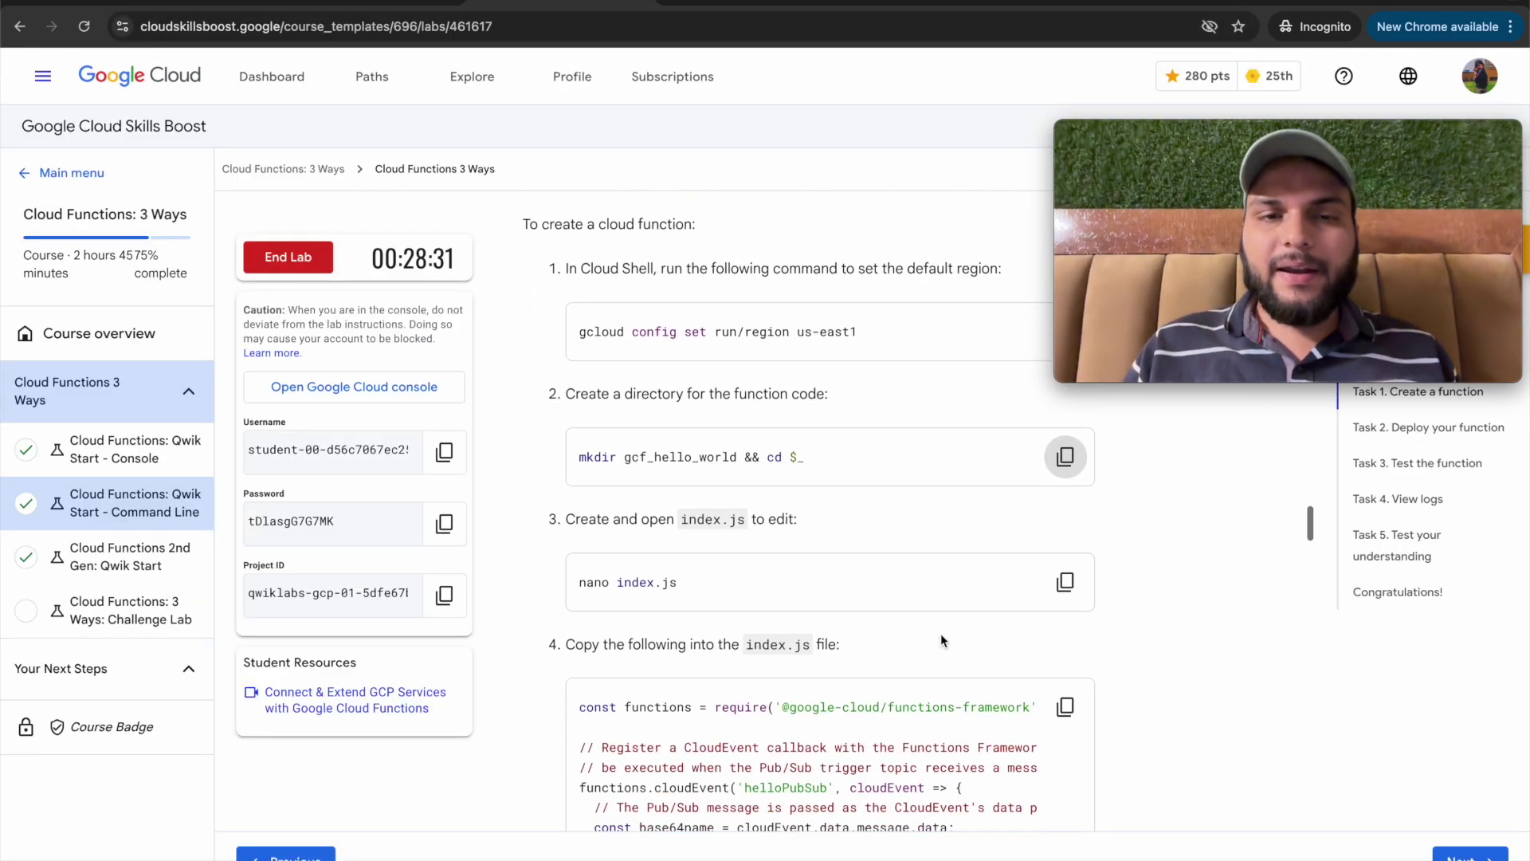
pyautogui.scroll(-2, 1073, 564)
pyautogui.click(1072, 561)
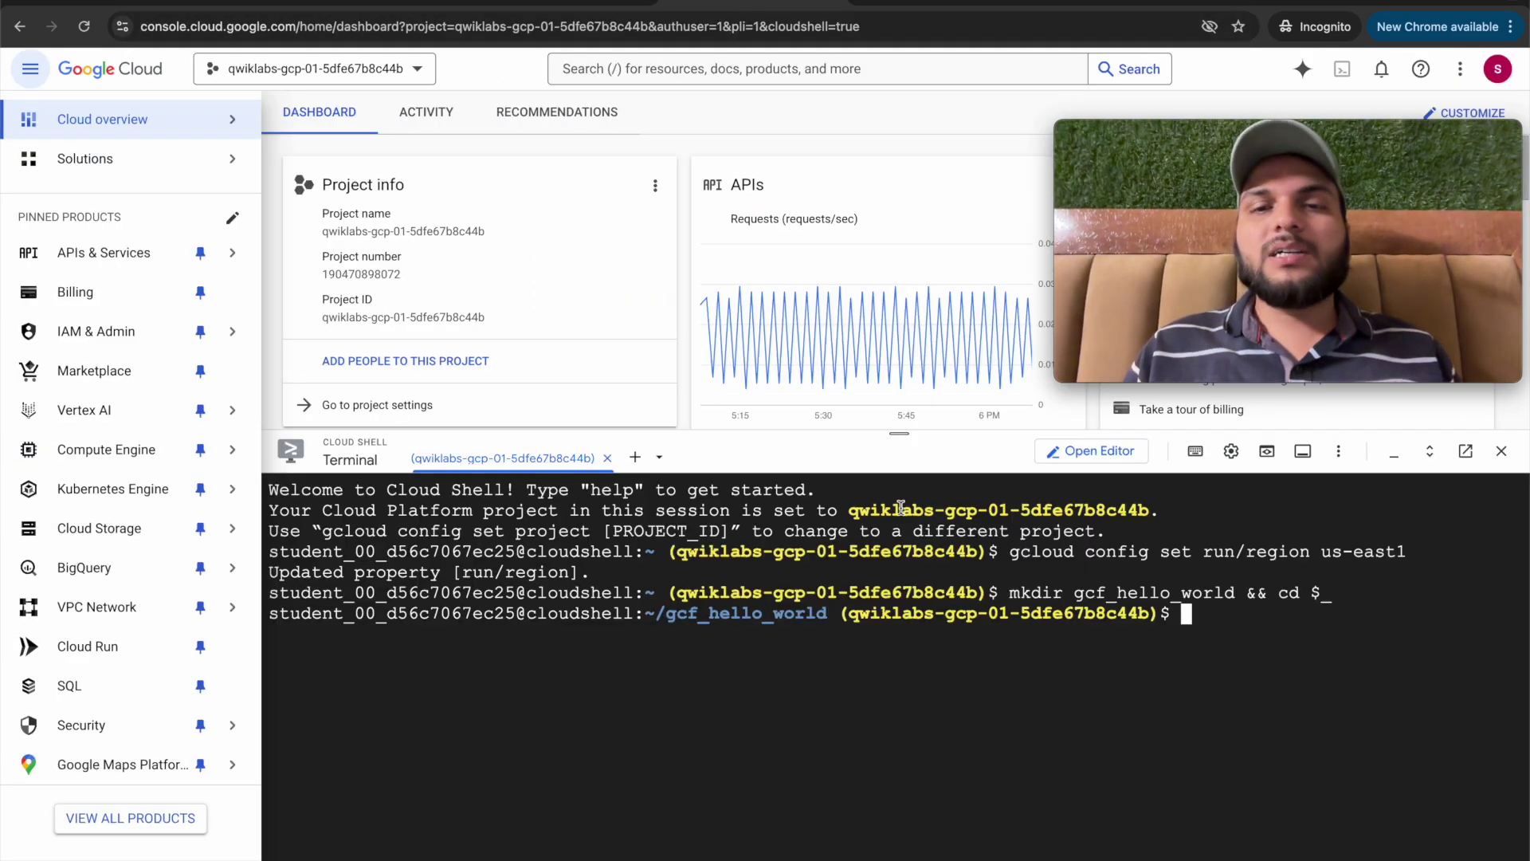
pyautogui.hotkey('ctrl', 'v')
# Paste the lab's helloPubSub code into a new index.js, save it, and exit nano
pyautogui.press('Return')
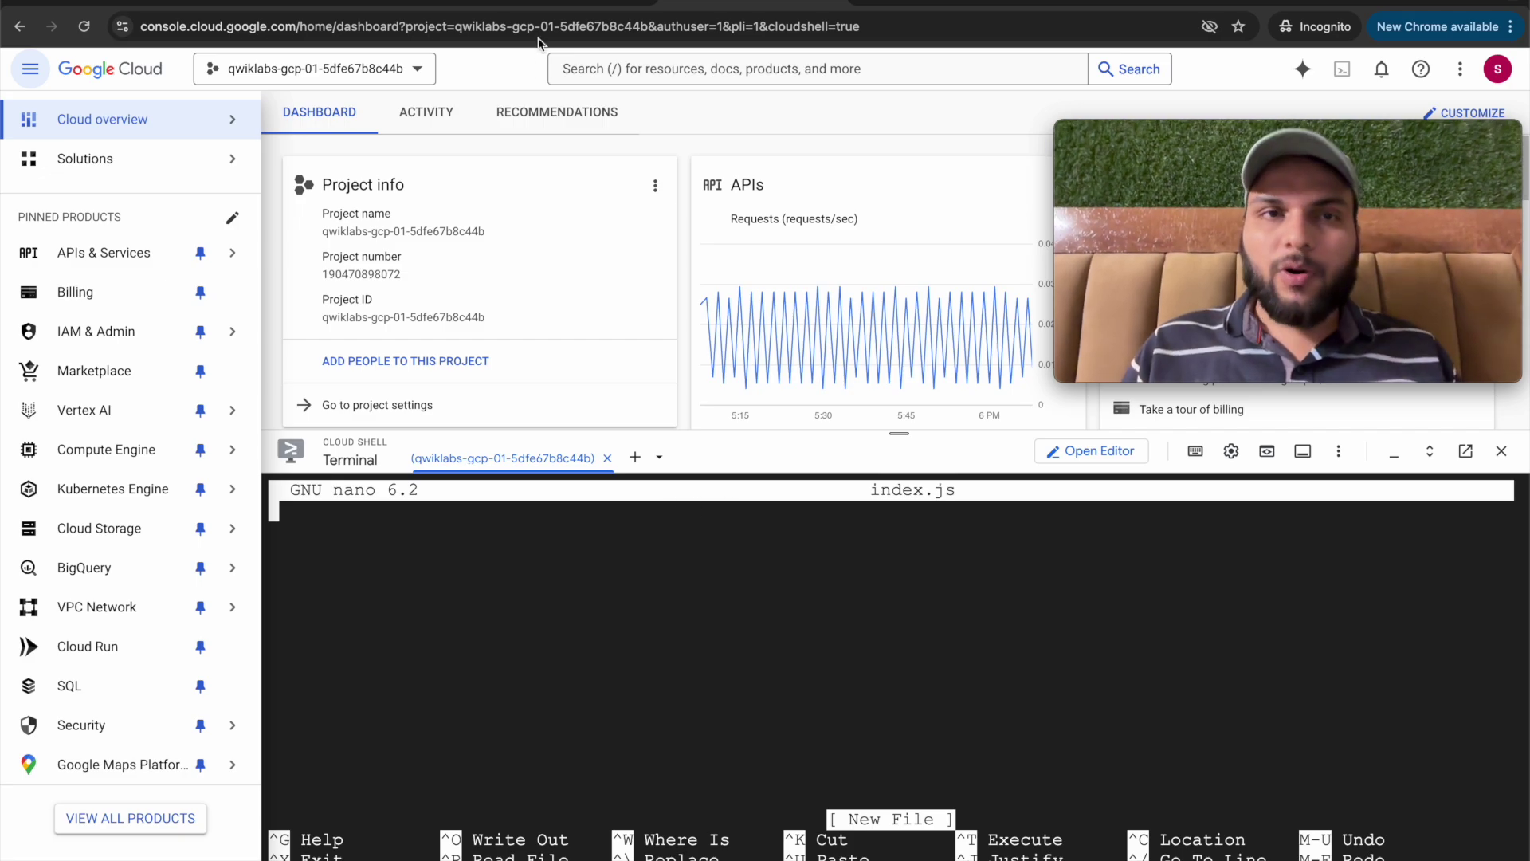
pyautogui.click(558, 4)
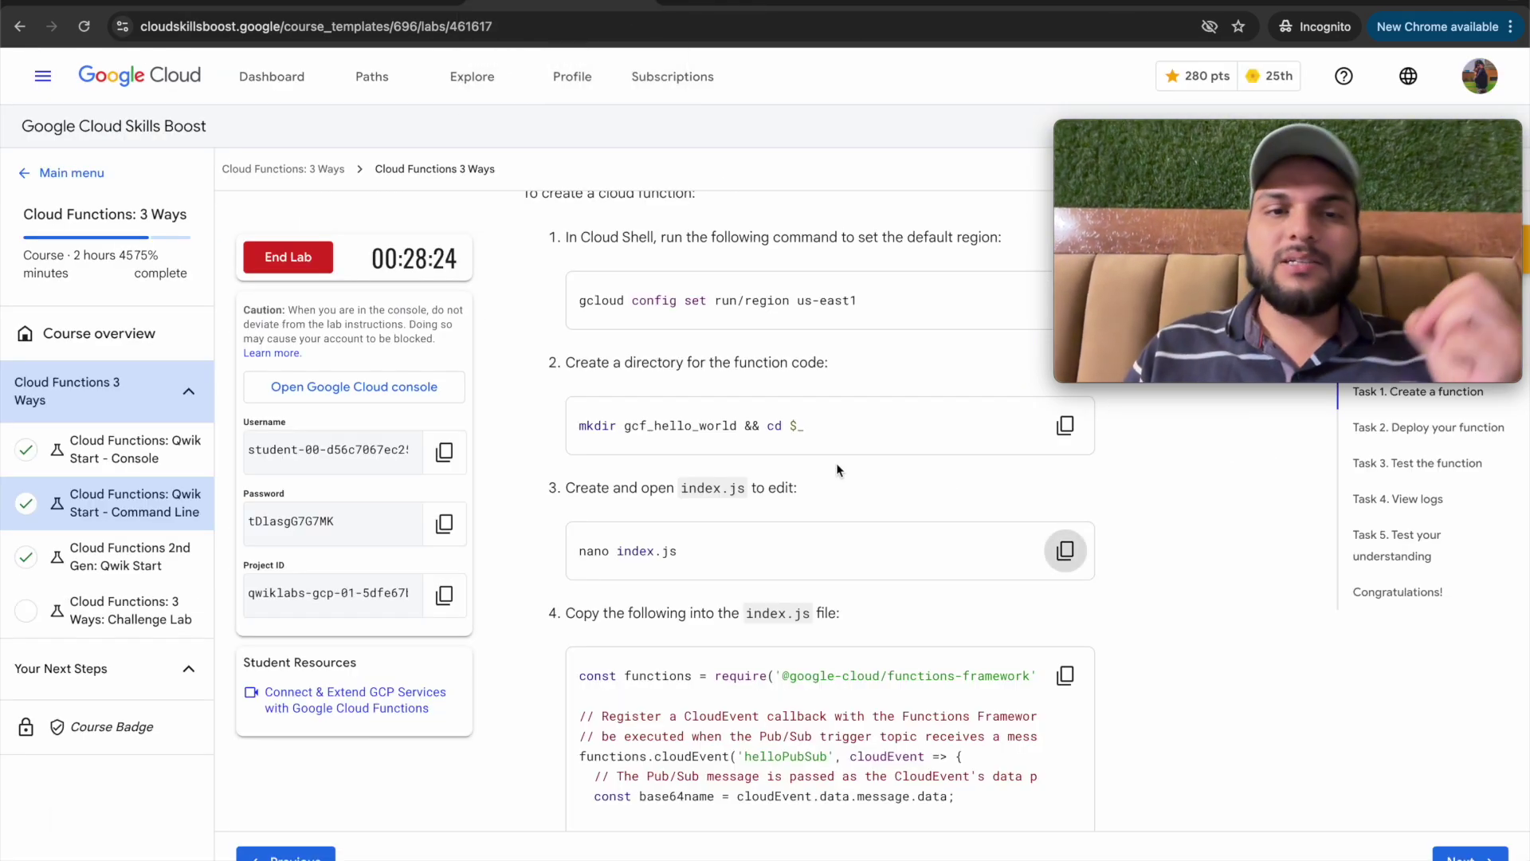
pyautogui.scroll(-3, 1092, 596)
pyautogui.click(1072, 484)
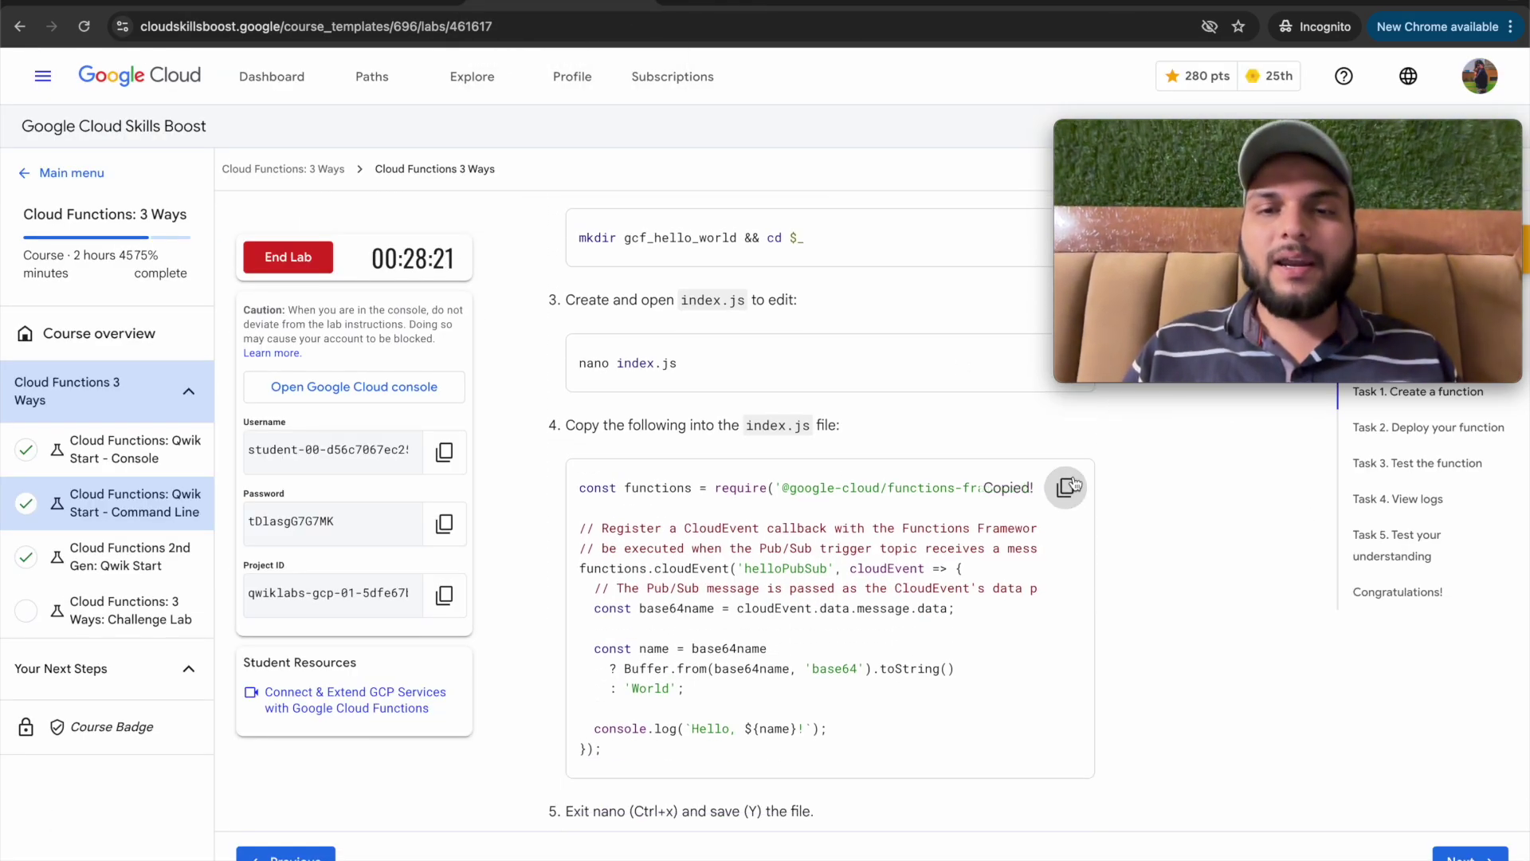
pyautogui.click(772, 5)
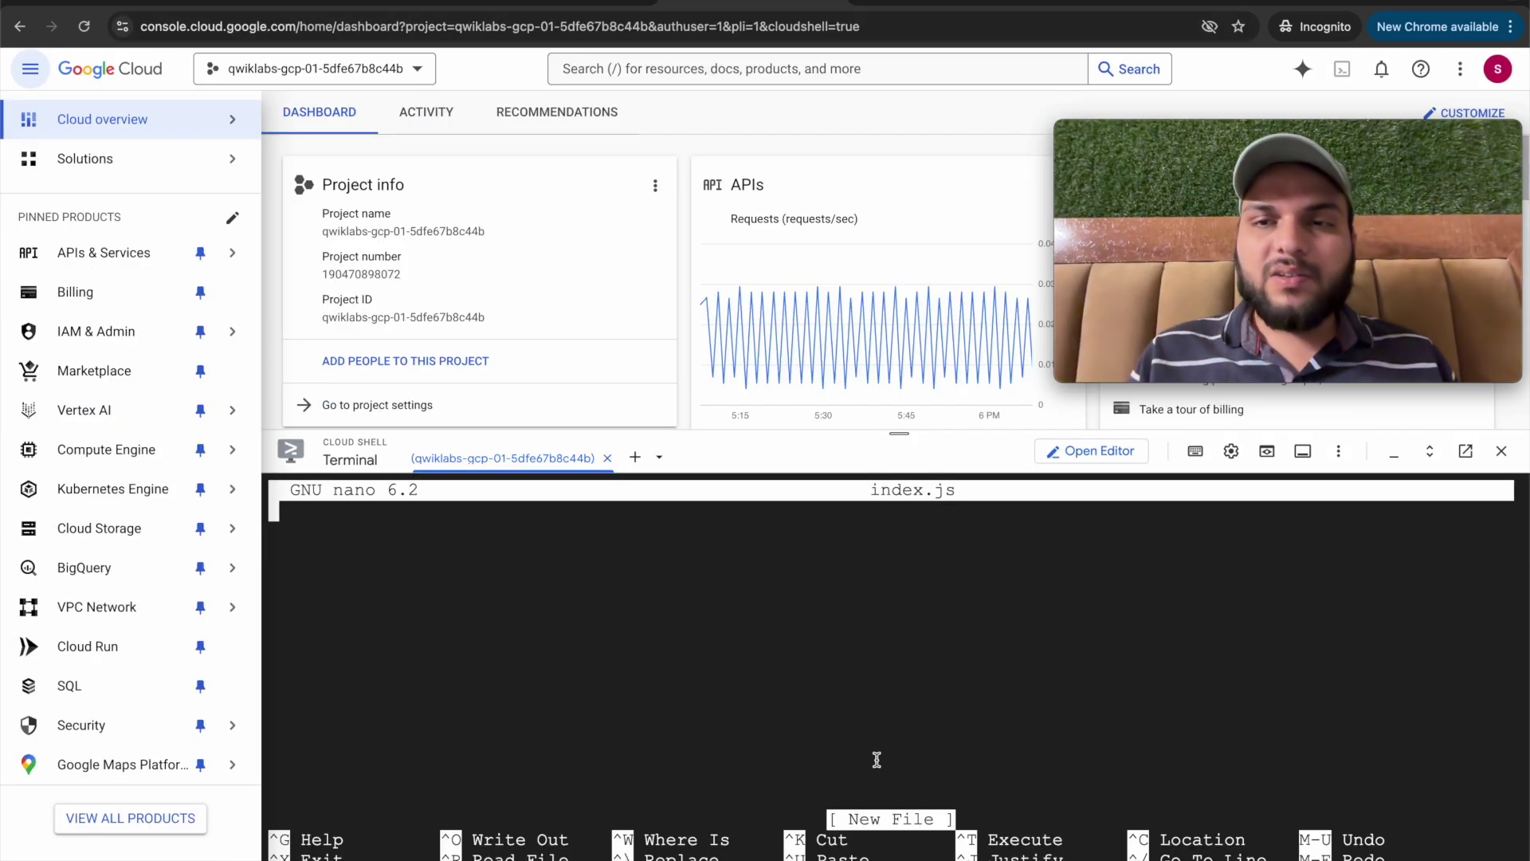
pyautogui.hotkey('ctrl', 'v')
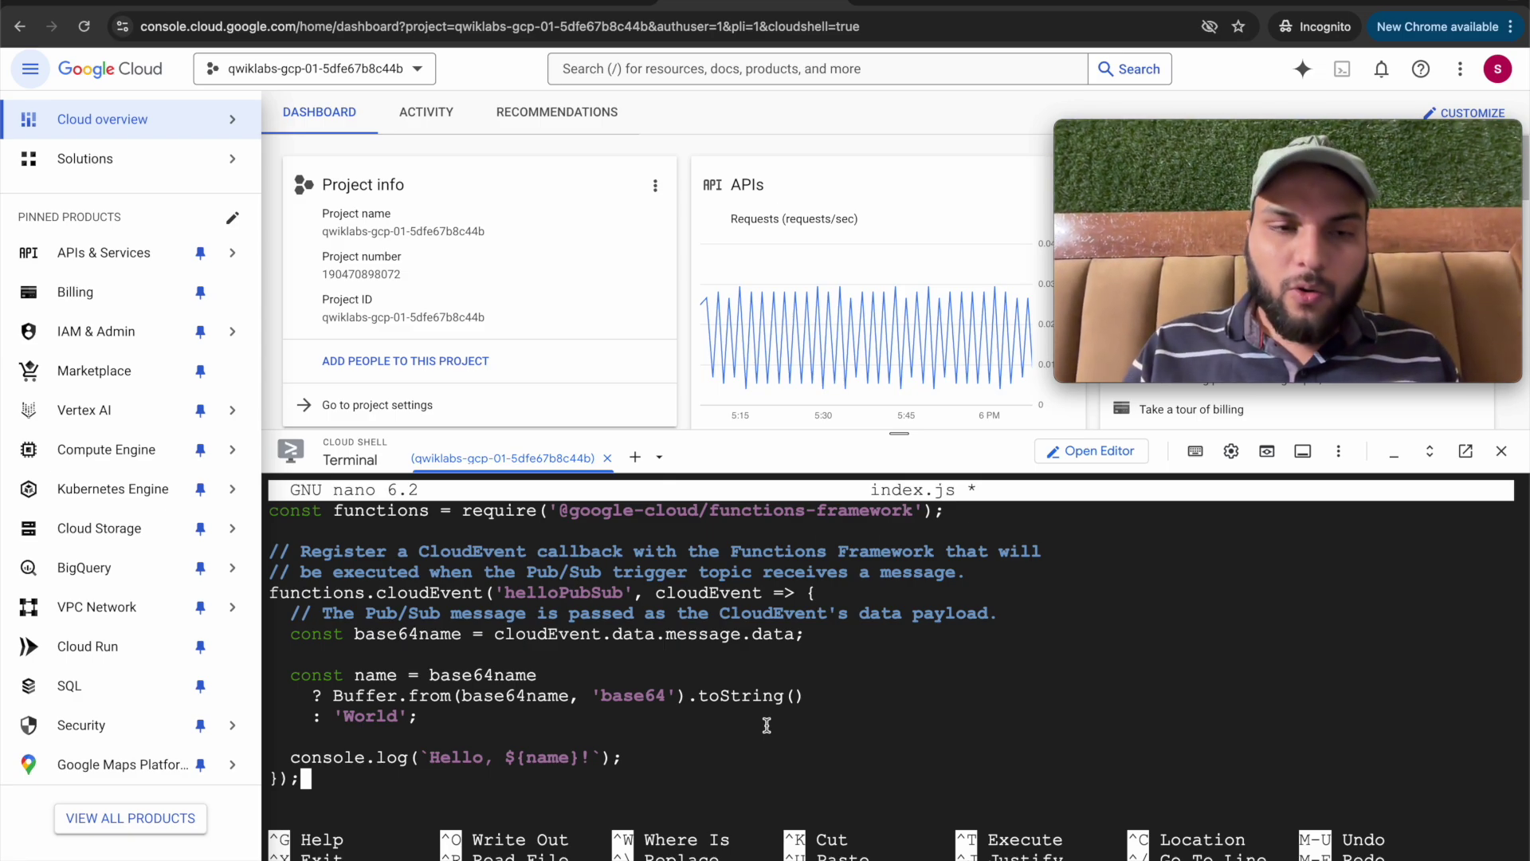
pyautogui.hotkey('ctrl', 'o')
pyautogui.press('Return')
pyautogui.hotkey('ctrl', 'x')
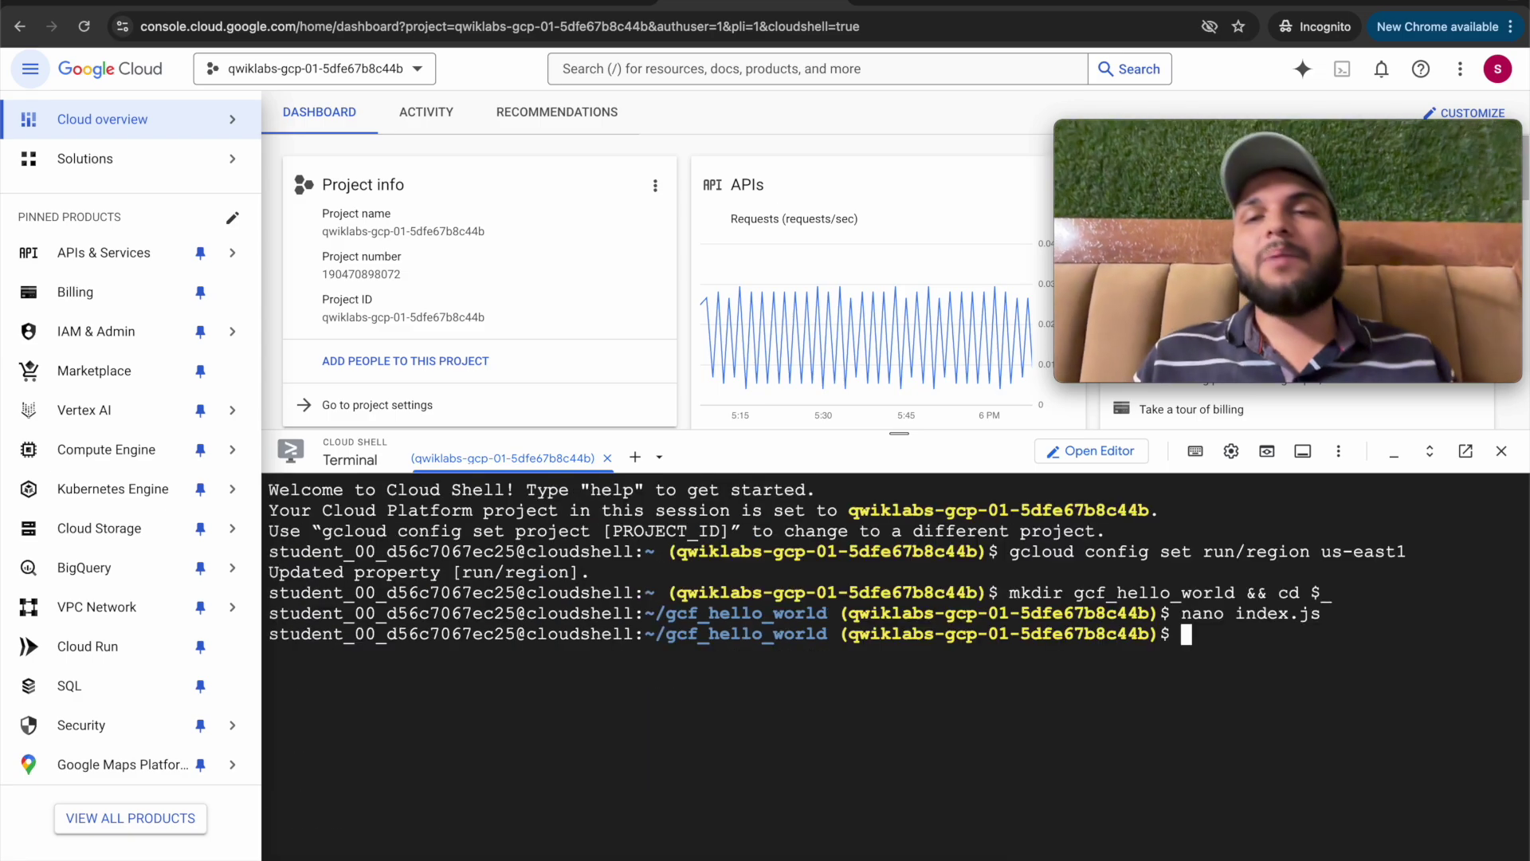
pyautogui.hotkey('ctrl', 'Tab')
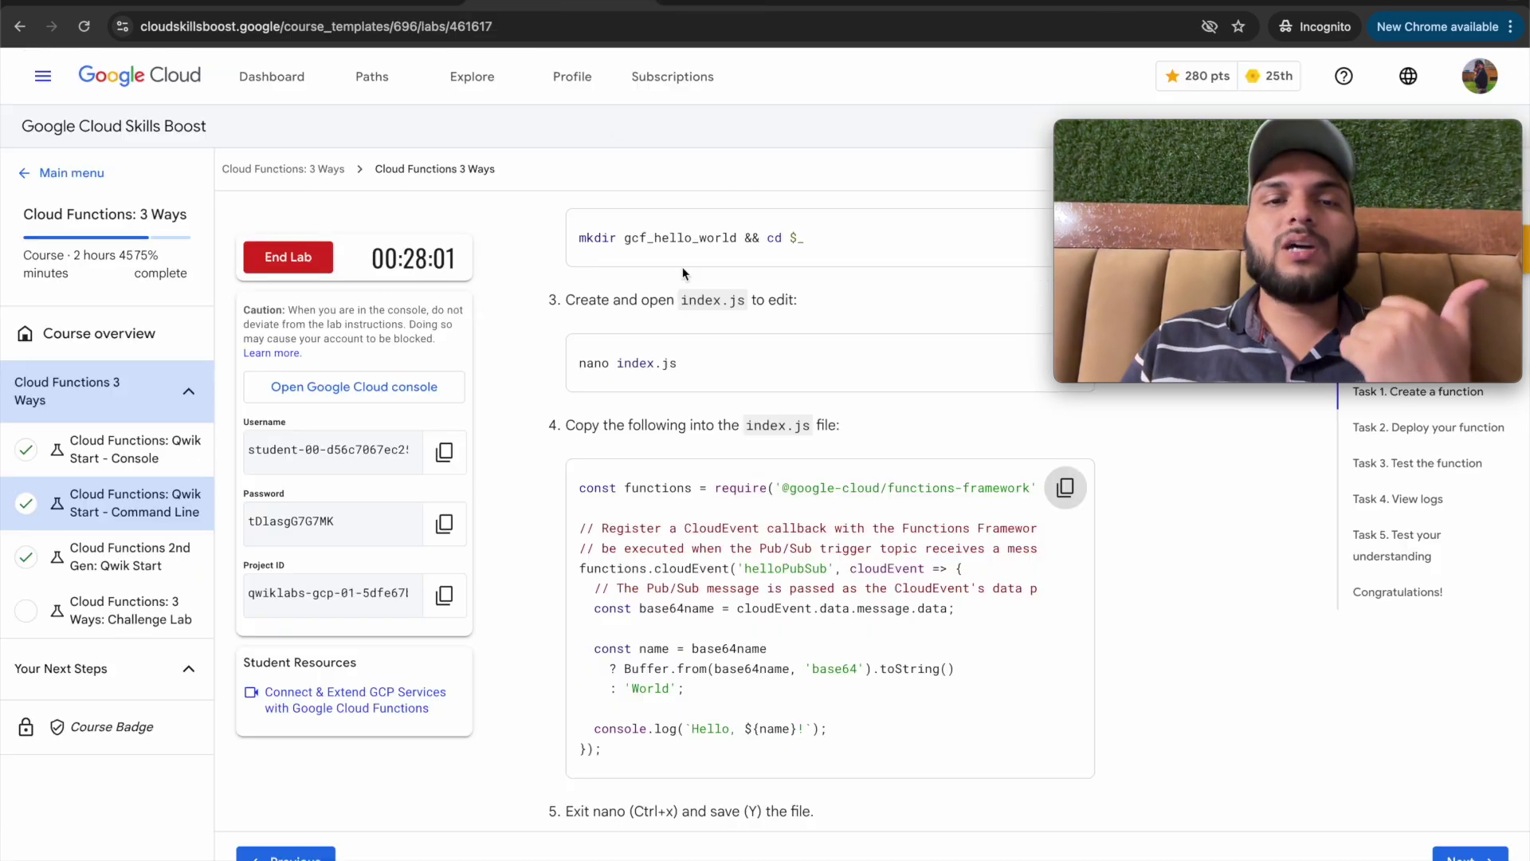
# Review the save-and-exit instructions and open a new package.json in nano
pyautogui.scroll(-1, 828, 680)
pyautogui.moveTo(565, 682); pyautogui.dragTo(815, 685)
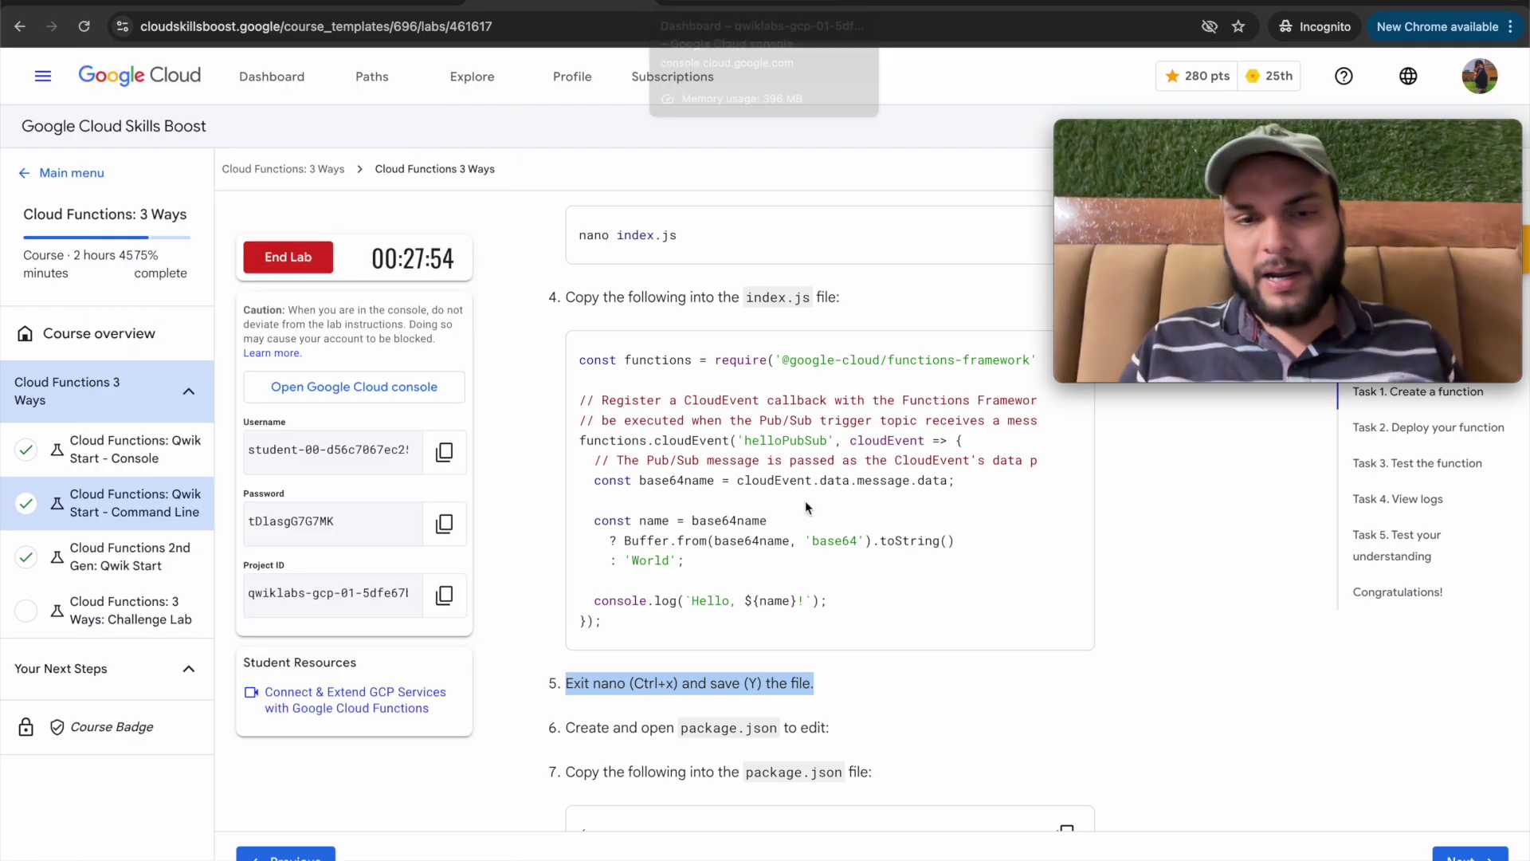
pyautogui.scroll(-1, 781, 173)
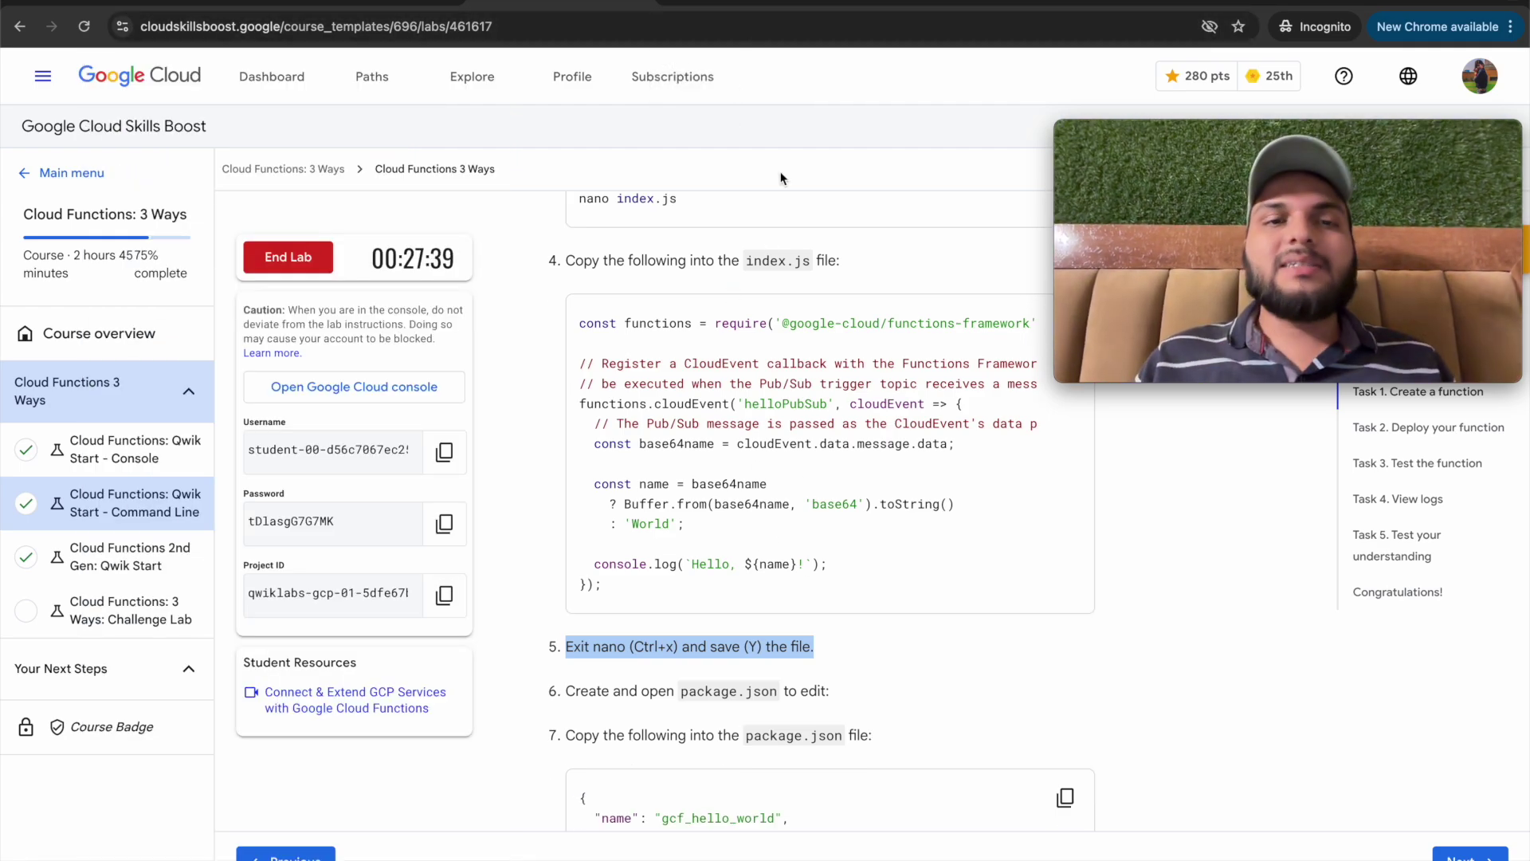
pyautogui.click(741, 2)
pyautogui.write('nano package.j')
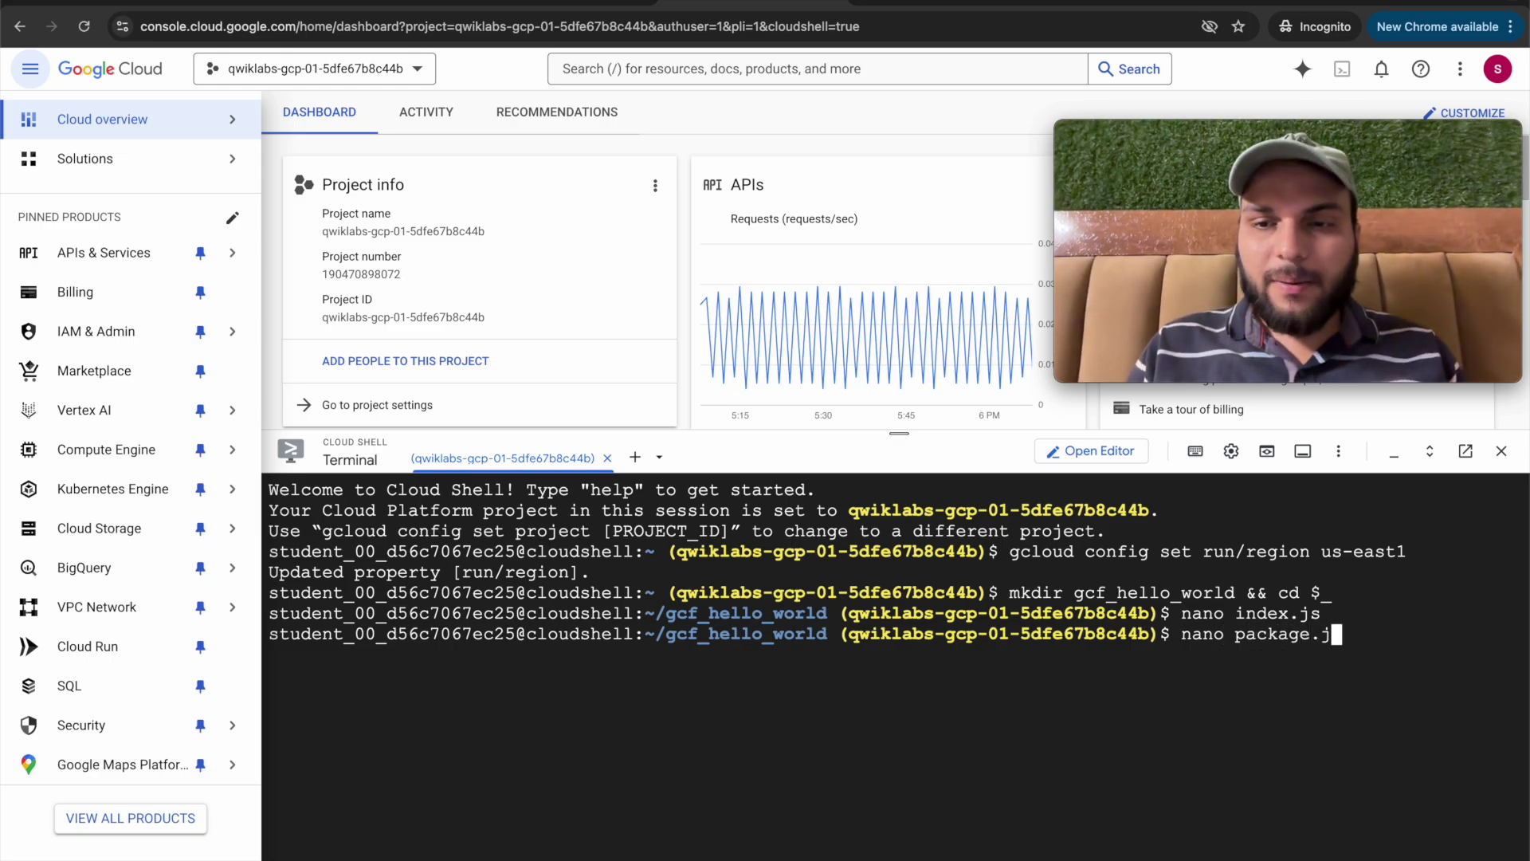
pyautogui.write('son')
pyautogui.press('Return')
# Paste the package.json with the functions-framework ^3.0.0 dependency, save it, and exit nano
pyautogui.hotkey('ctrl', 'Tab')
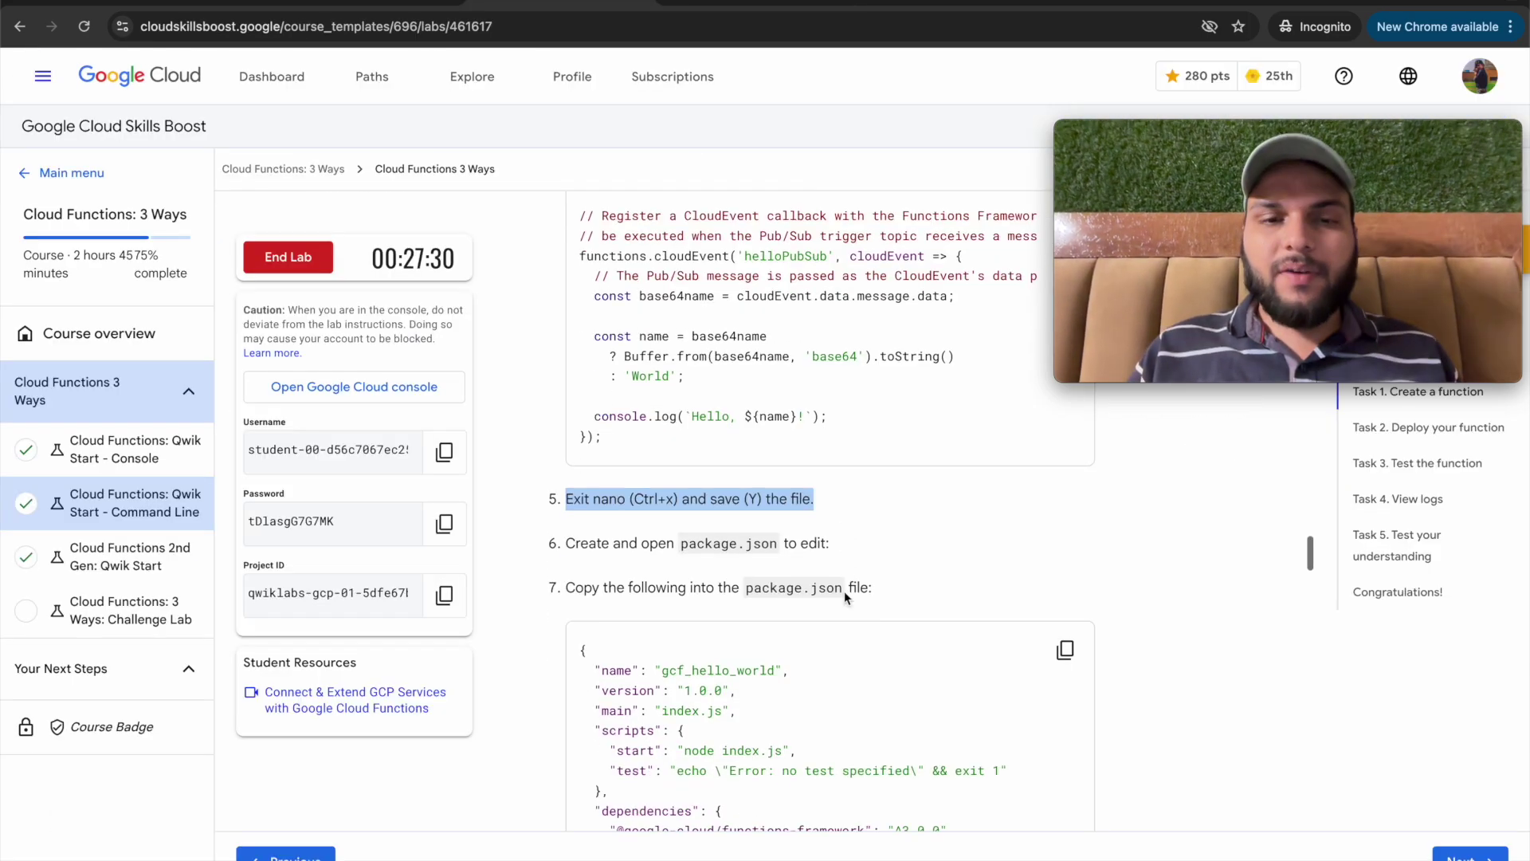
pyautogui.scroll(-3, 996, 701)
pyautogui.click(741, 2)
pyautogui.hotkey('ctrl', 'v')
pyautogui.hotkey('ctrl', 'o')
pyautogui.press('Return')
pyautogui.hotkey('ctrl', 'x')
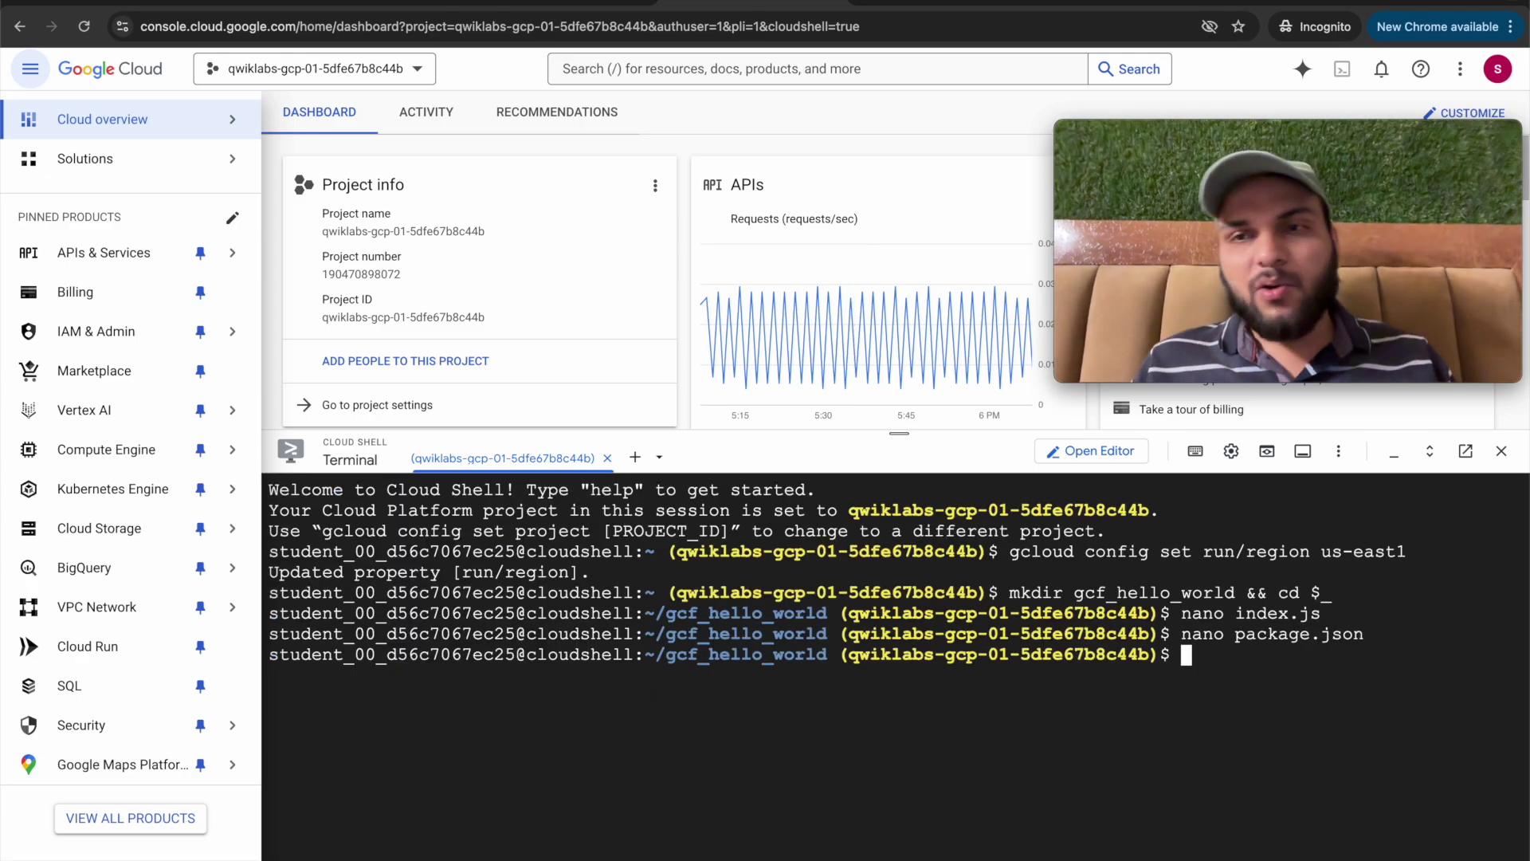
pyautogui.click(560, 3)
pyautogui.scroll(-5, 886, 539)
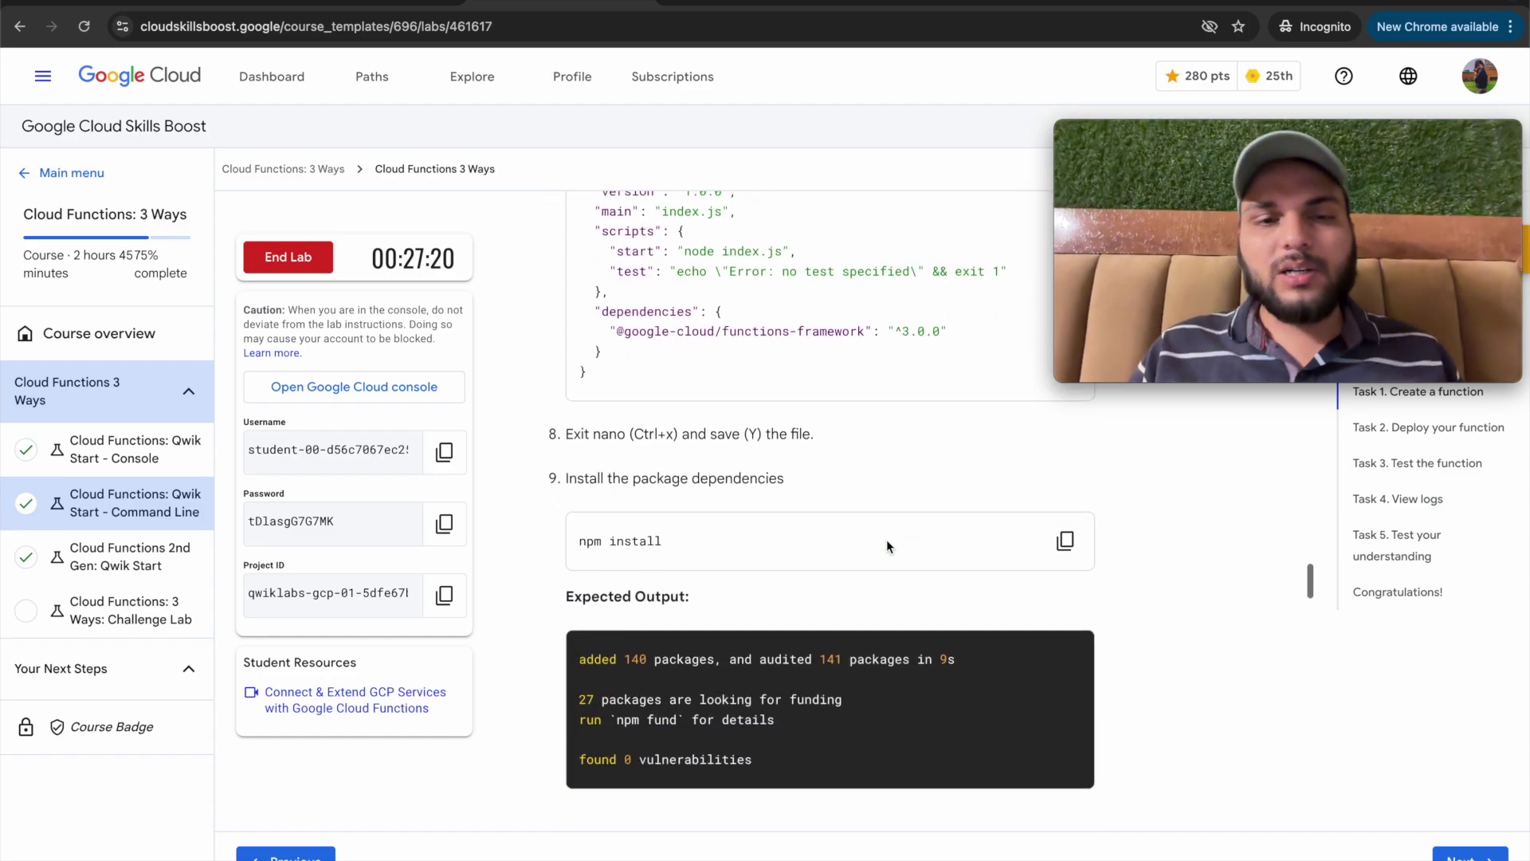
# Run npm install in gcf_hello_world, adding 140 packages with 0 vulnerabilities
pyautogui.click(1064, 467)
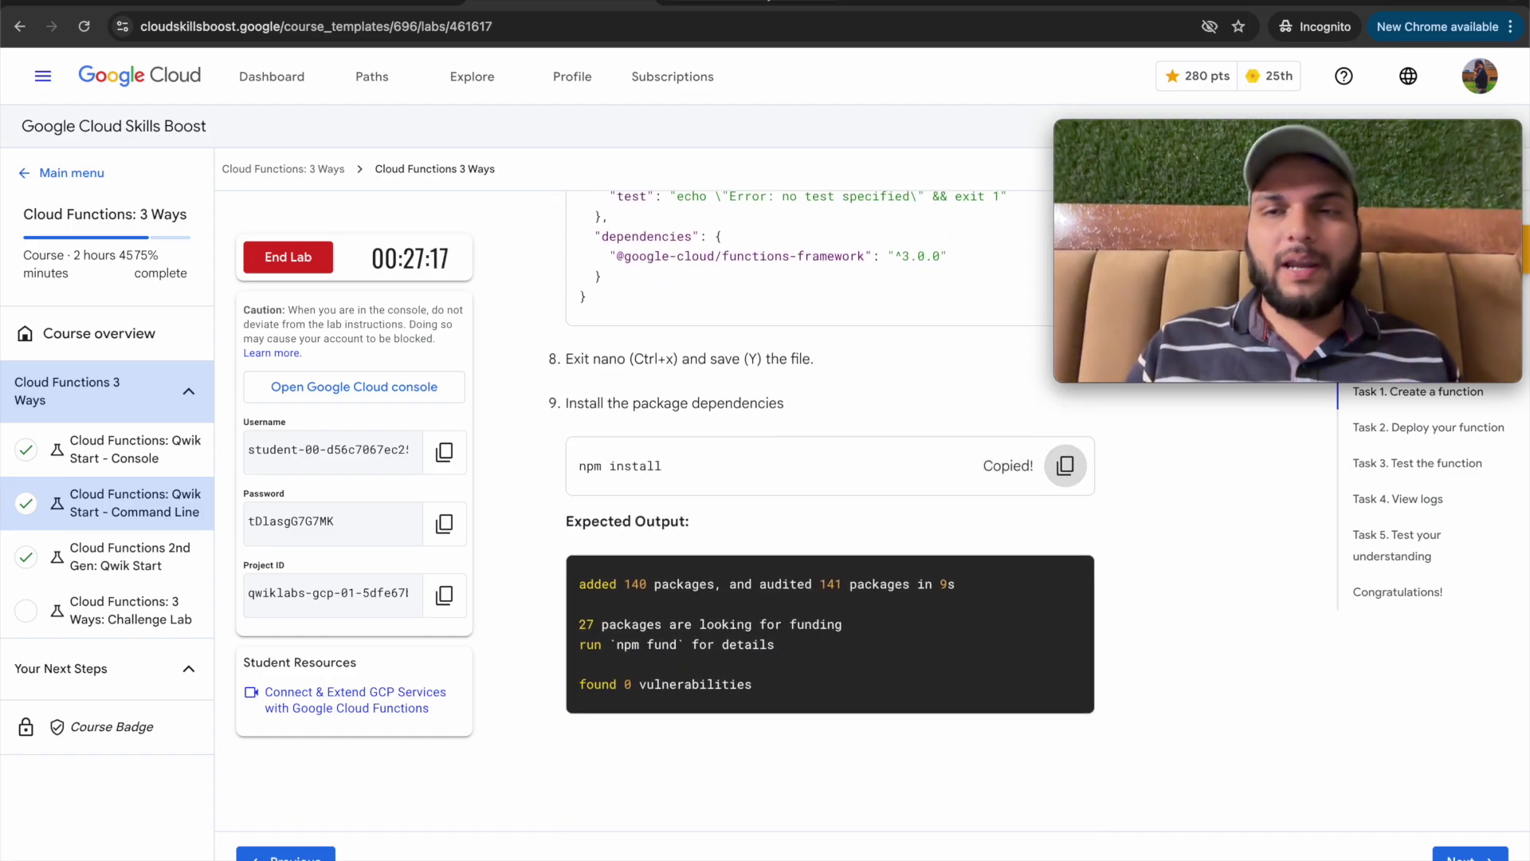
pyautogui.hotkey('ctrl', 'Tab')
pyautogui.hotkey('ctrl', 'v')
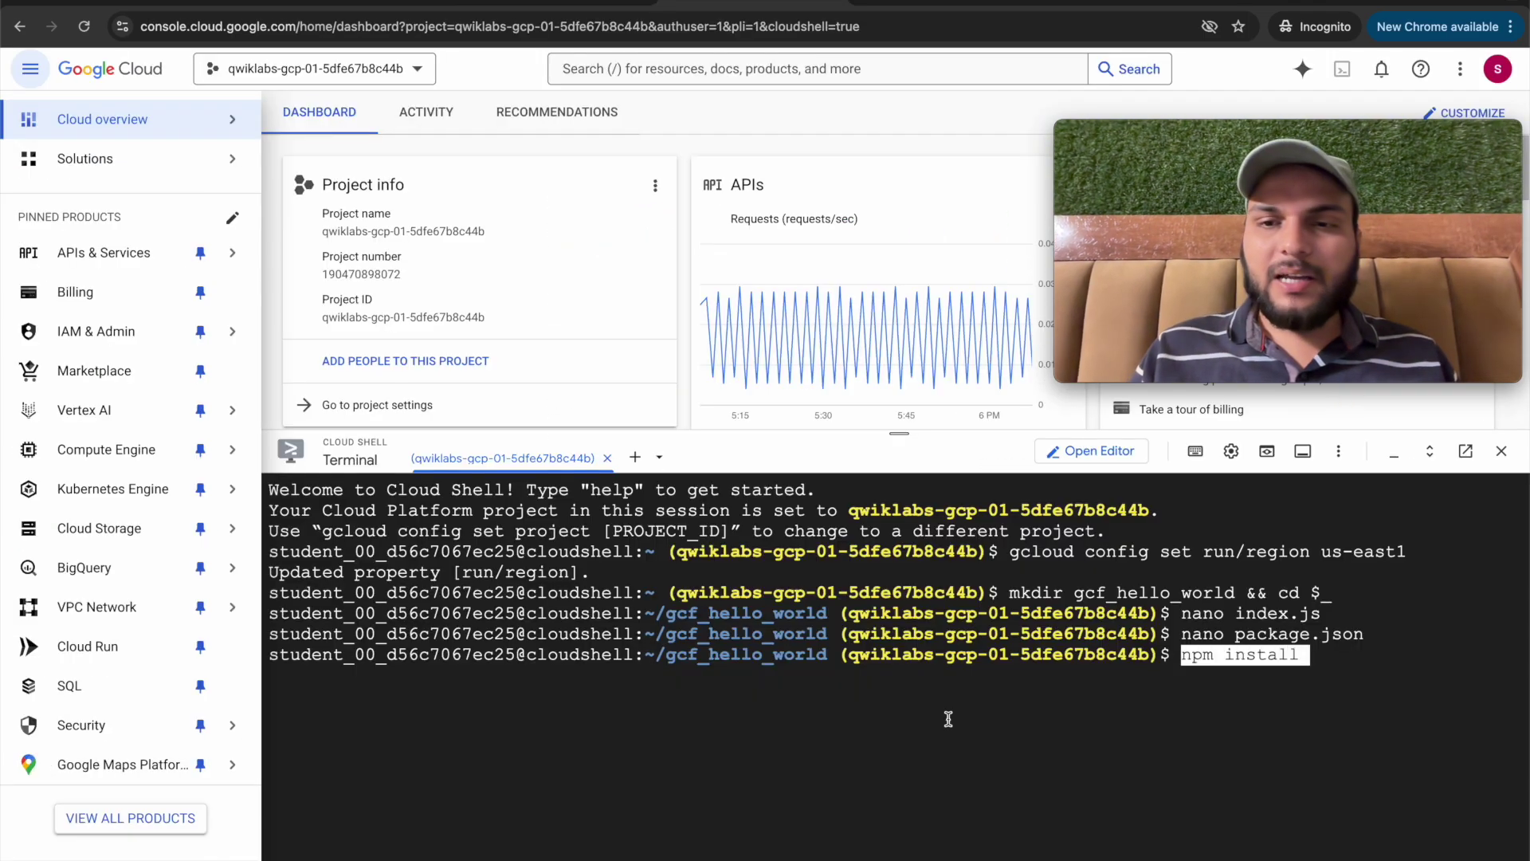
pyautogui.press('Return')
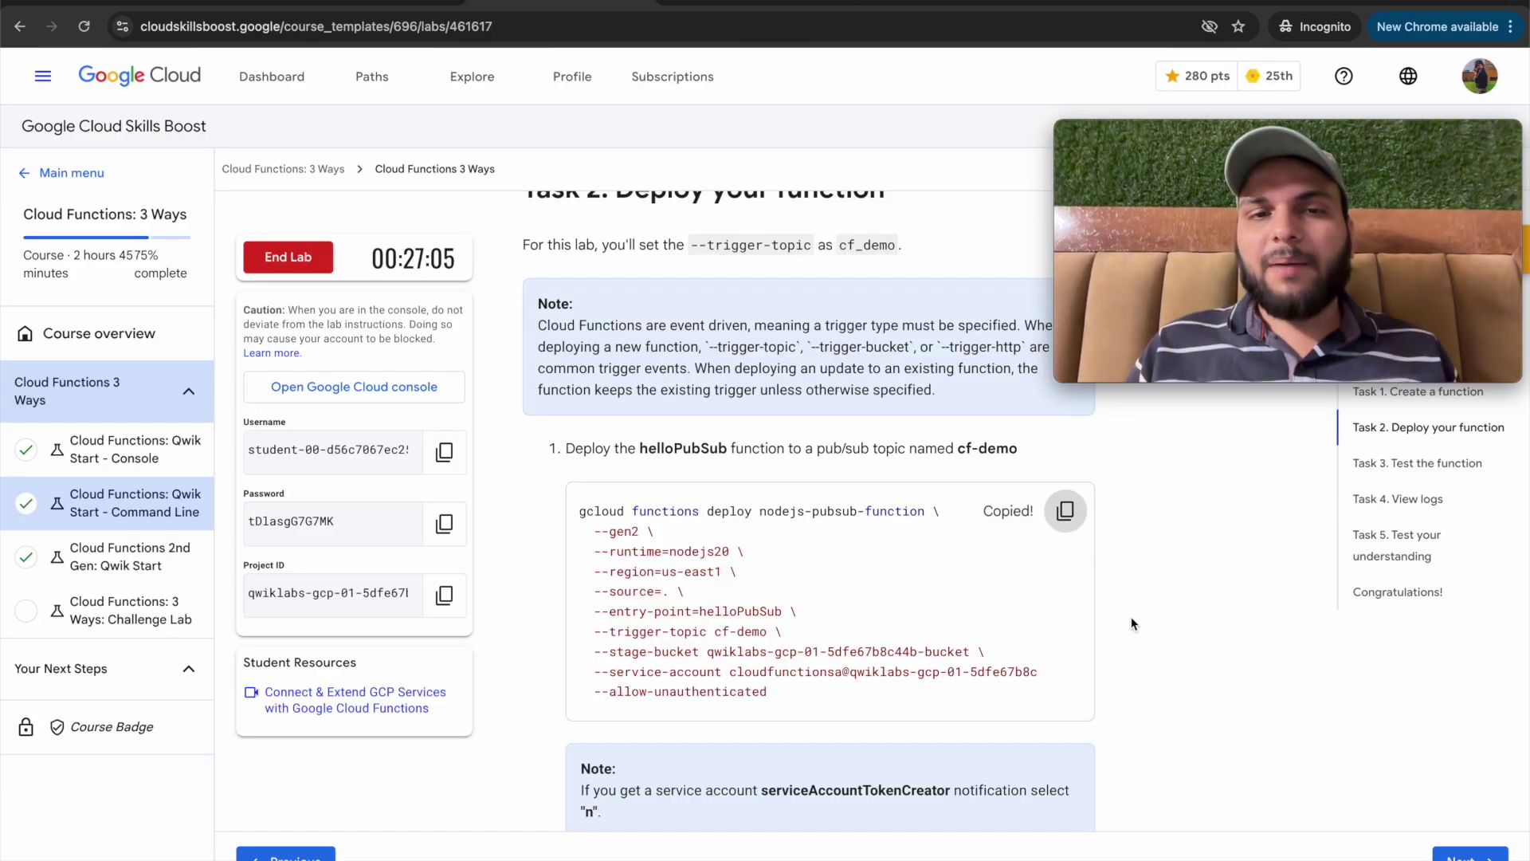
# Paste the gcloud functions deploy command for nodejs-pubsub-function into Cloud Shell
pyautogui.scroll(-2, 1036, 622)
pyautogui.scroll(-4, 1036, 622)
pyautogui.hotkey('ctrl', 'Tab')
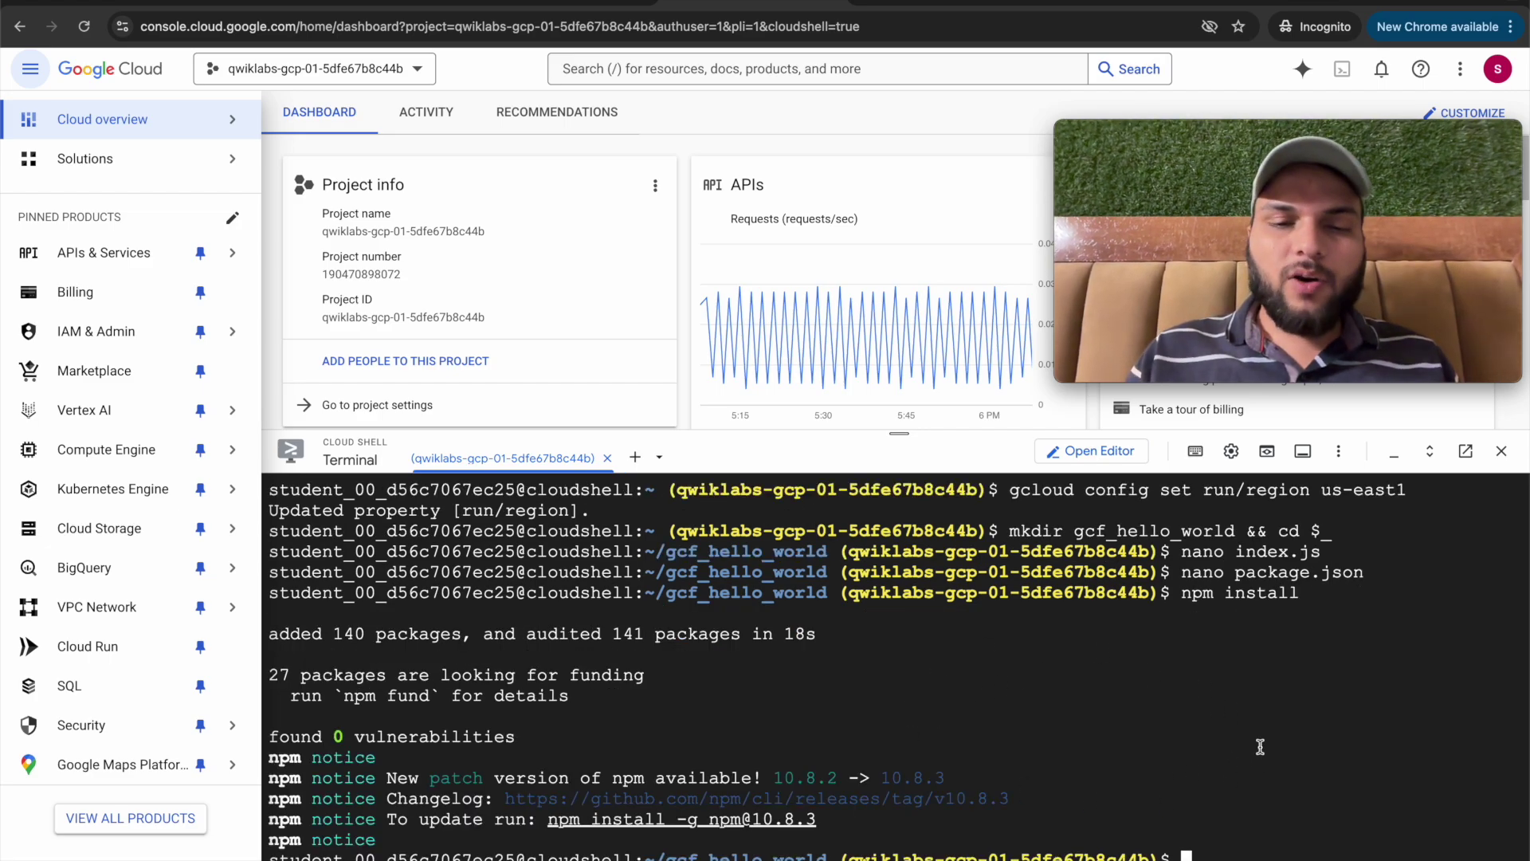
pyautogui.hotkey('ctrl', 'v')
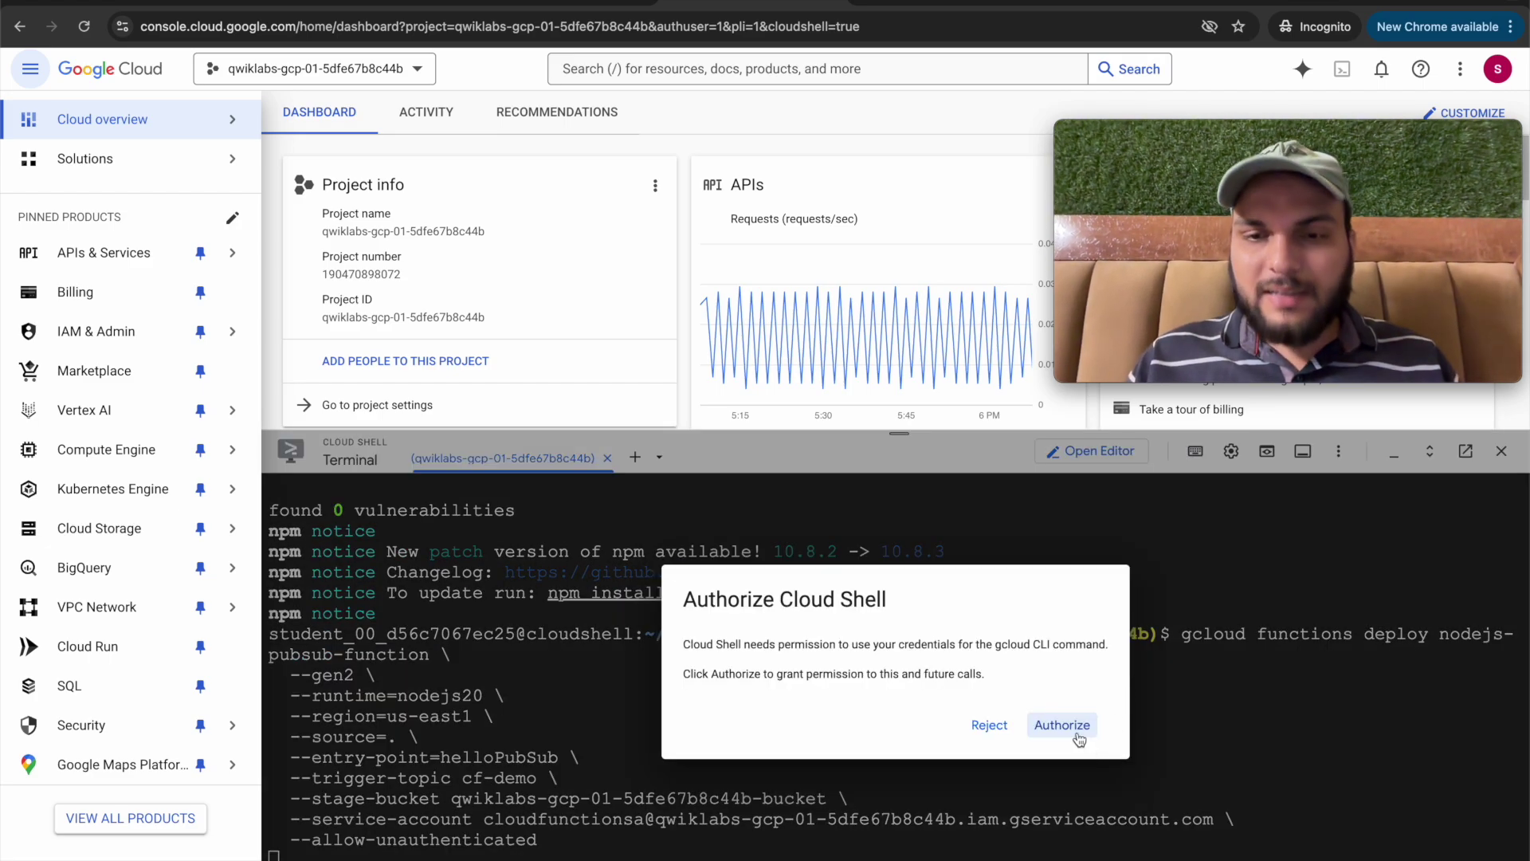
# Authorize Cloud Shell, decline the role binding with n, and have the deploy task checked once ACTIVE
pyautogui.click(1068, 725)
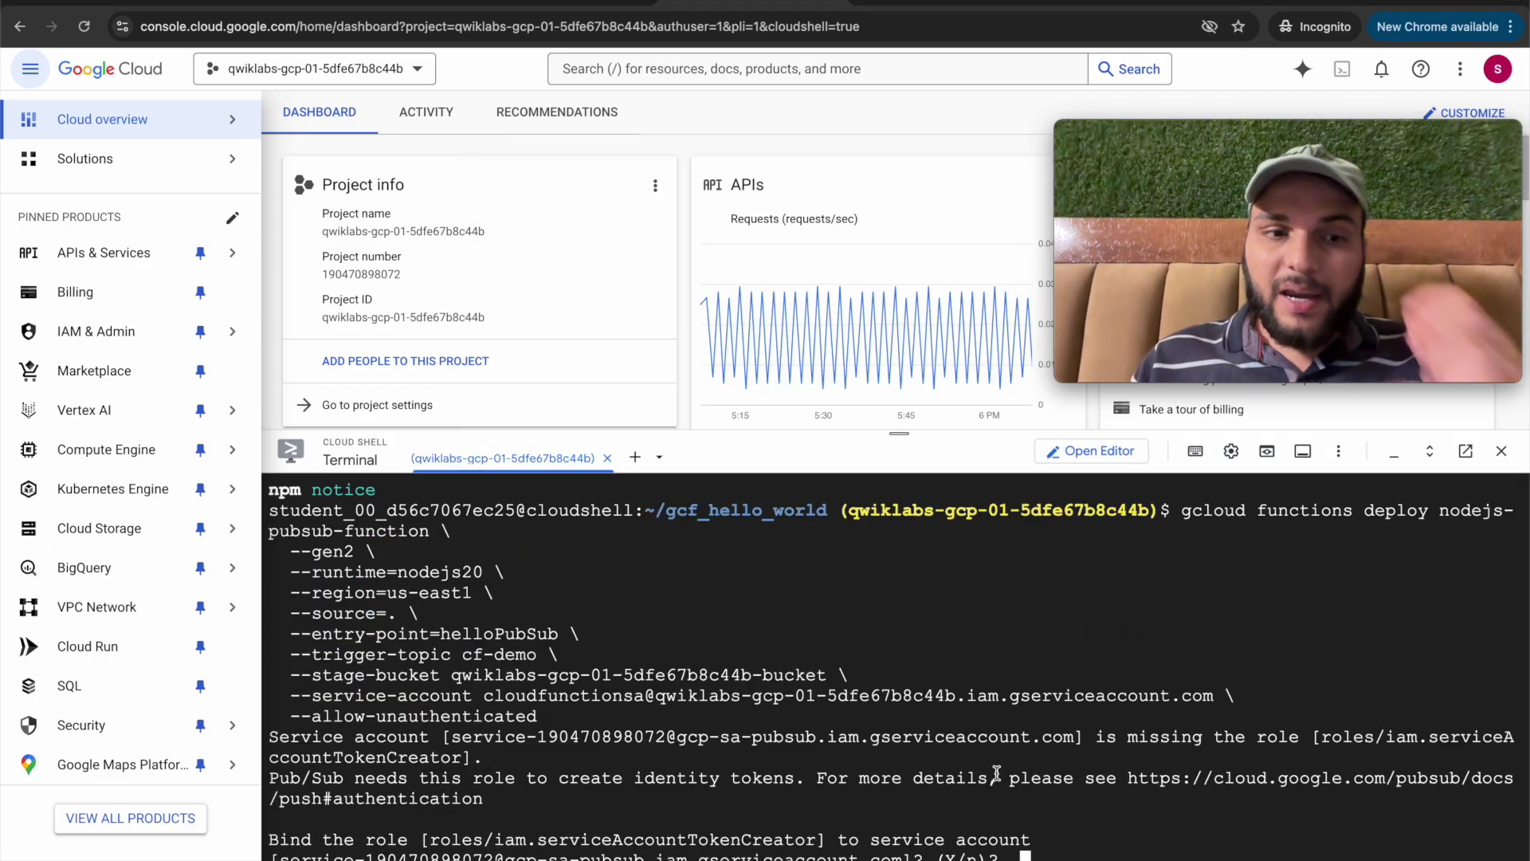
pyautogui.write('n')
pyautogui.press('Return')
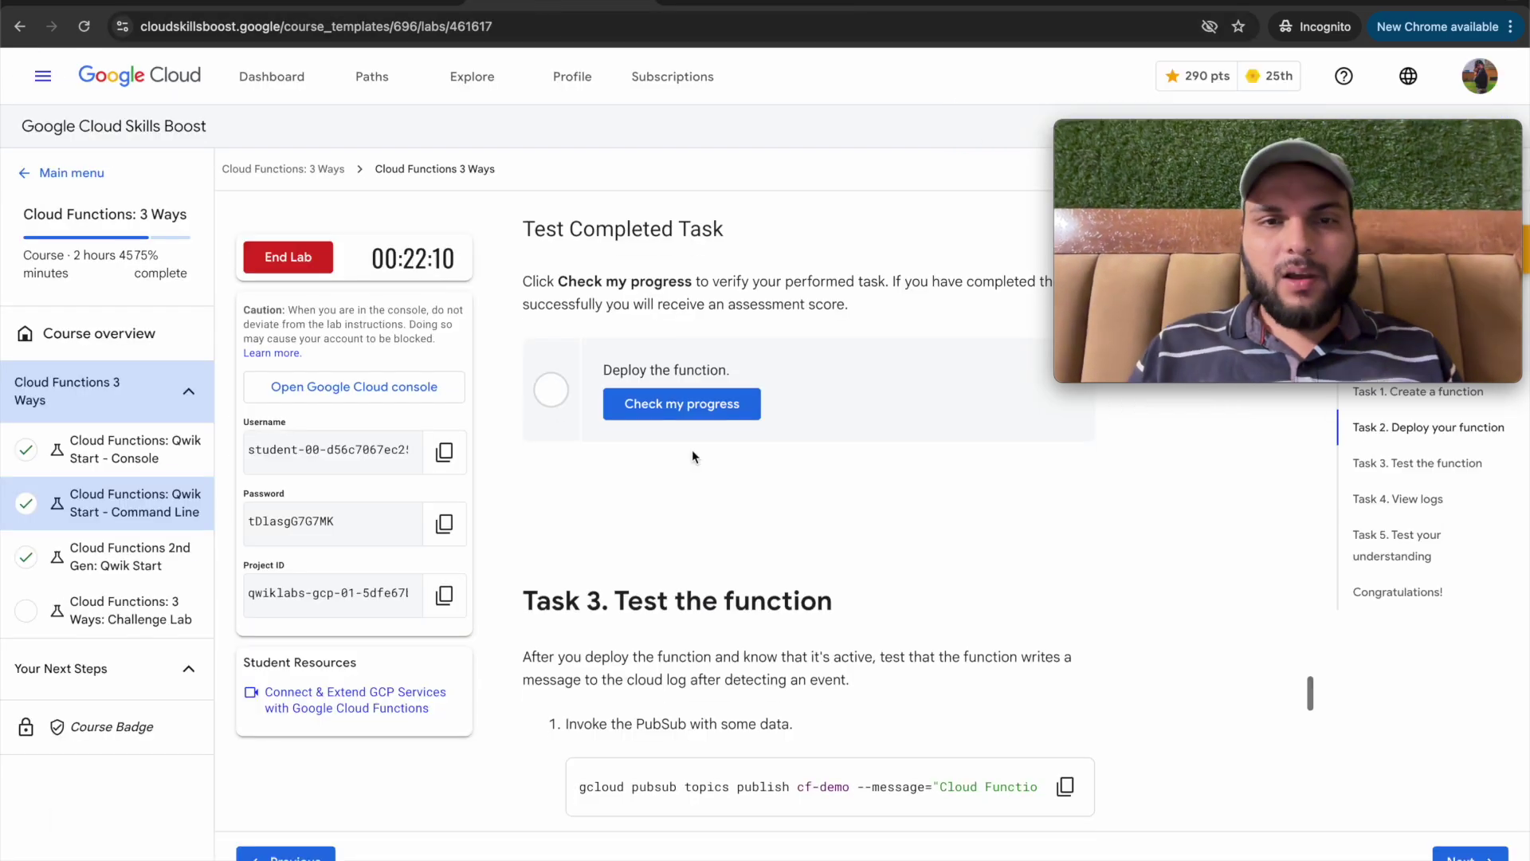
pyautogui.hotkey('ctrl', 'Tab')
pyautogui.click(660, 406)
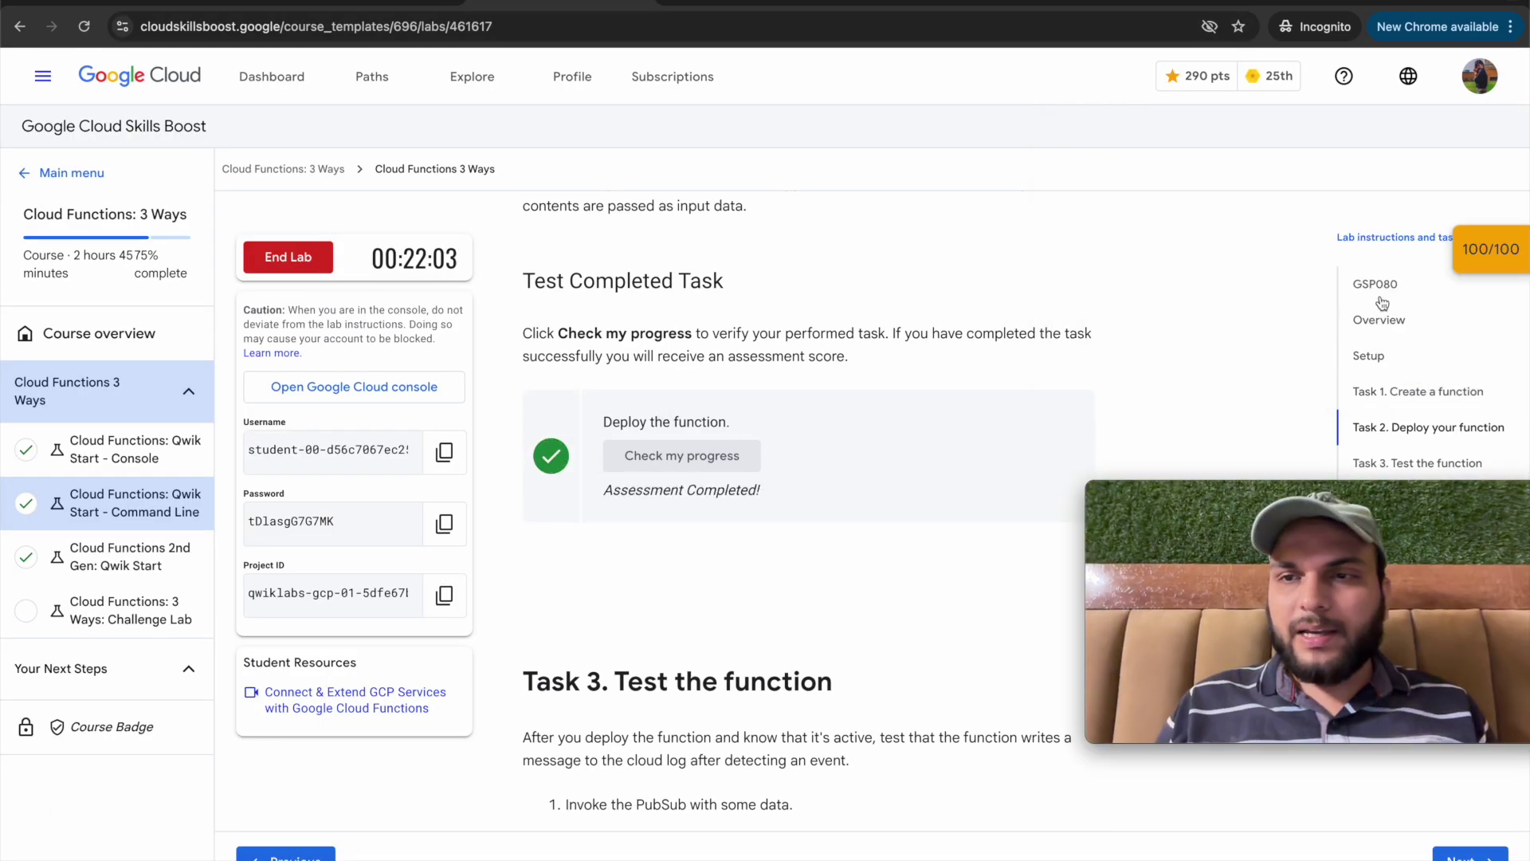
# End the Command Line lab and leave the console page
pyautogui.click(288, 256)
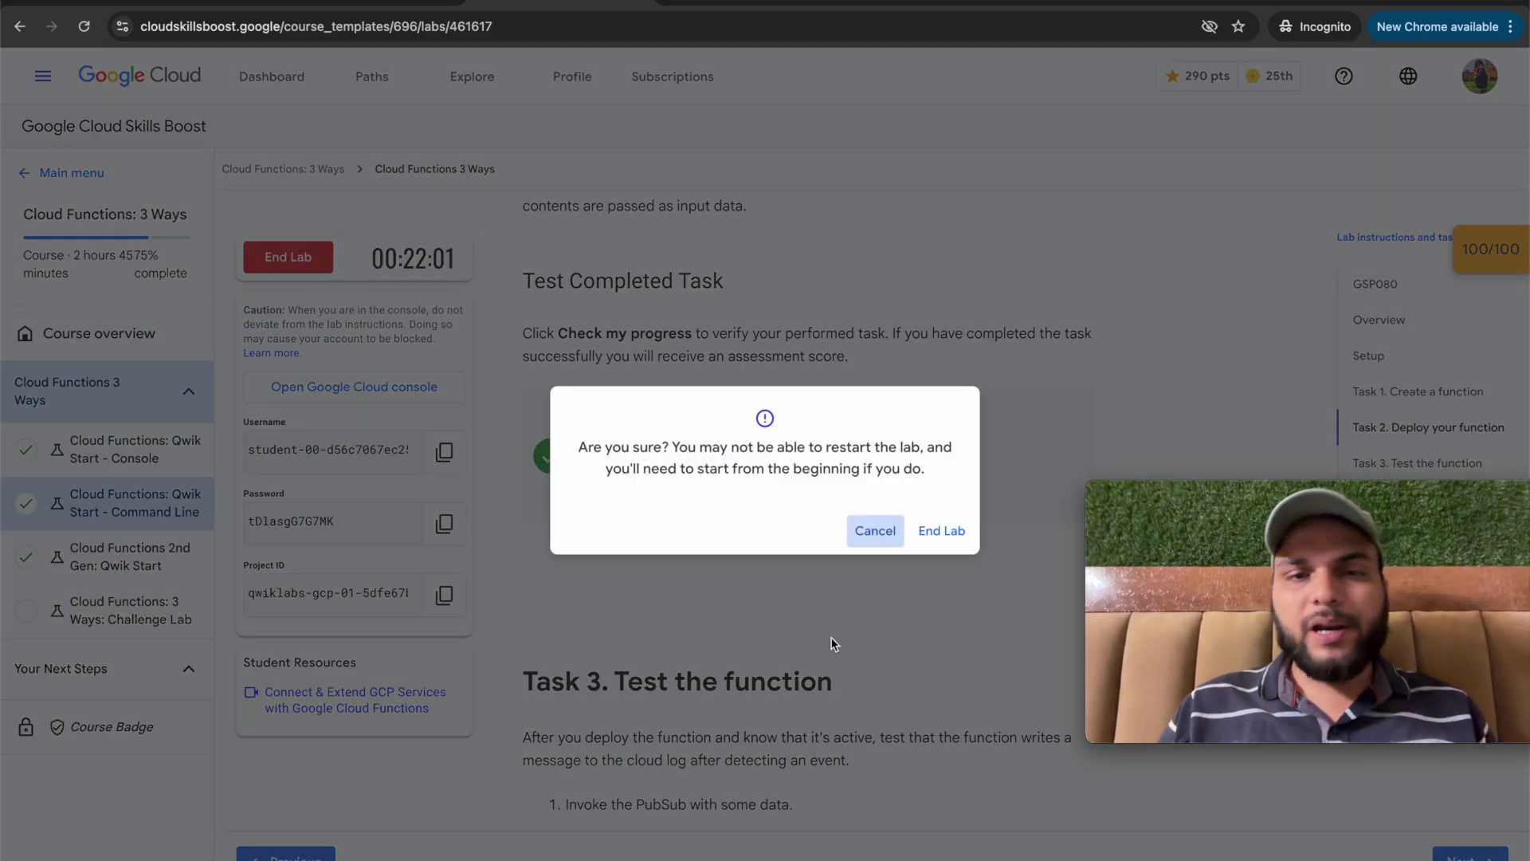
pyautogui.click(922, 530)
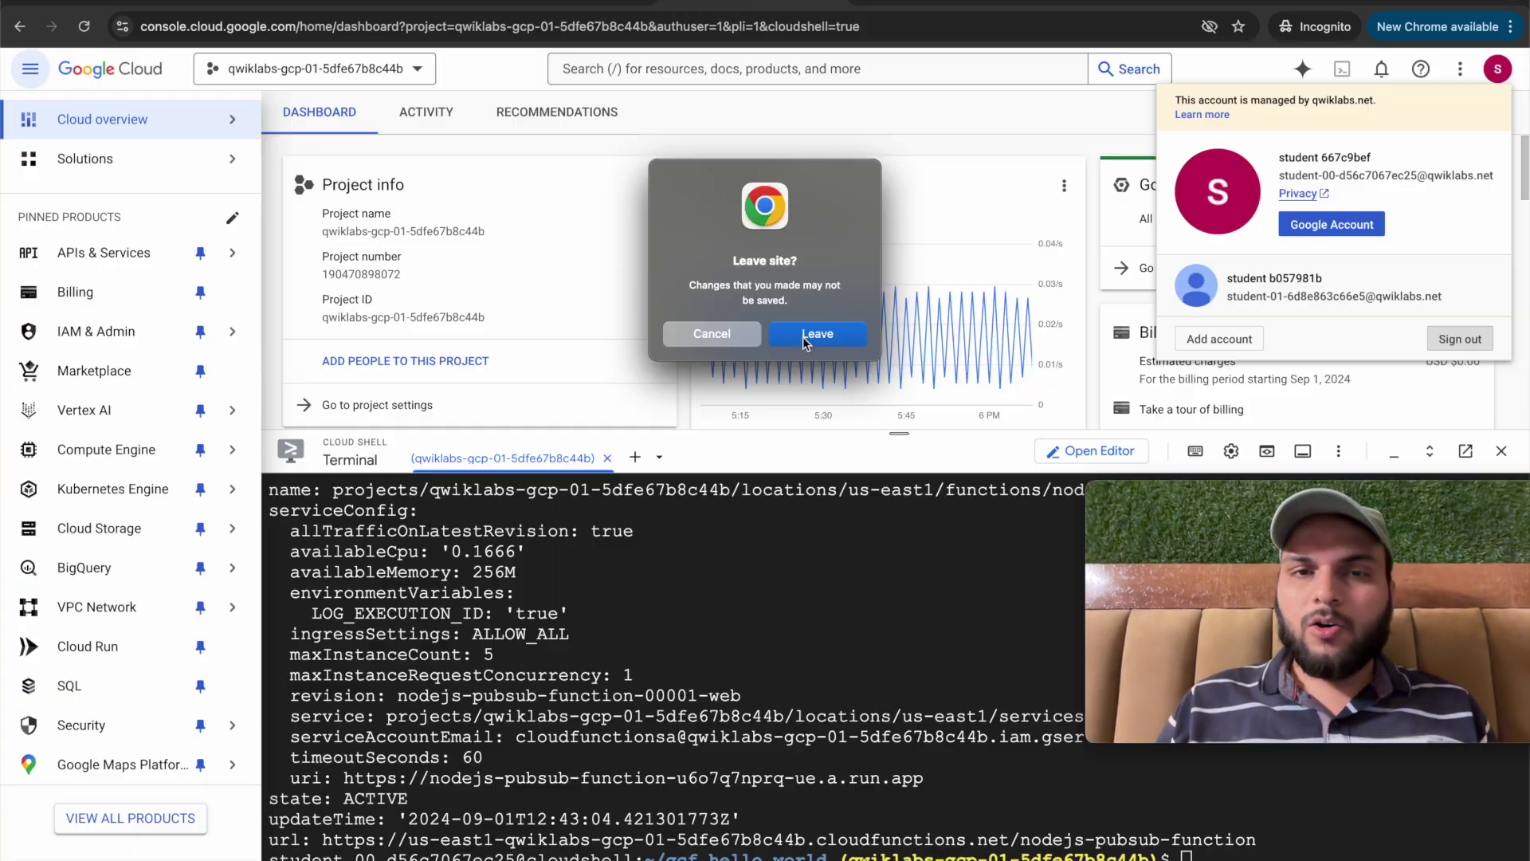
pyautogui.click(805, 333)
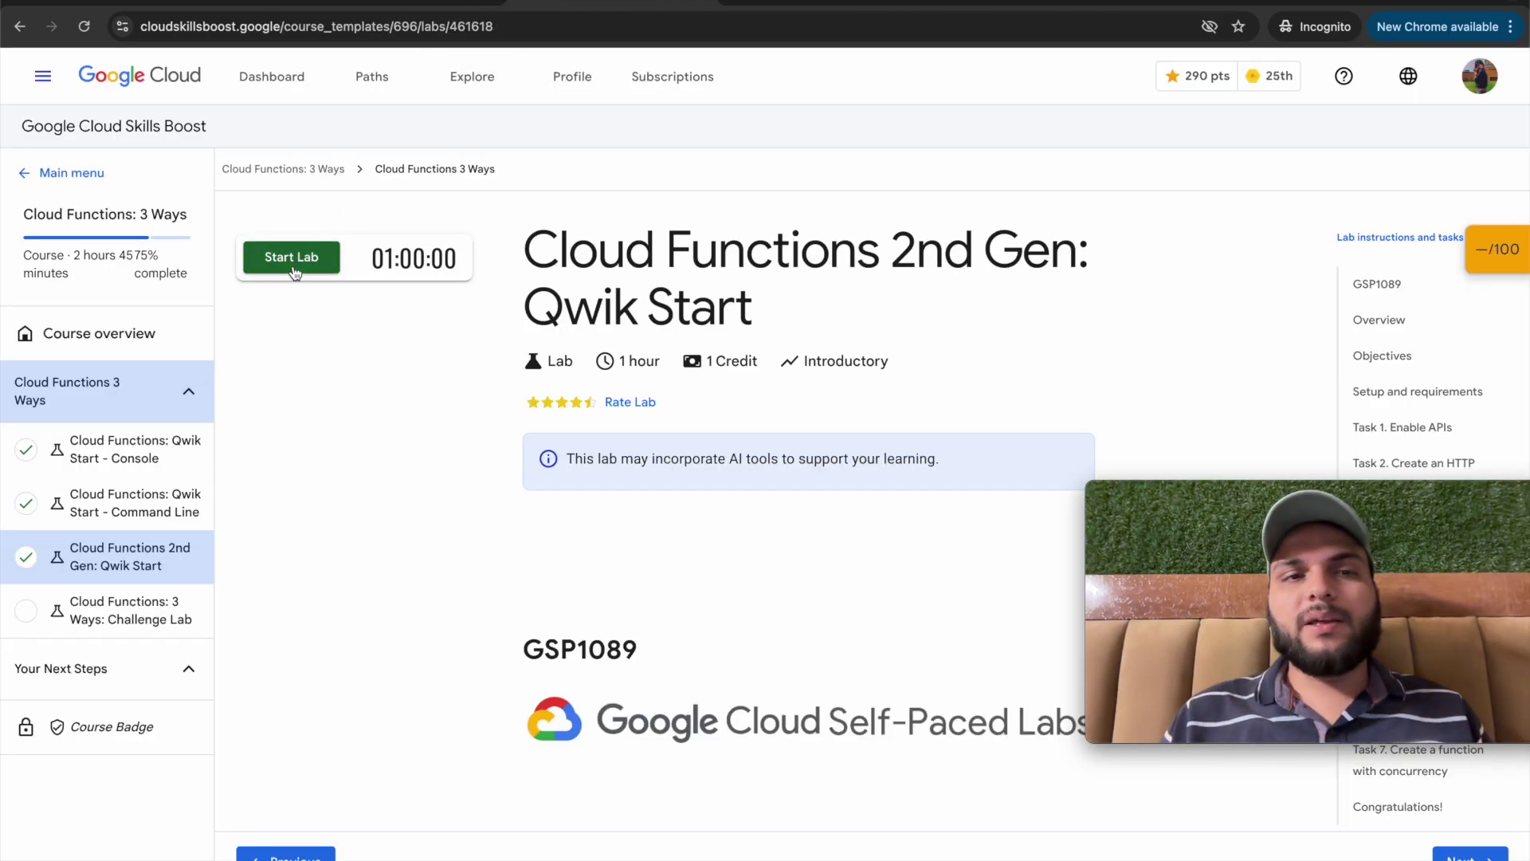
# Start the Cloud Functions 2nd Gen: Qwik Start lab, accepting the quota warning
pyautogui.click(292, 263)
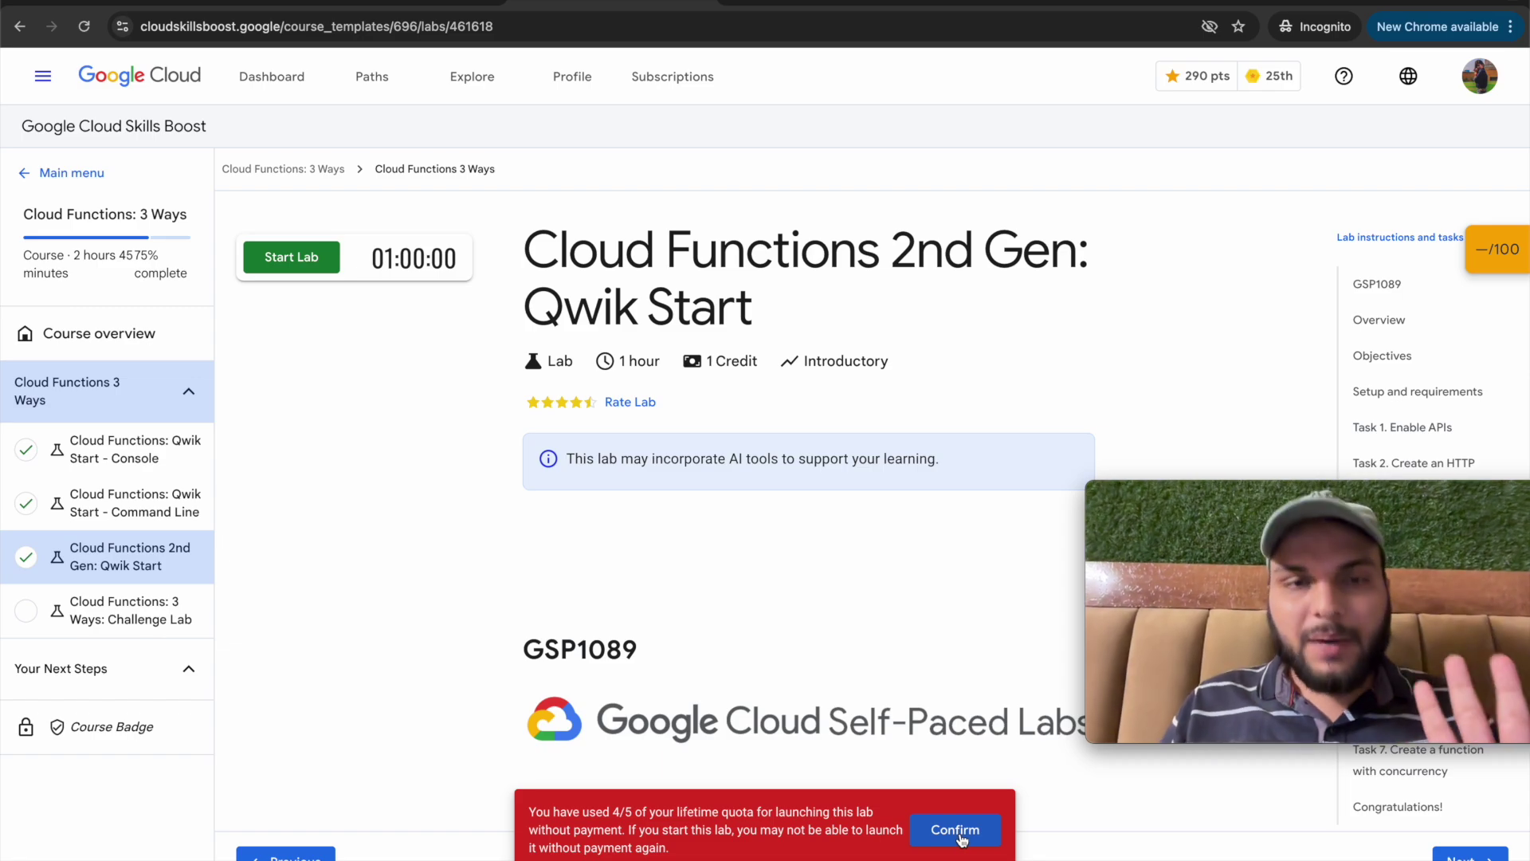
pyautogui.click(956, 829)
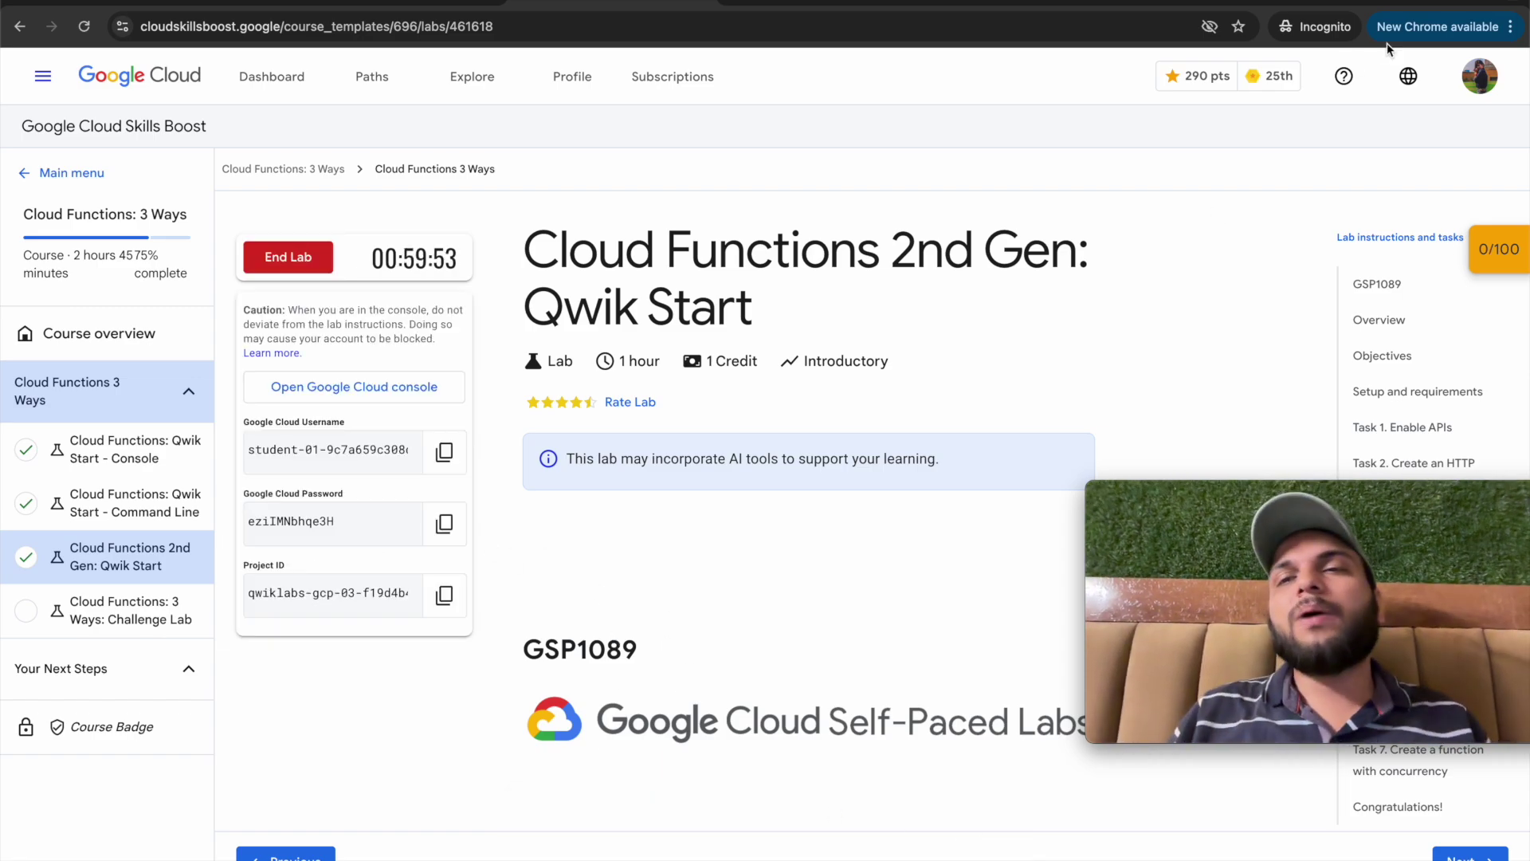
pyautogui.click(1344, 75)
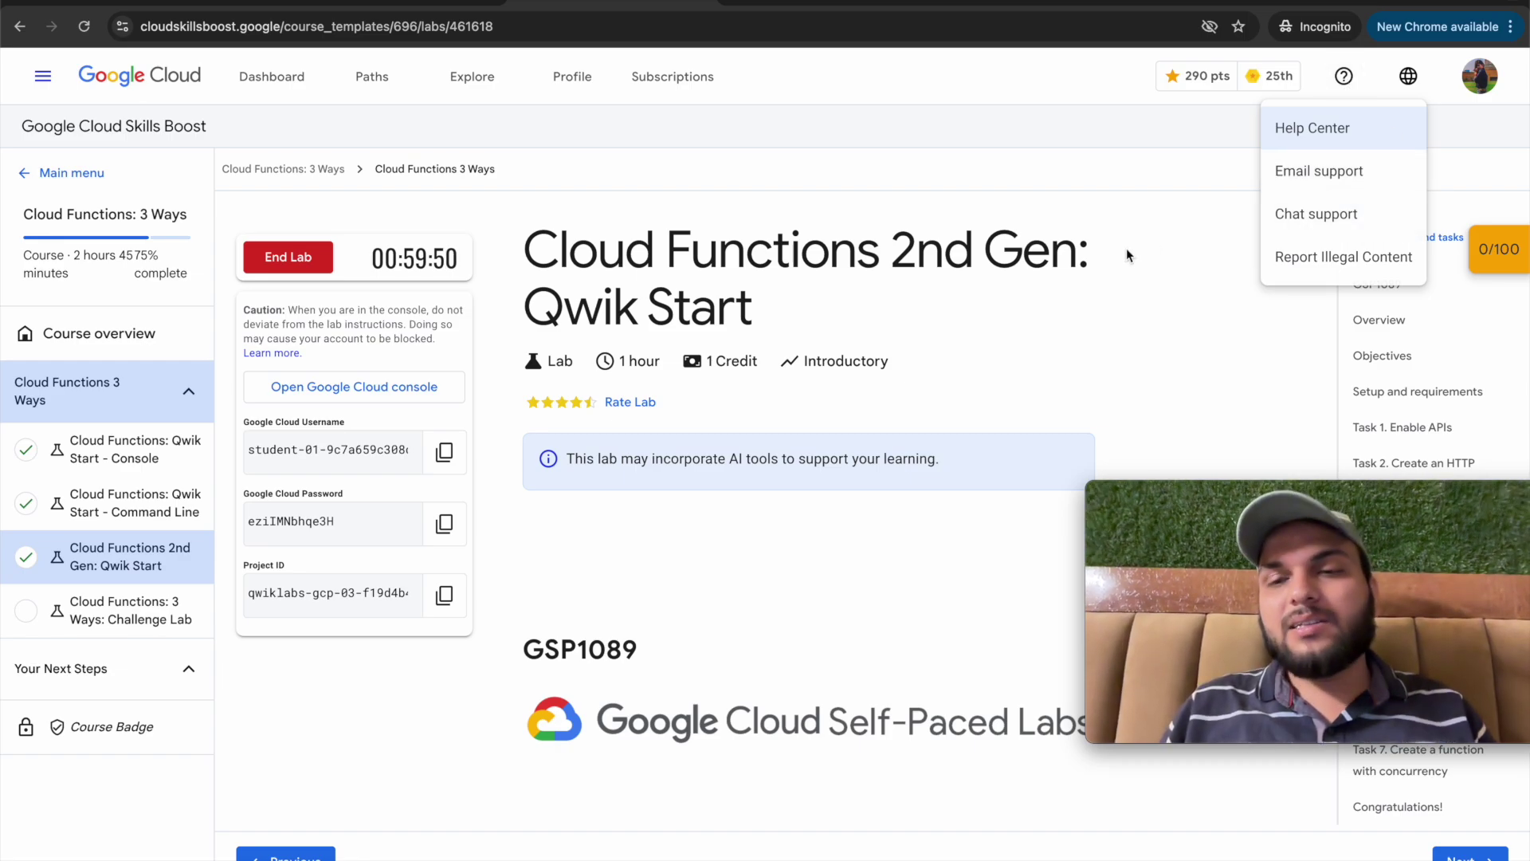
pyautogui.press('Escape')
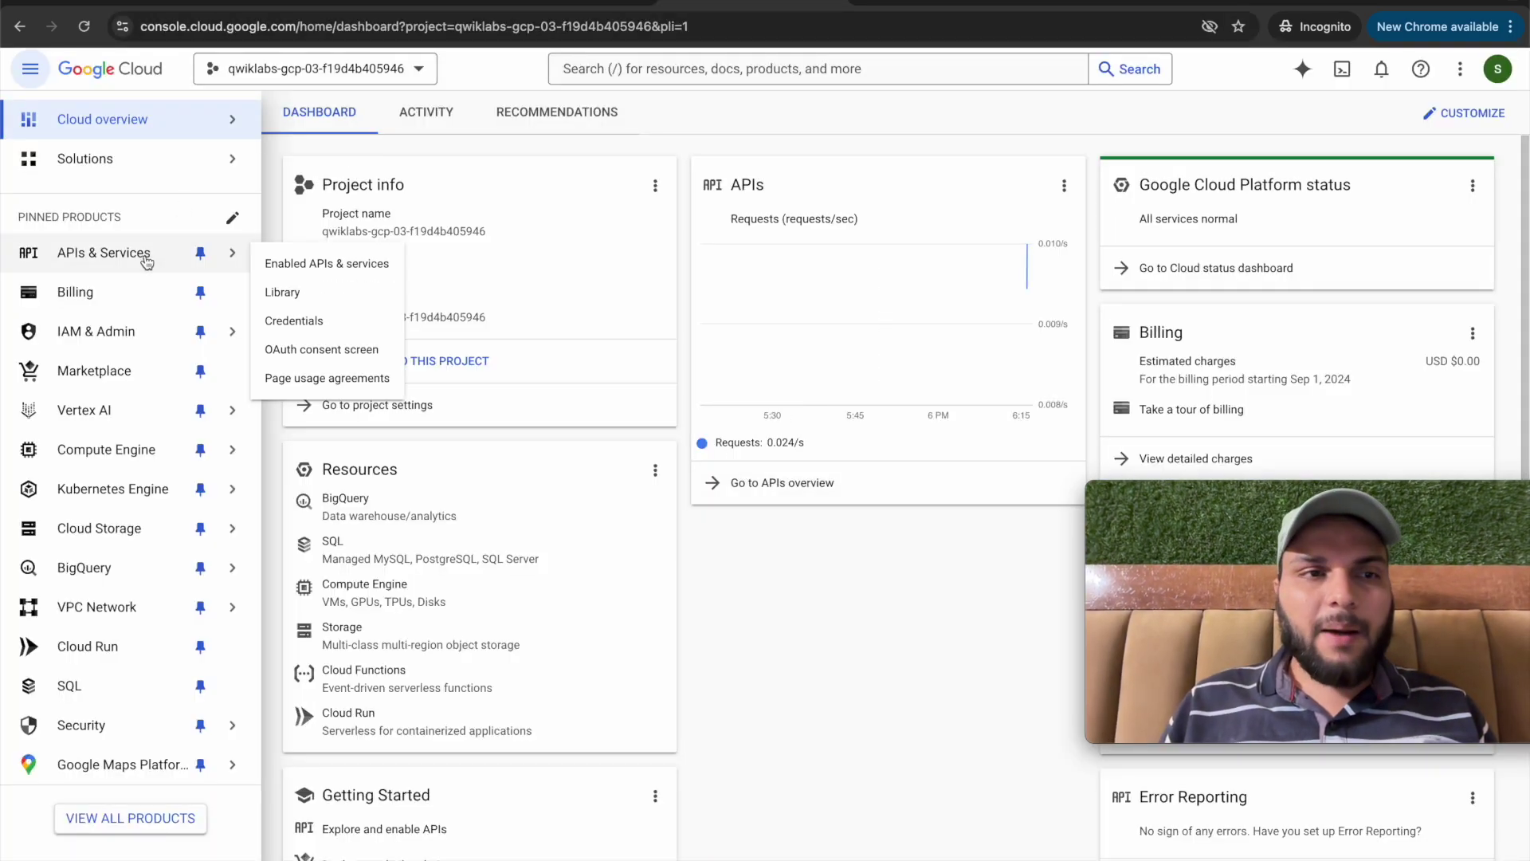
pyautogui.moveTo(96, 331)
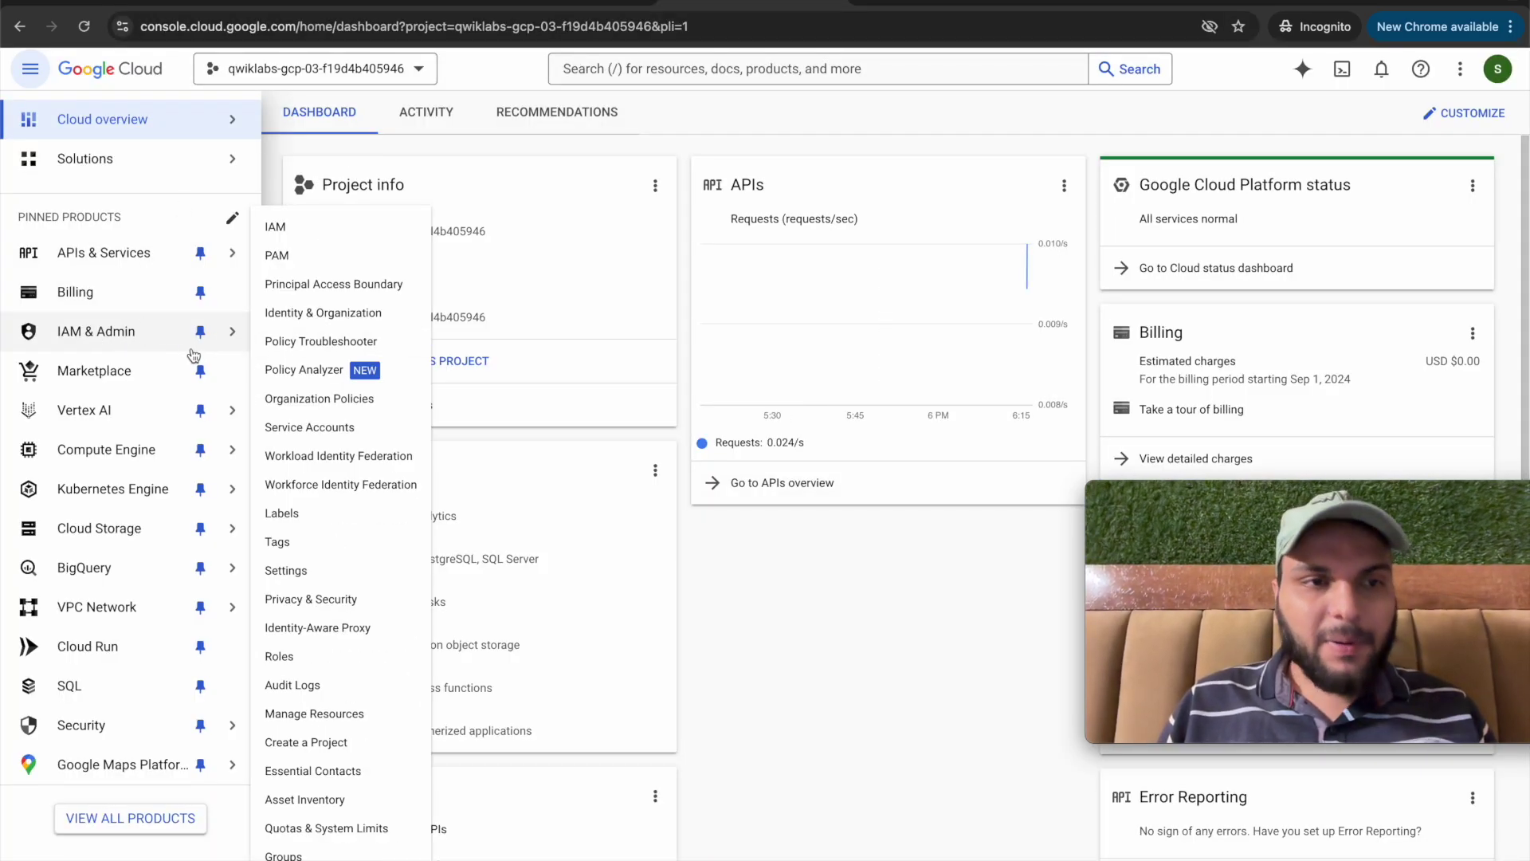
# On Audit Logs, filter for Compute Engine API and save Admin Read, Data Read and Data Write
pyautogui.click(304, 690)
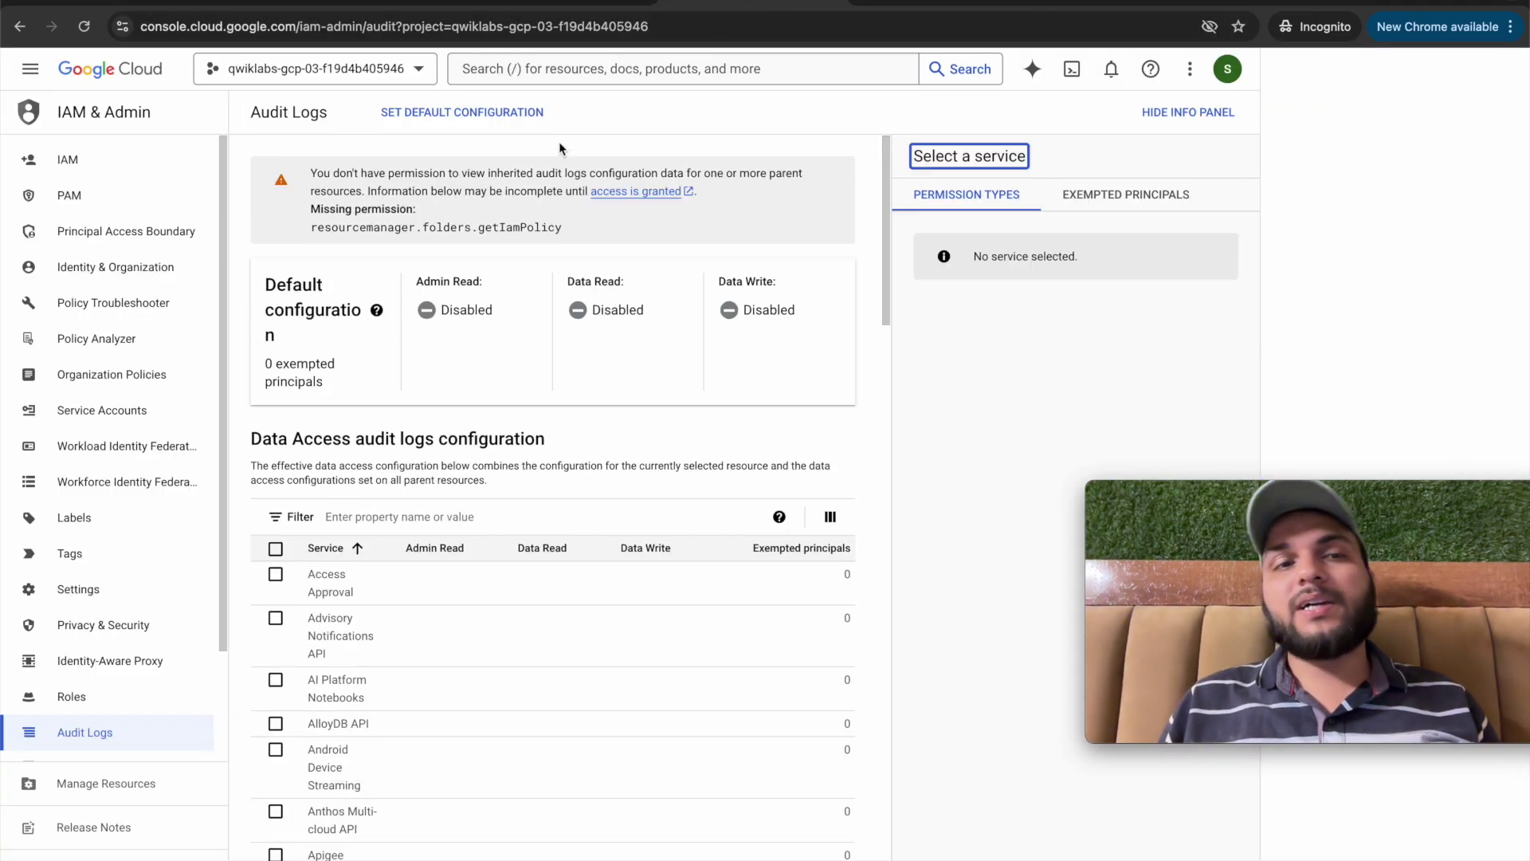
pyautogui.click(1504, 70)
pyautogui.click(351, 459)
pyautogui.write('compute engin')
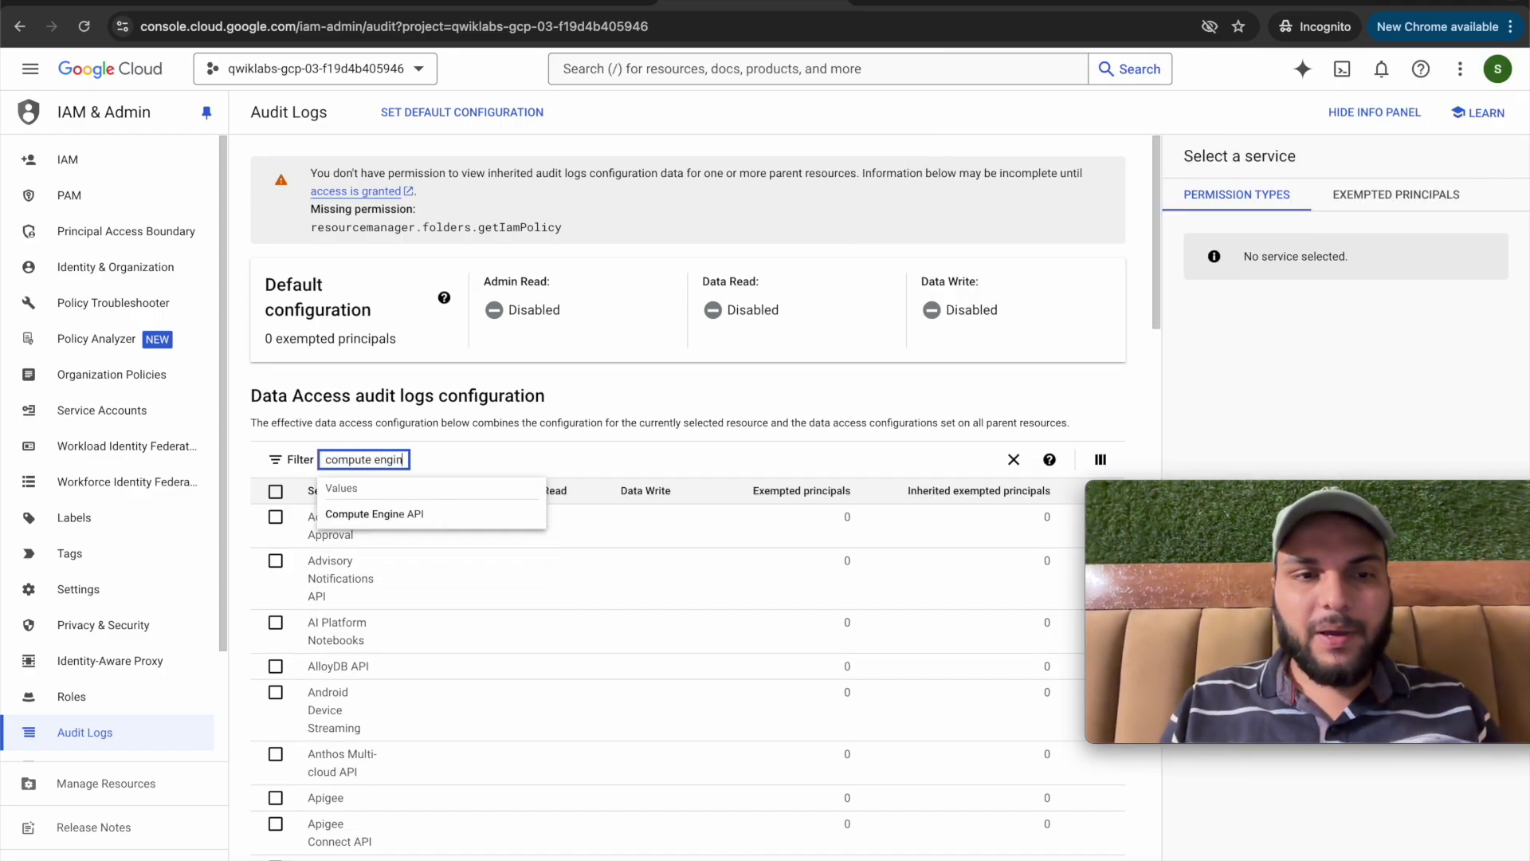
pyautogui.click(379, 514)
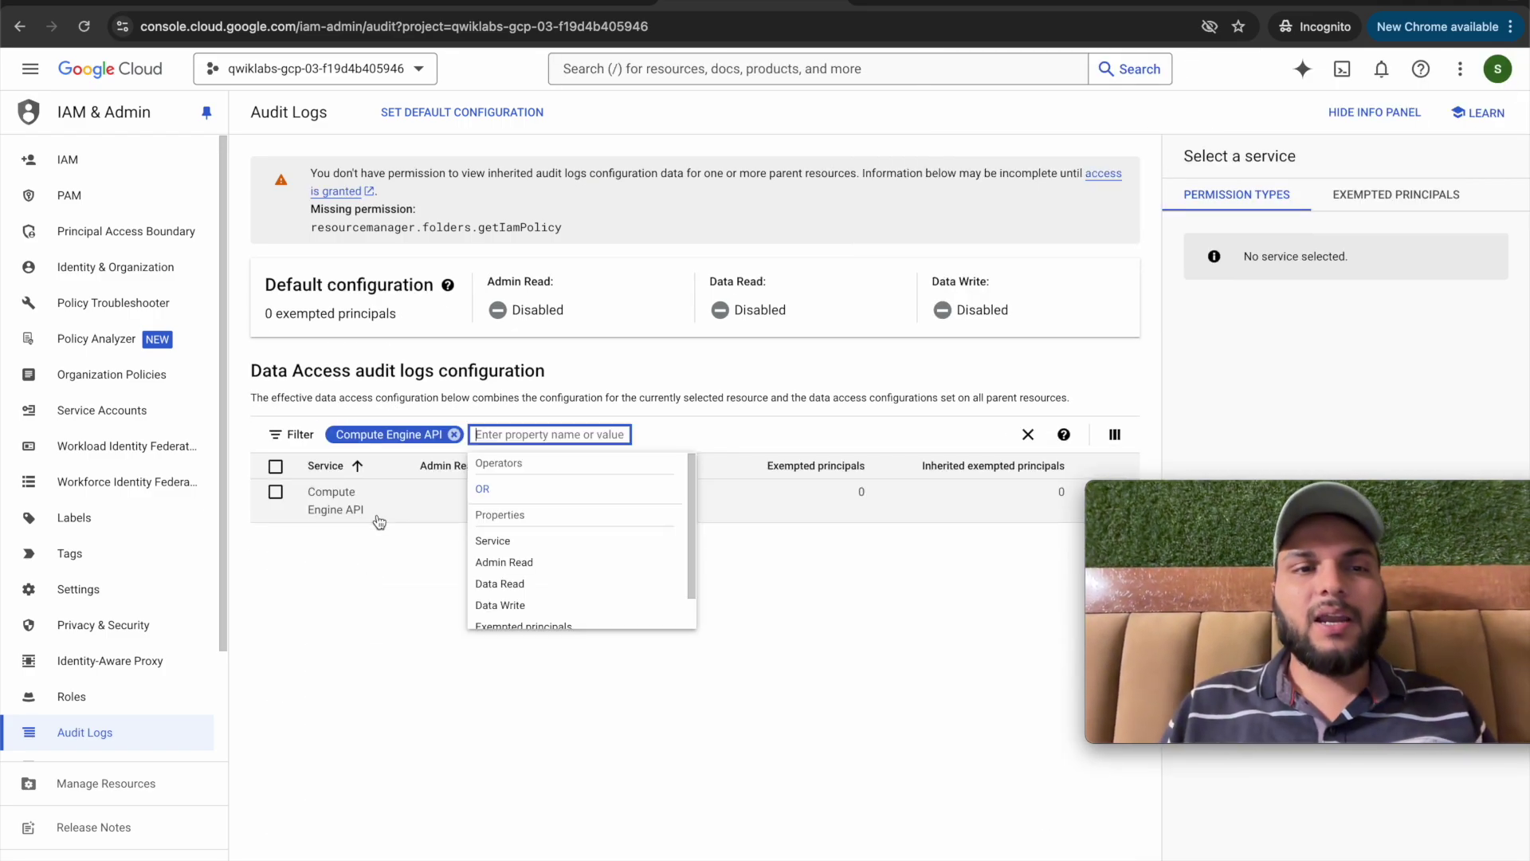
pyautogui.click(276, 492)
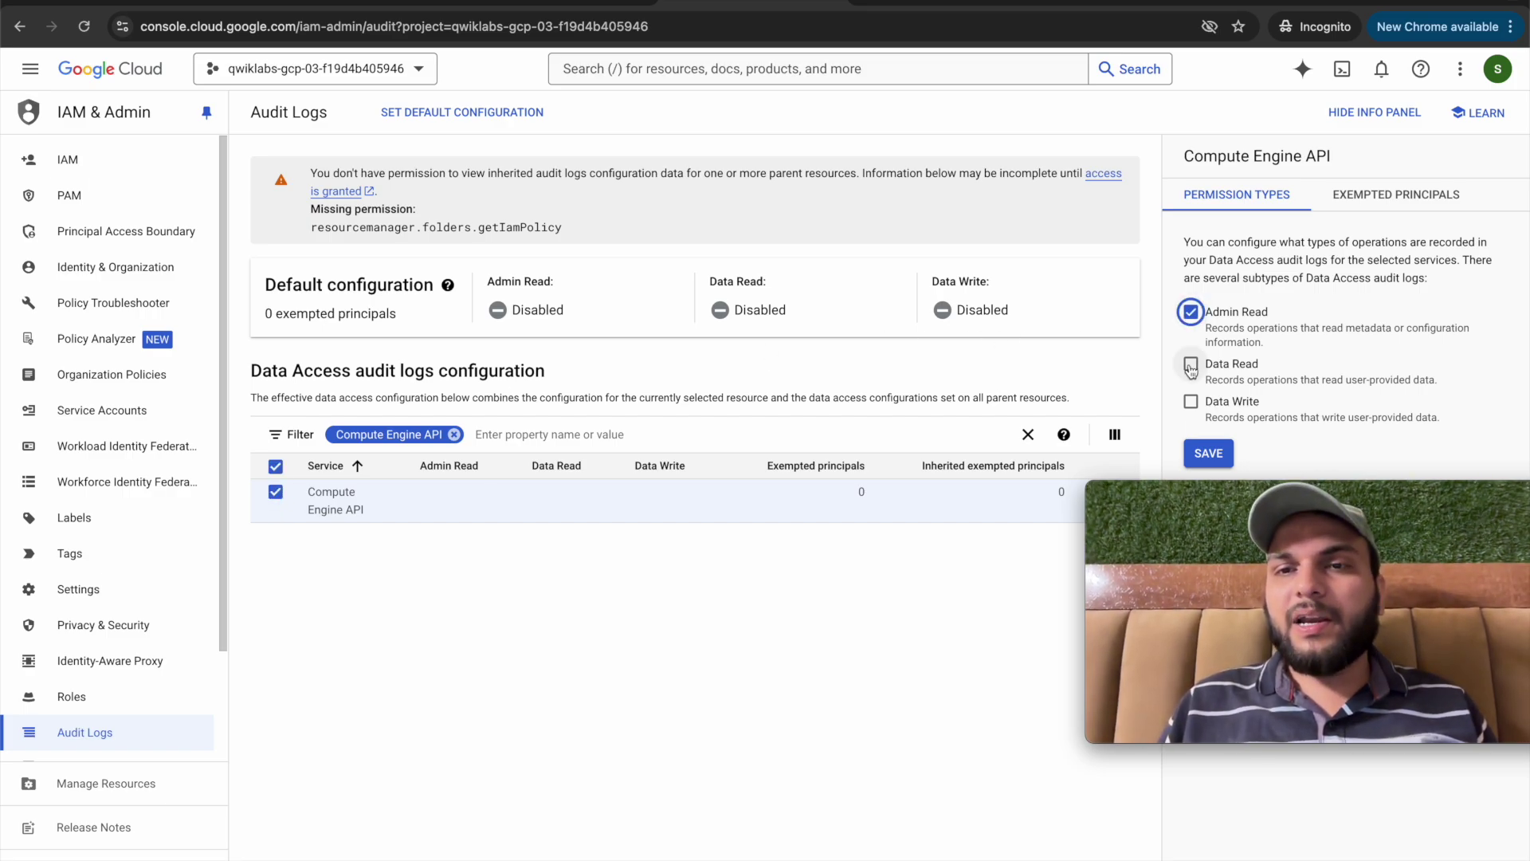
pyautogui.click(1206, 454)
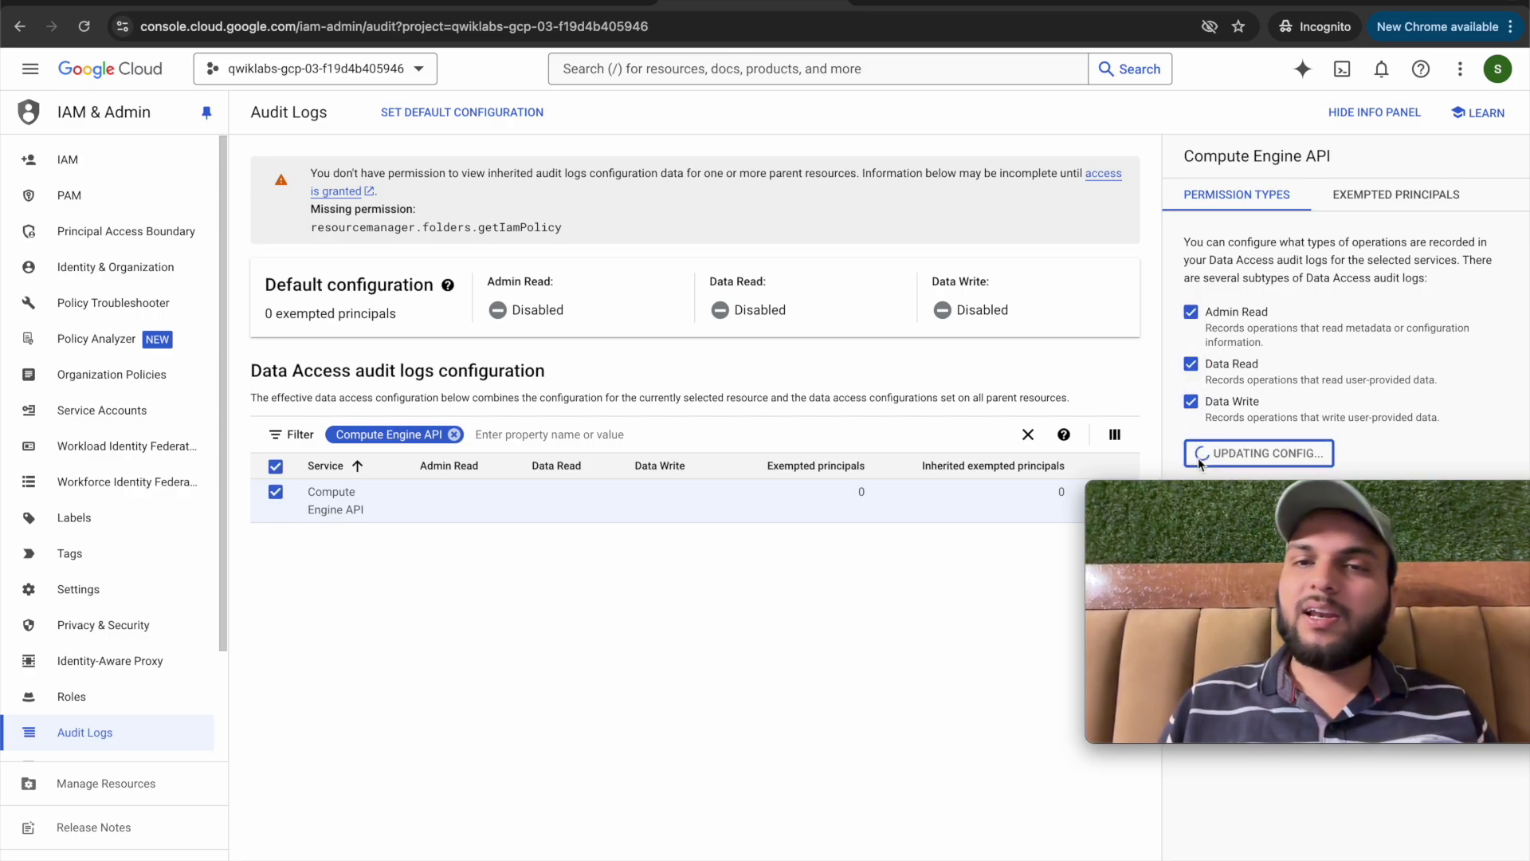
pyautogui.click(899, 11)
pyautogui.scroll(-1, 378, 403)
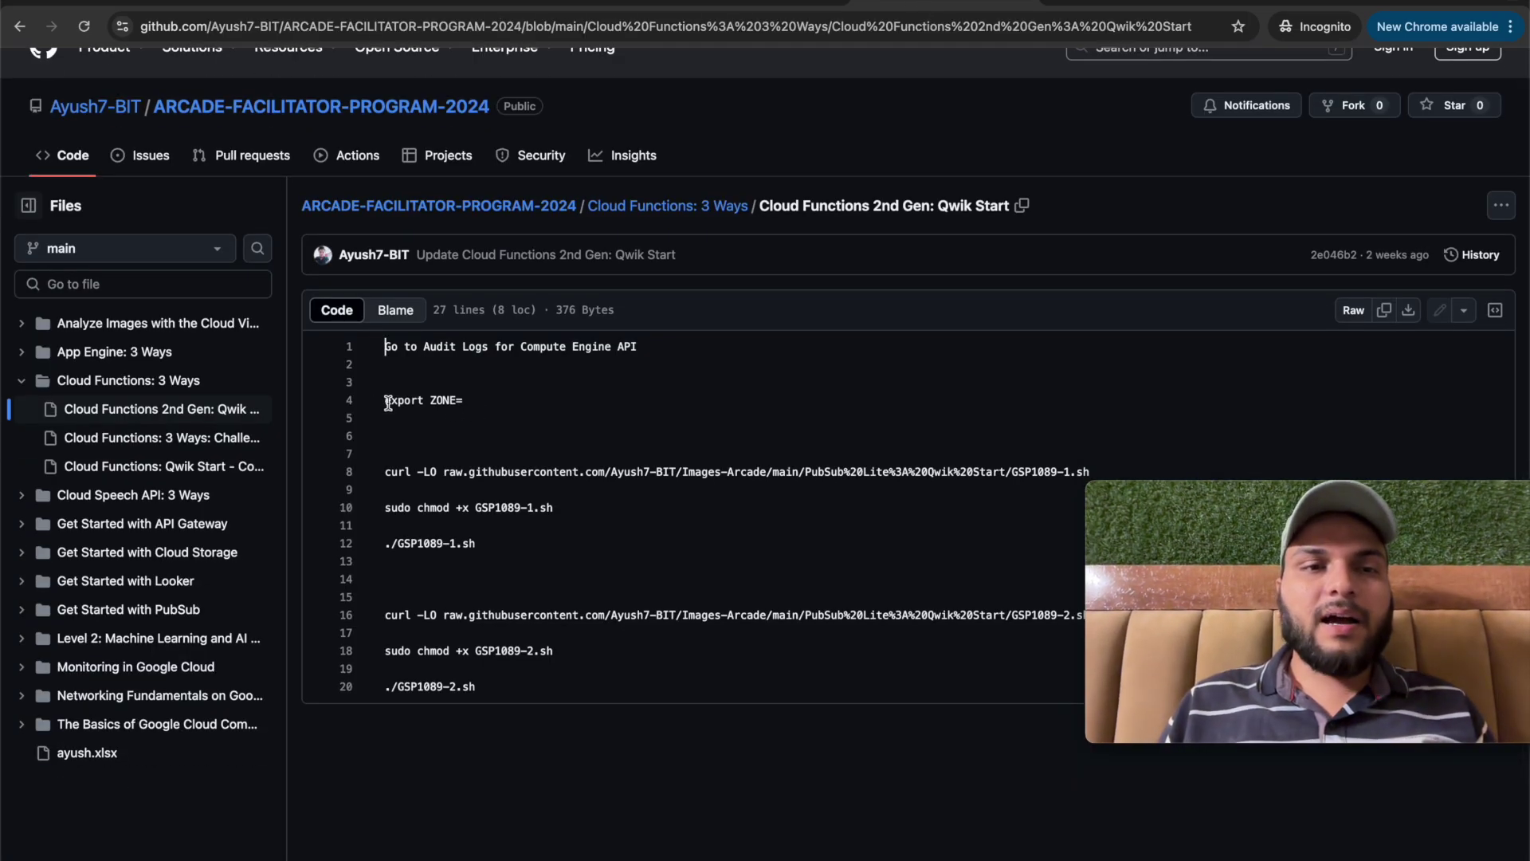
# In Cloud Shell, run export ZONE=us-central1-c using the zone from the lab instructions
pyautogui.moveTo(386, 400); pyautogui.dragTo(477, 401)
pyautogui.hotkey('ctrl', 'c')
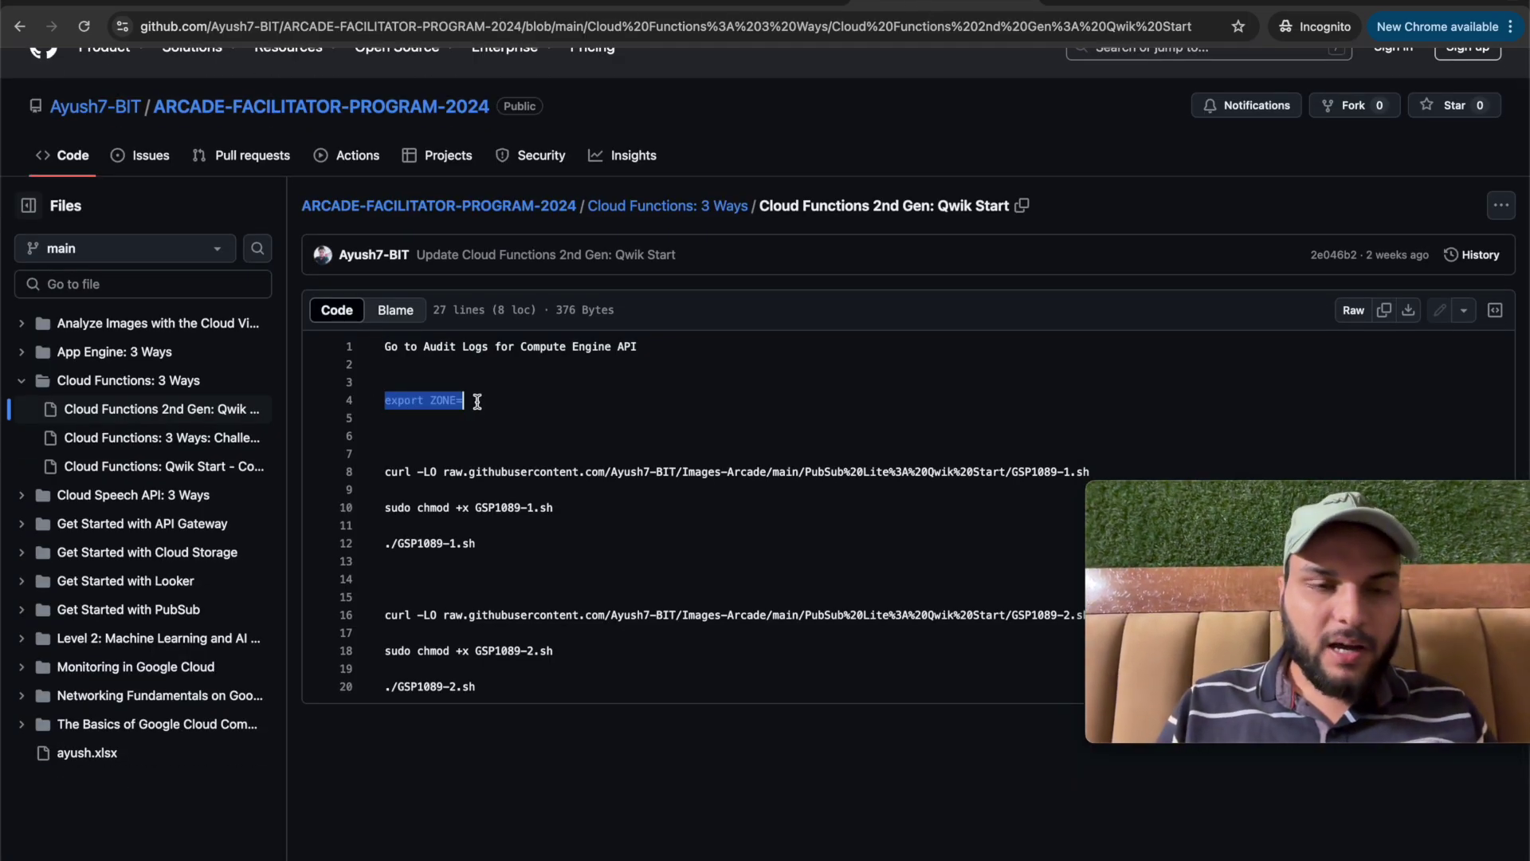
pyautogui.click(757, 11)
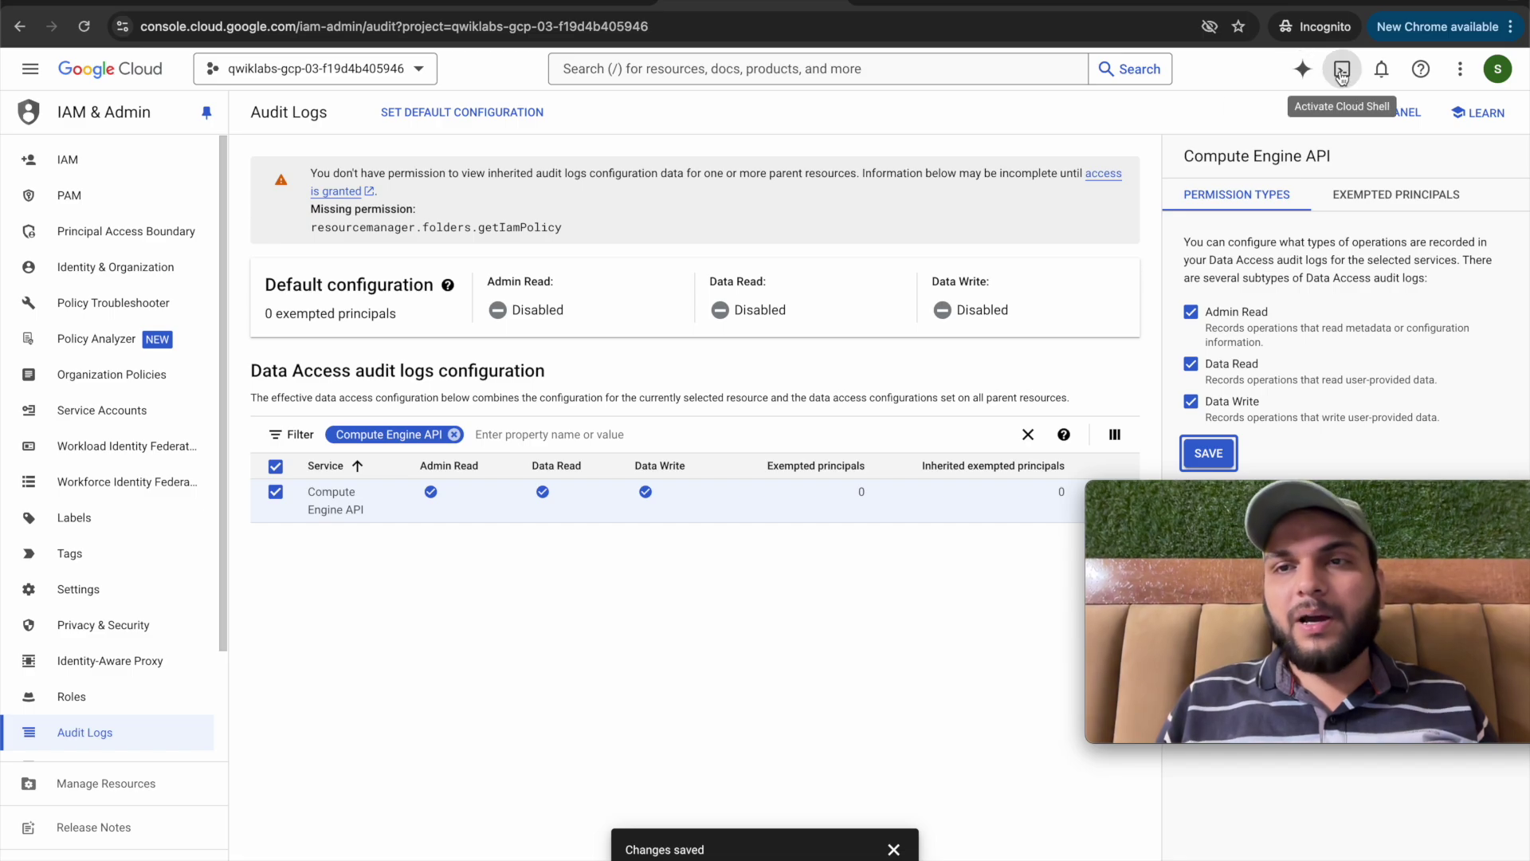
pyautogui.click(1342, 70)
pyautogui.hotkey('ctrl', 'v')
pyautogui.hotkey('ctrl', 'Tab')
pyautogui.scroll(-10, 945, 620)
pyautogui.scroll(-8, 945, 619)
pyautogui.scroll(5, 945, 619)
pyautogui.hotkey('ctrl', 'f')
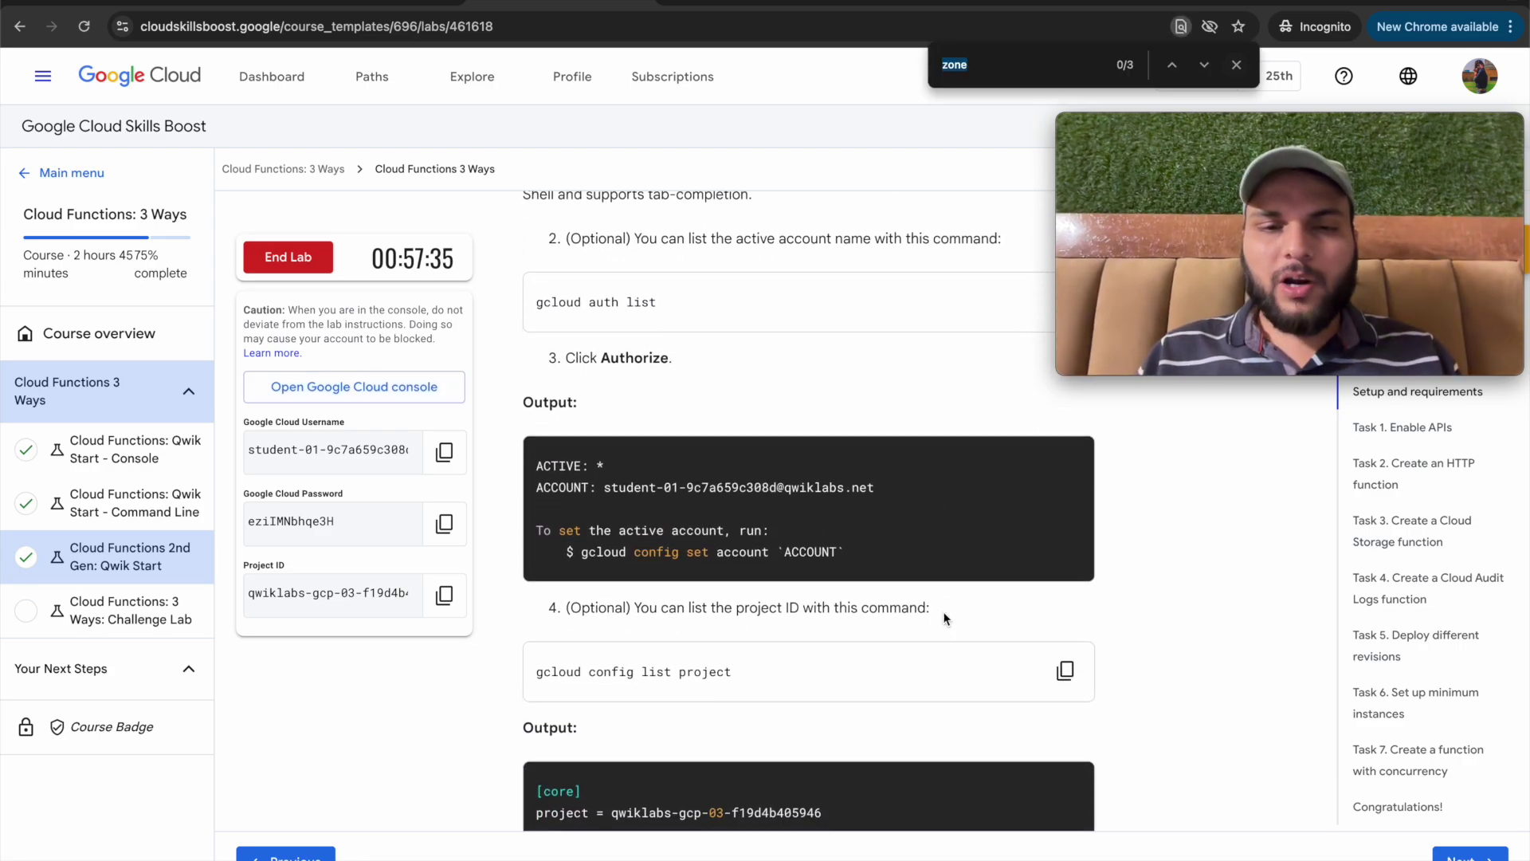
pyautogui.write('e')
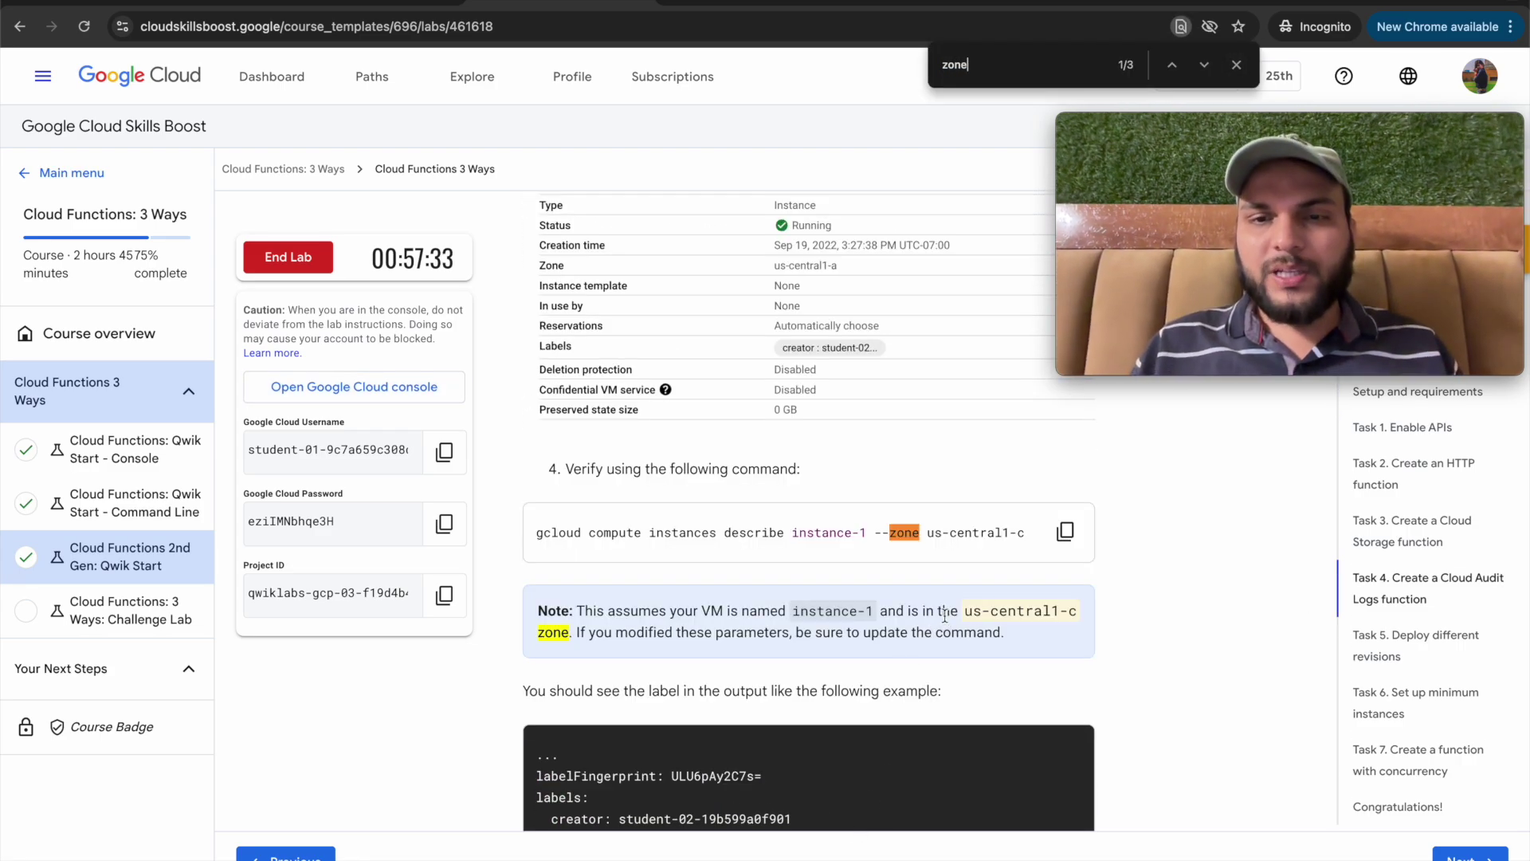
pyautogui.moveTo(966, 612); pyautogui.dragTo(1076, 613)
pyautogui.hotkey('ctrl', 'c')
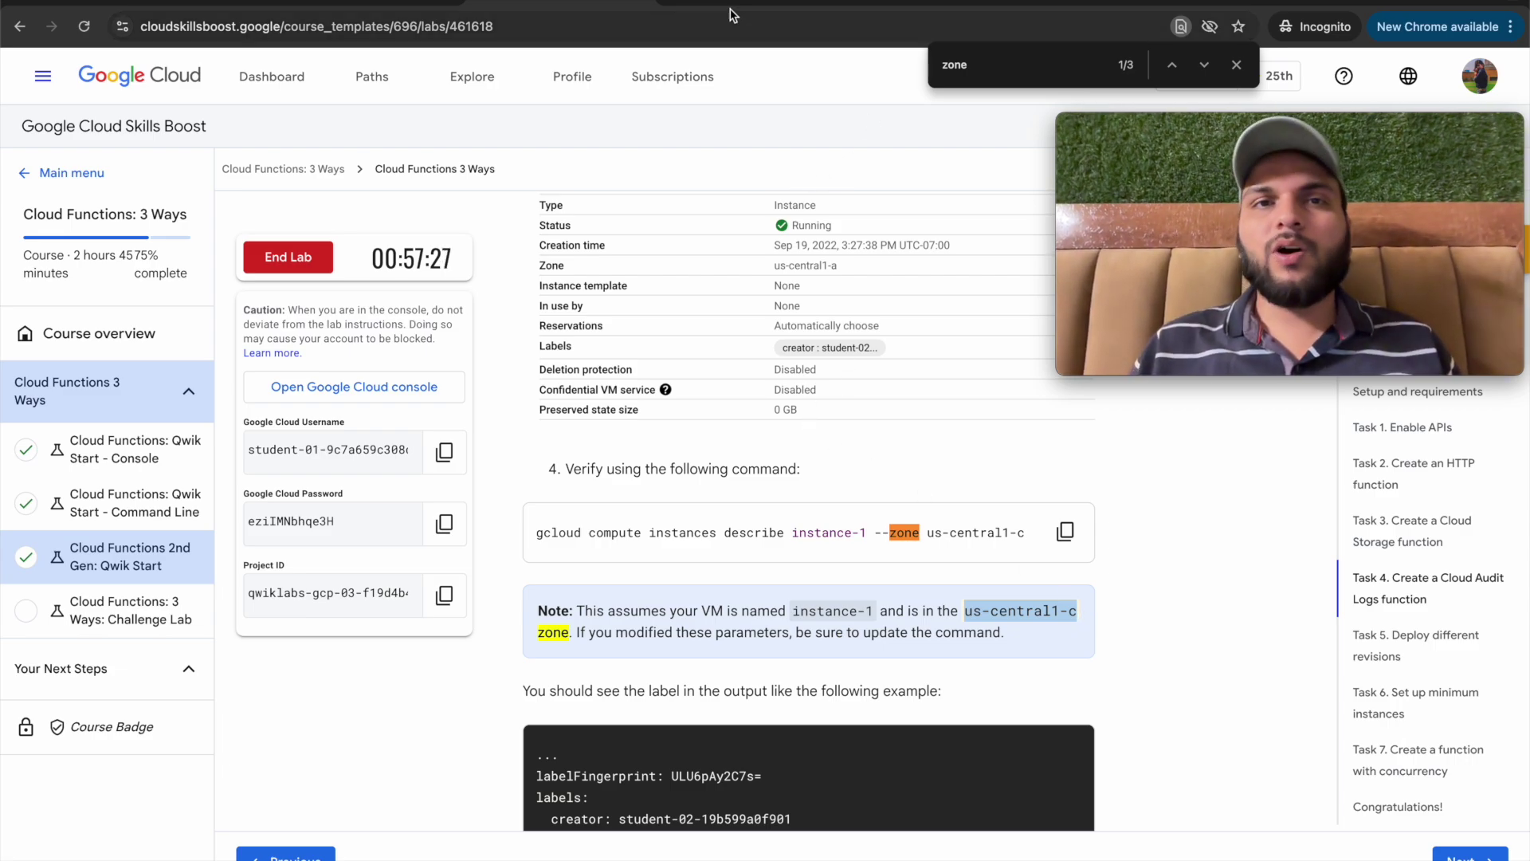
pyautogui.hotkey('ctrl', 'Tab')
pyautogui.hotkey('ctrl', 'v')
pyautogui.press('Return')
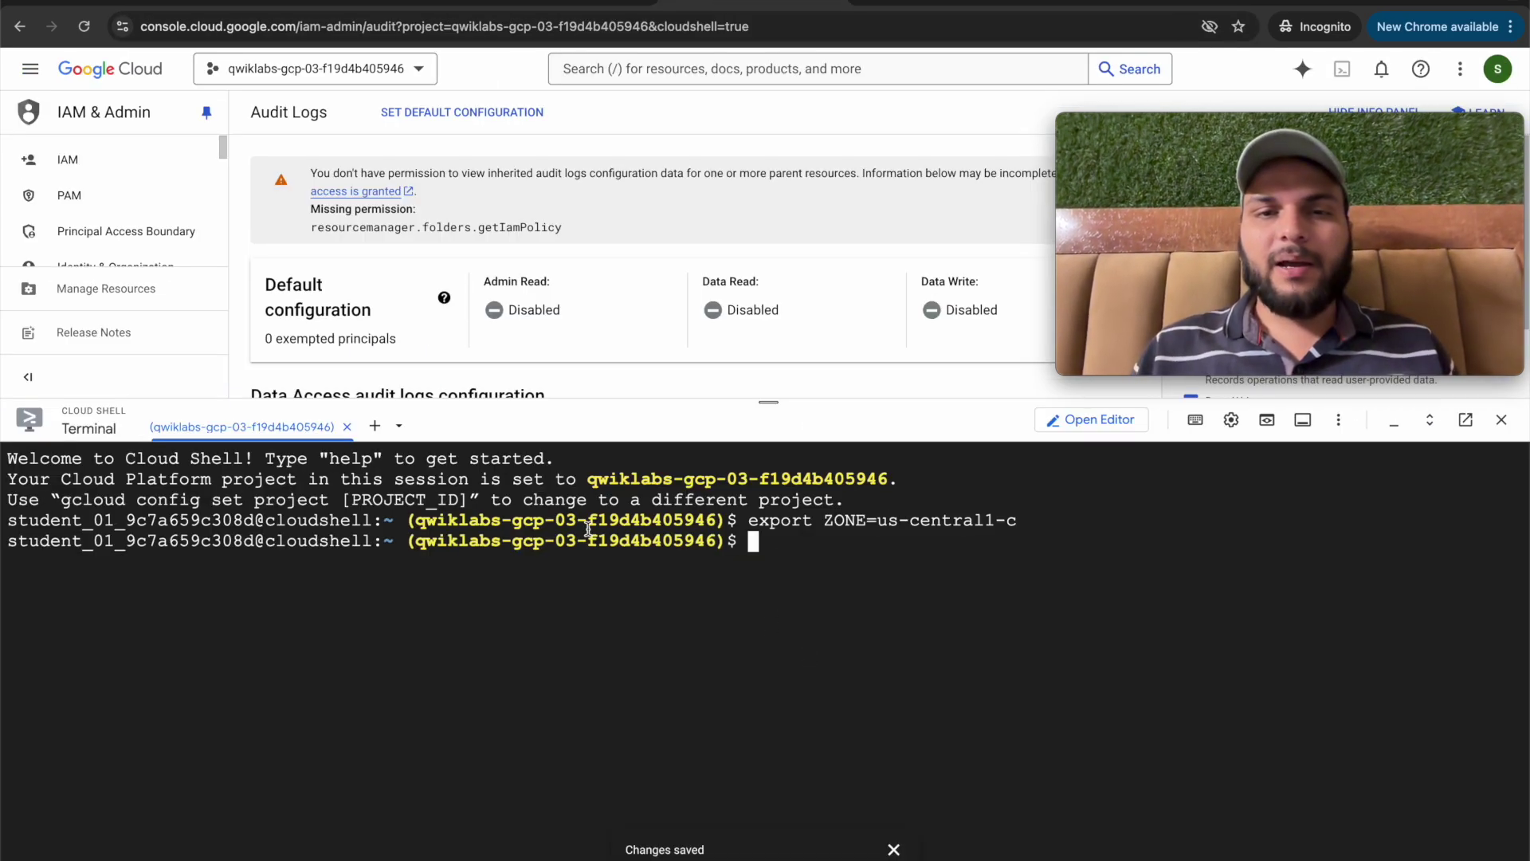
# Copy the first GSP1089 script commands from GitHub into Cloud Shell, run and authorize them
pyautogui.hotkey('ctrl', 'Tab')
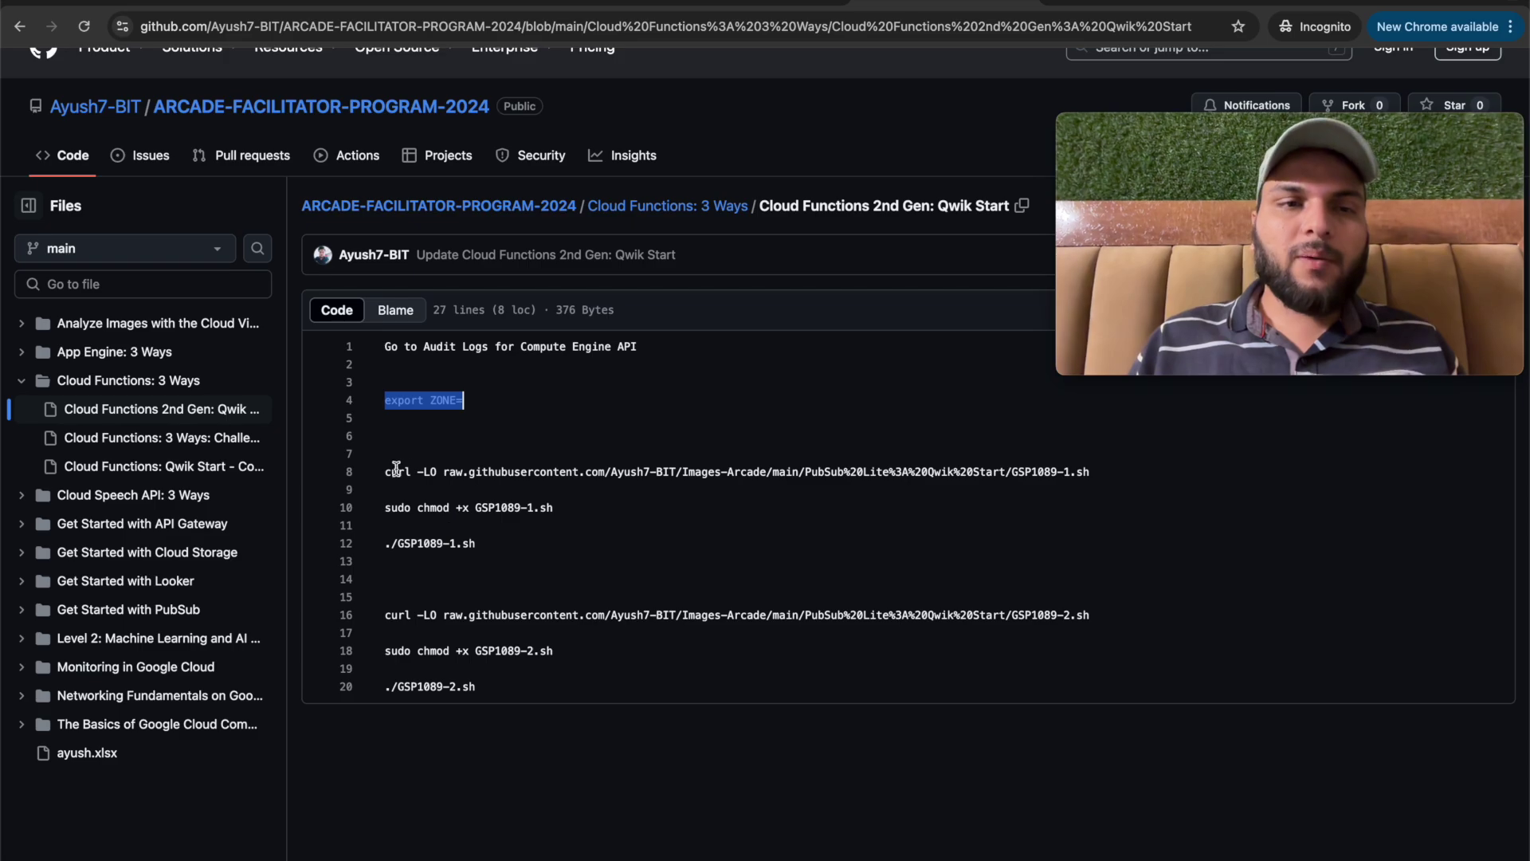
pyautogui.moveTo(408, 480); pyautogui.dragTo(477, 534)
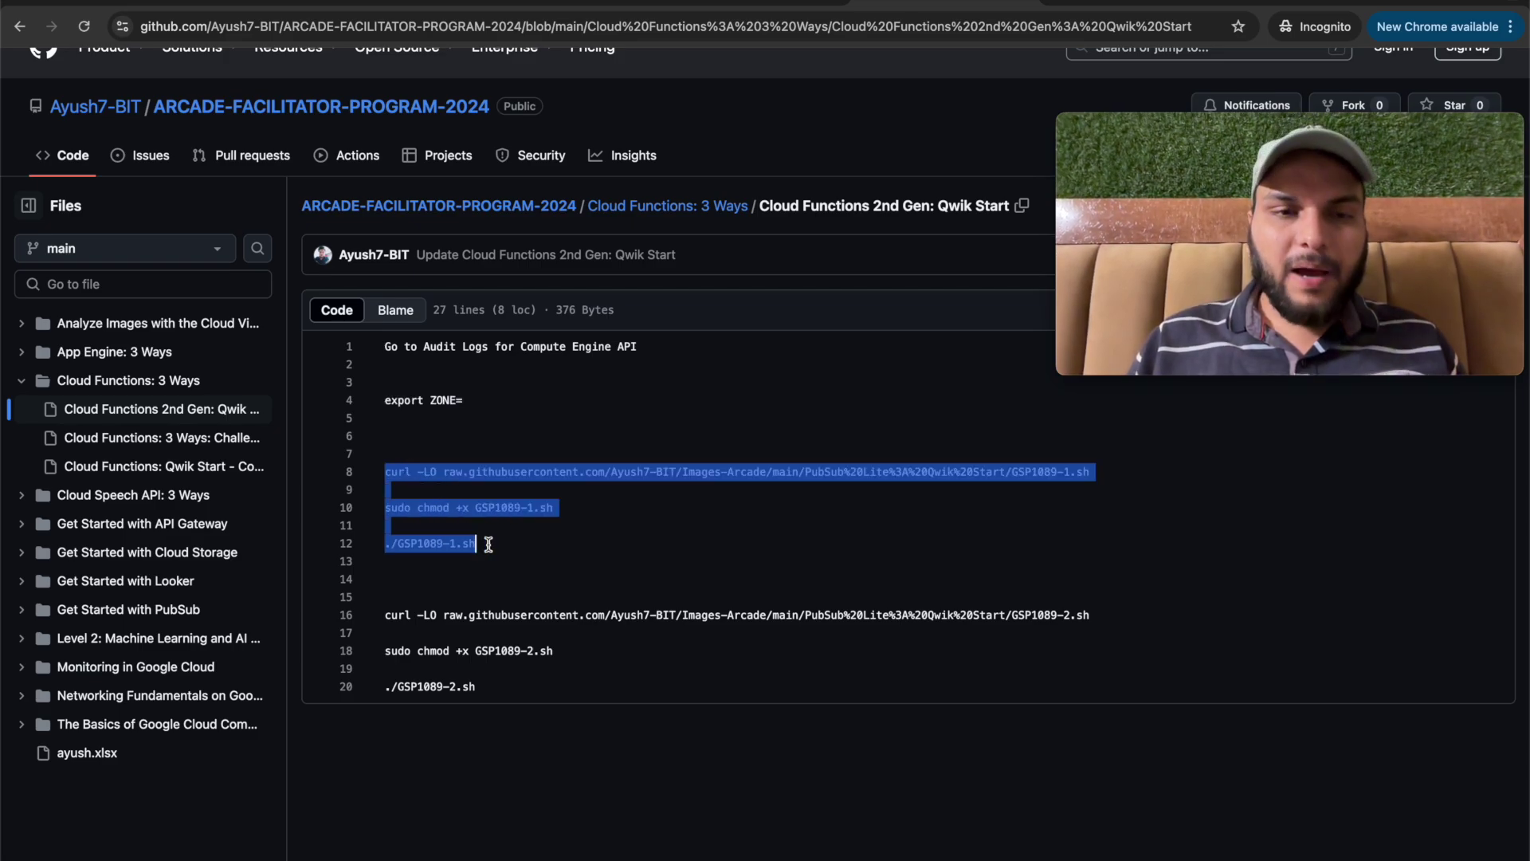
pyautogui.hotkey('ctrl', 'c')
pyautogui.hotkey('ctrl', 'Tab')
pyautogui.hotkey('ctrl', 'v')
pyautogui.press('Return')
pyautogui.click(932, 720)
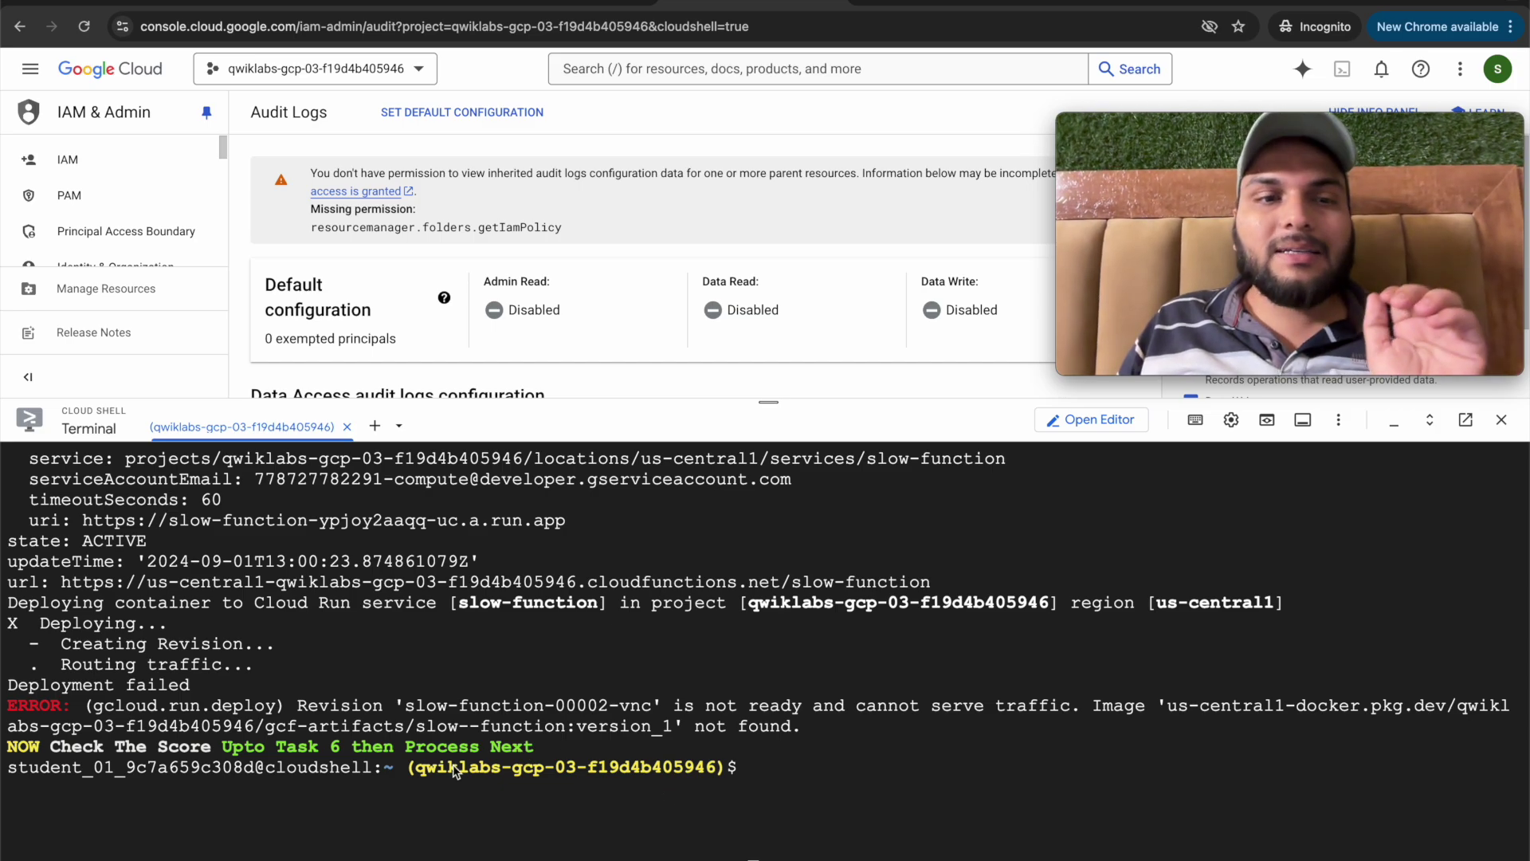
# Check lab progress on the checkpoints through minimum instances, confirming the 80/100 score
pyautogui.click(534, 4)
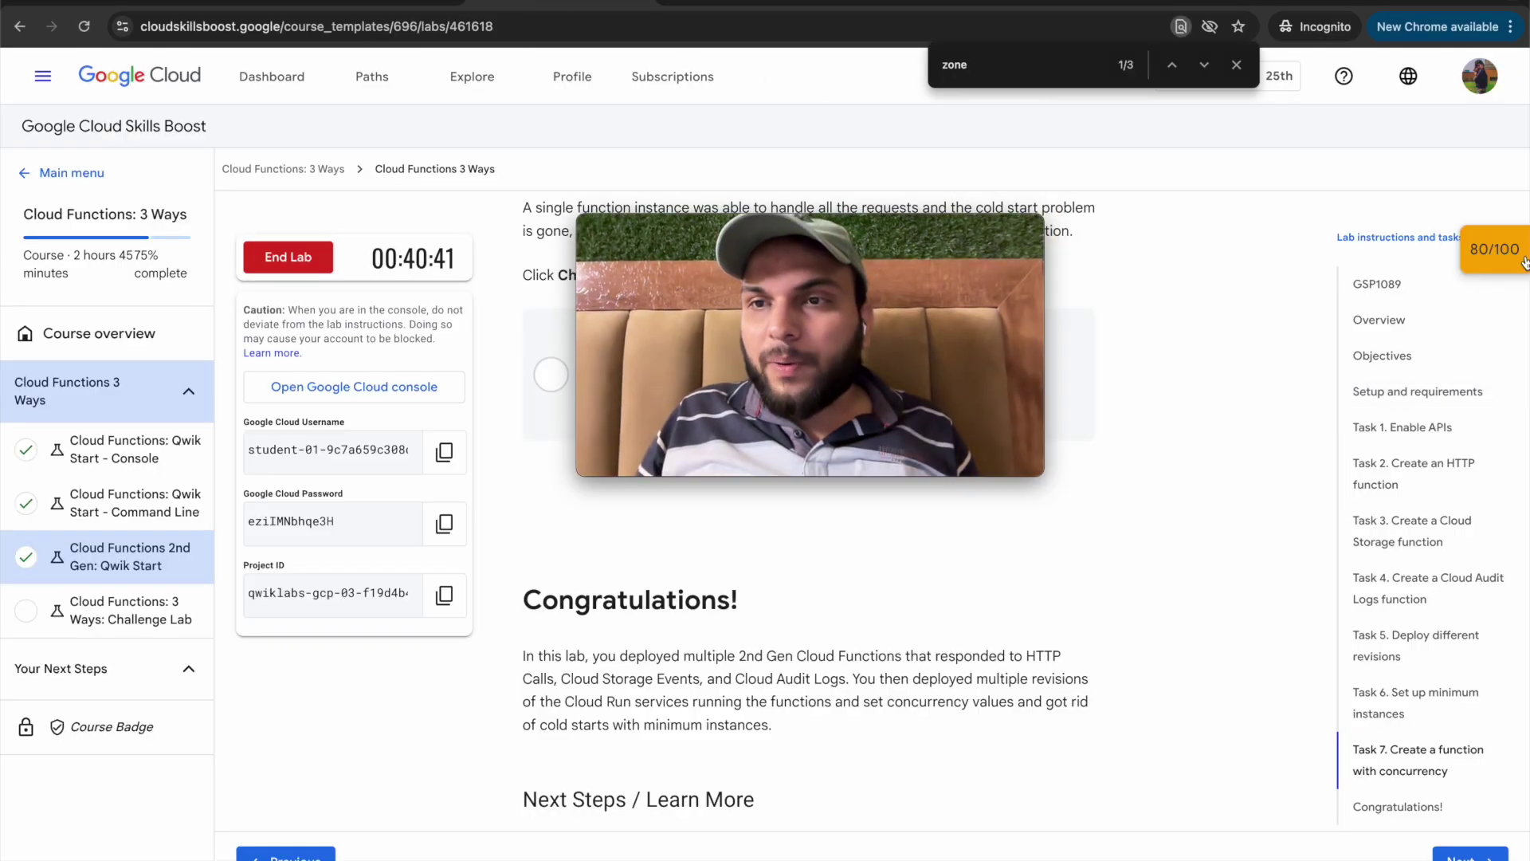
pyautogui.moveTo(1380, 365)
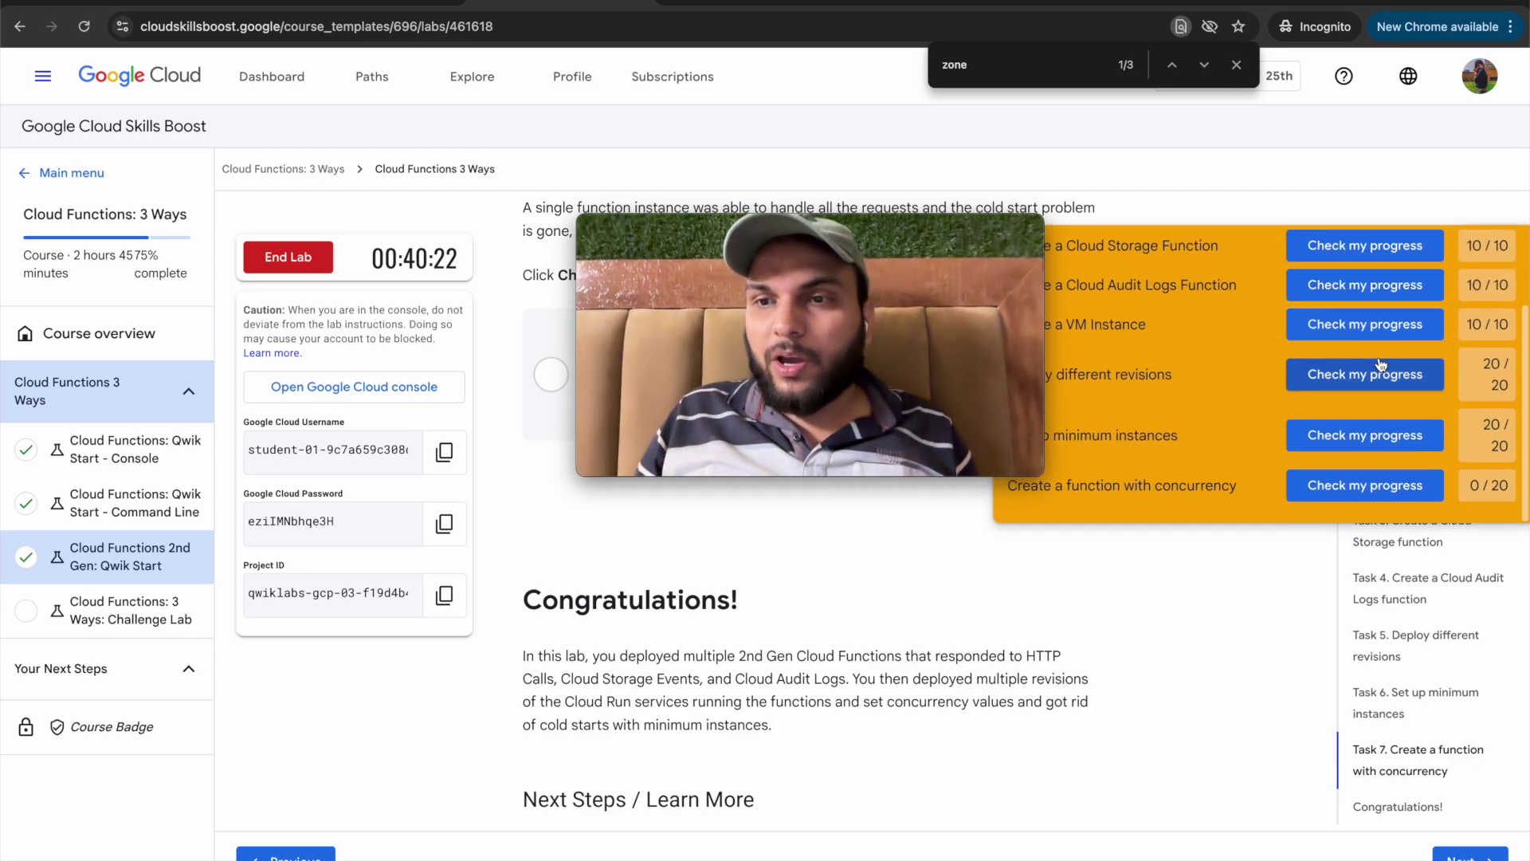
pyautogui.scroll(1, 1414, 403)
pyautogui.scroll(-1, 1386, 446)
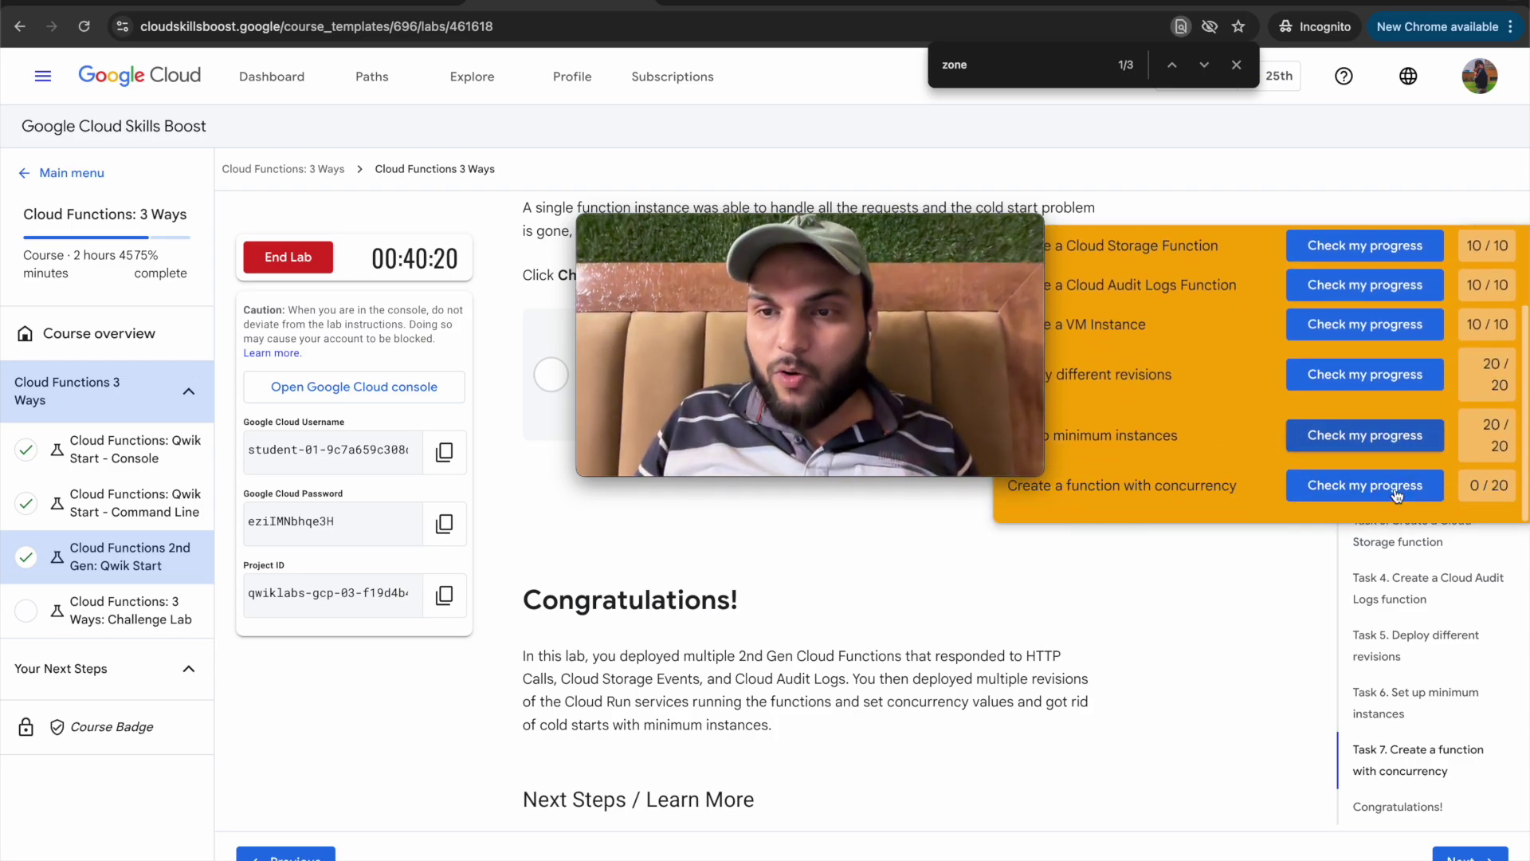
pyautogui.scroll(2, 1402, 375)
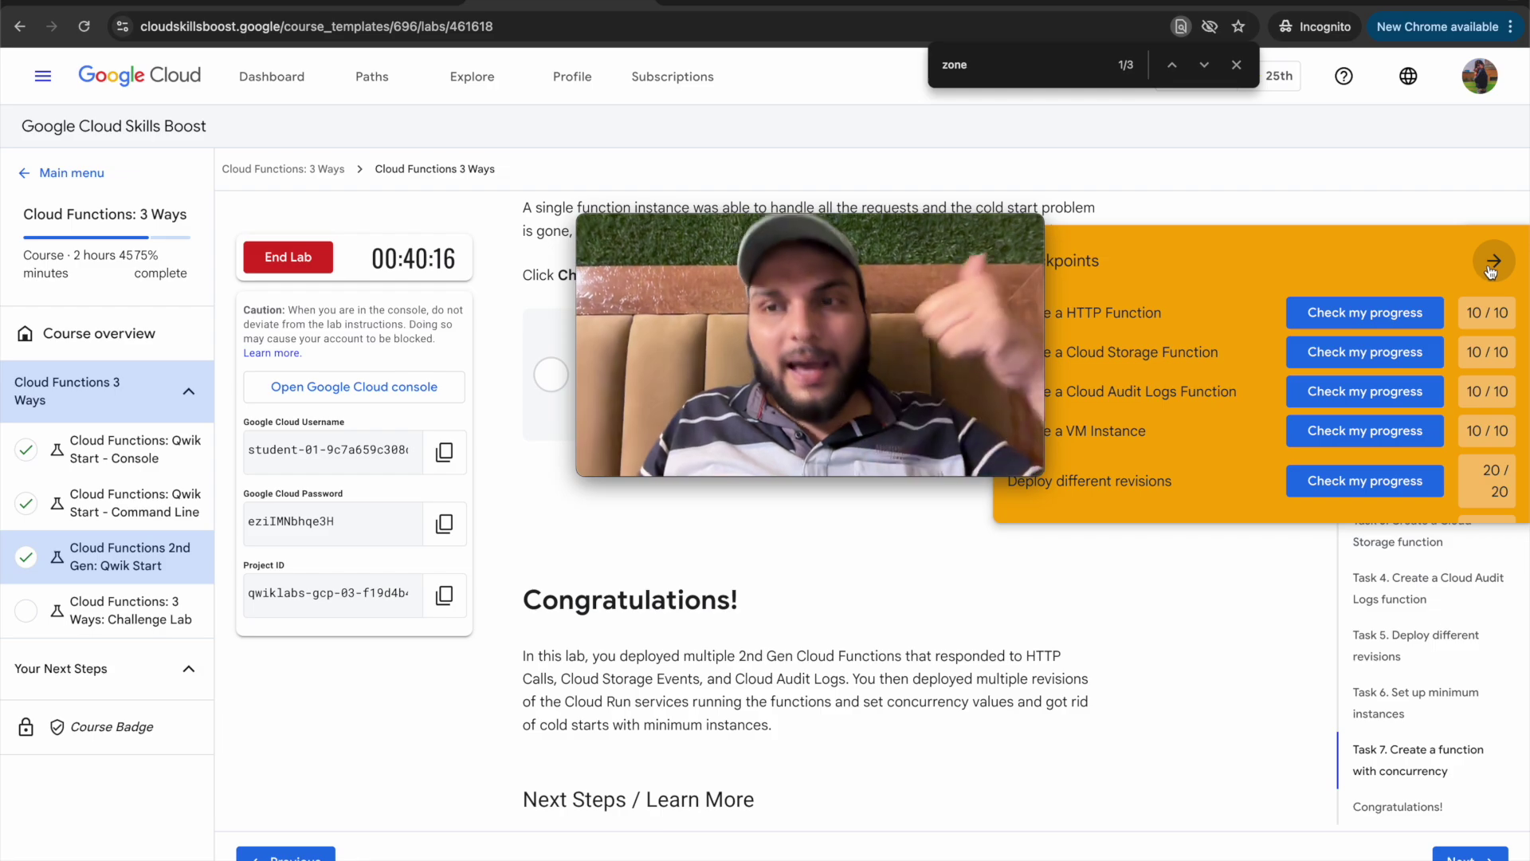
pyautogui.click(1490, 271)
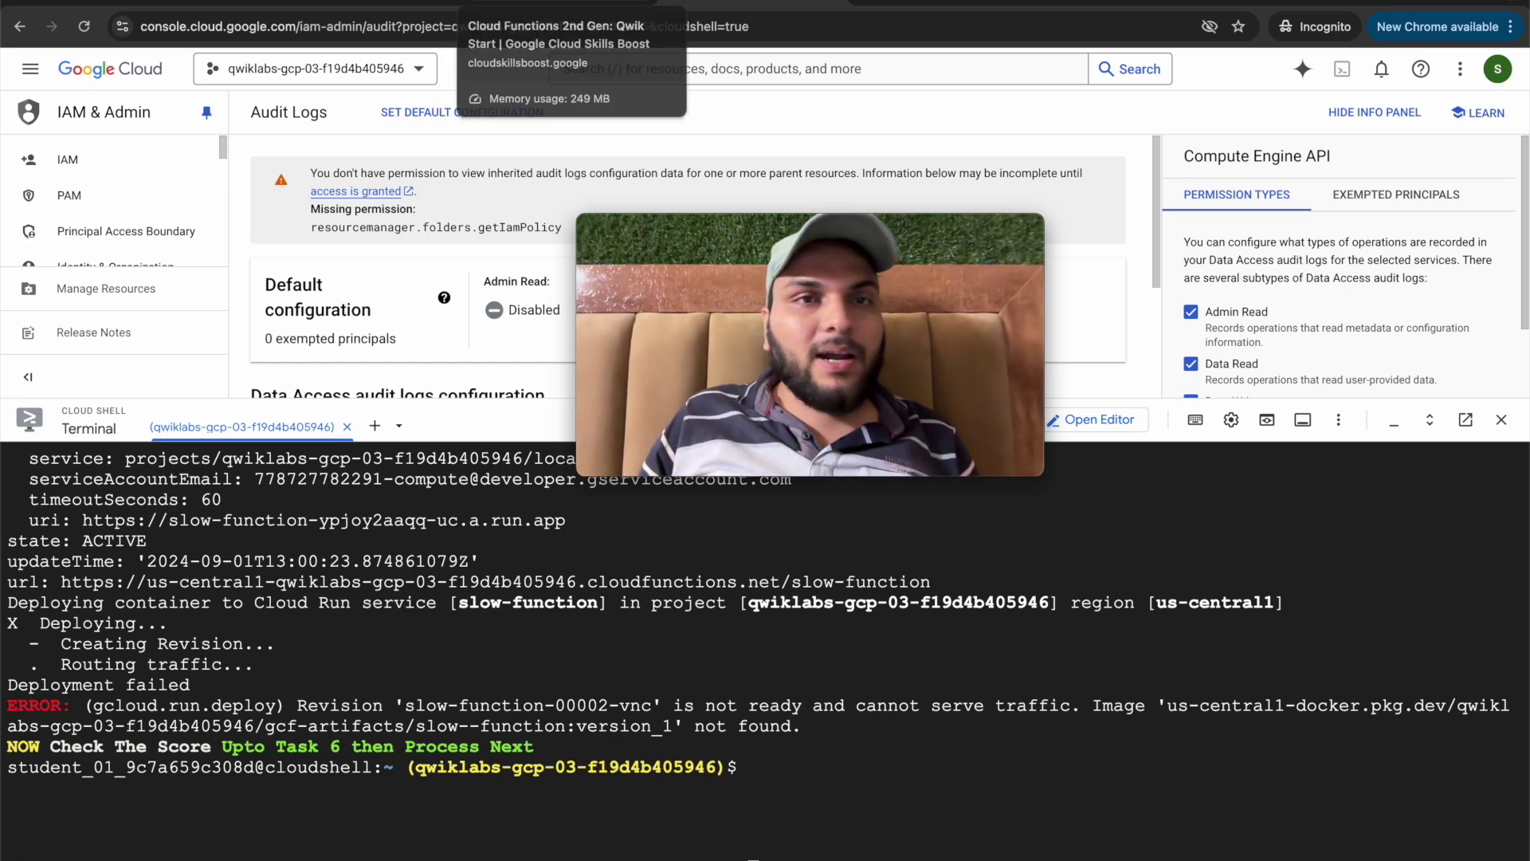
pyautogui.click(470, 7)
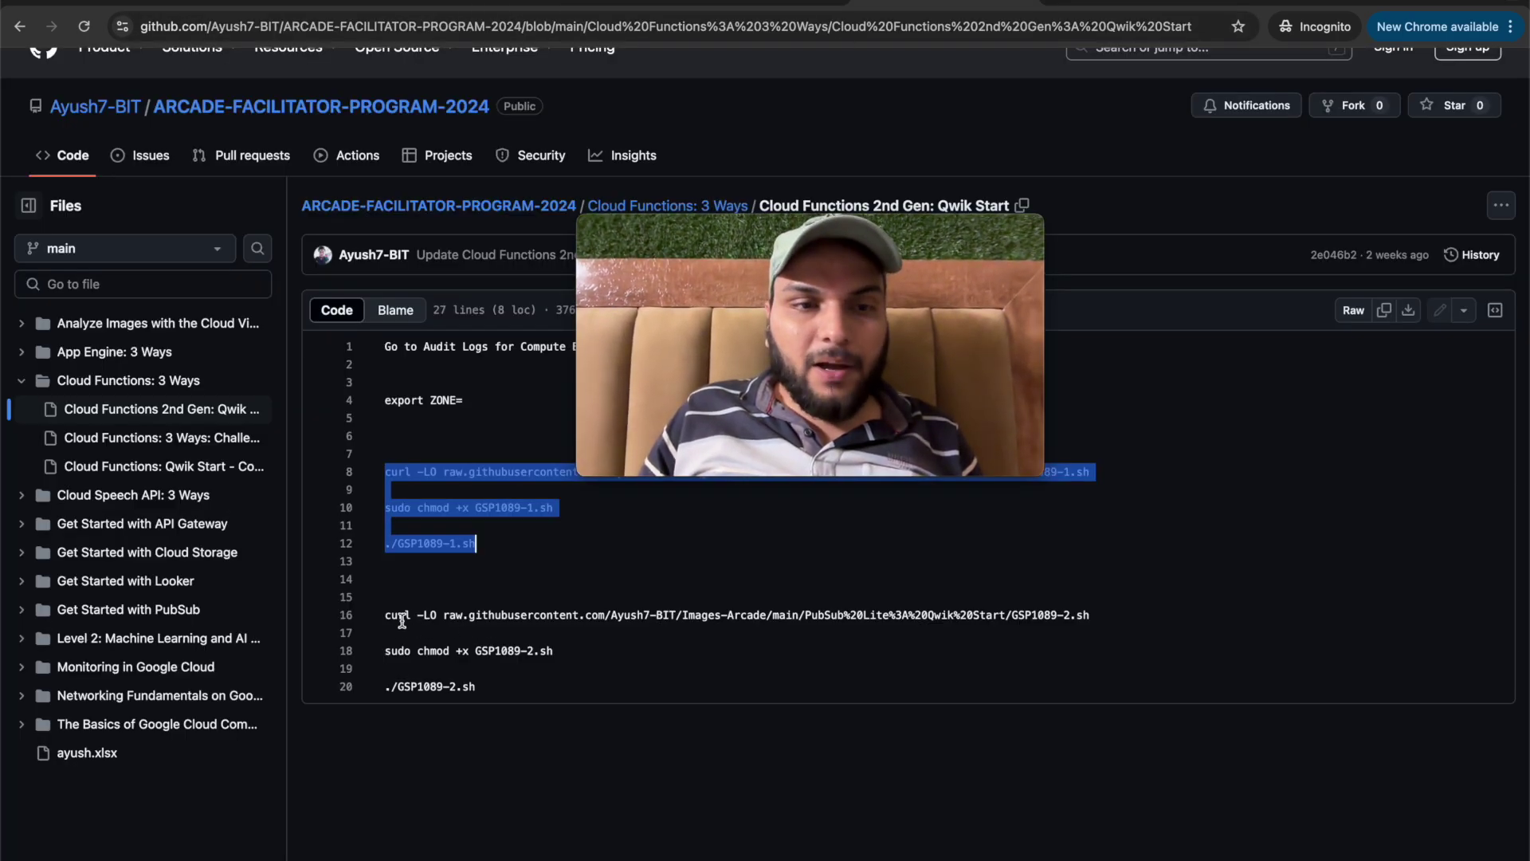
# Run the second GSP1089 script to deploy slow-concurrent-function, then open its failed Cloud Run deploy page
pyautogui.moveTo(386, 616); pyautogui.dragTo(467, 676)
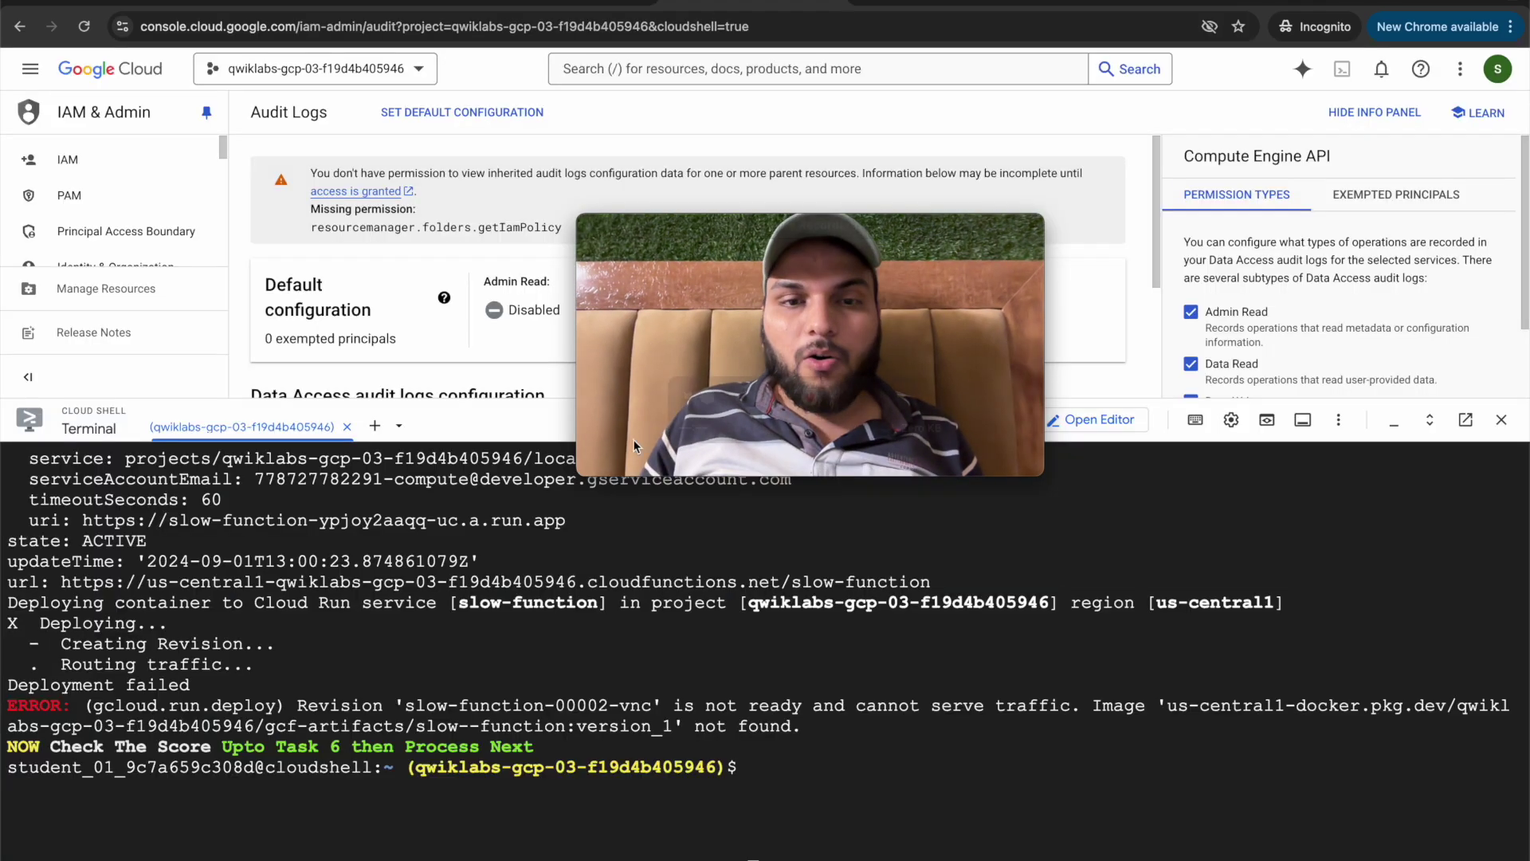
pyautogui.hotkey('ctrl', 'v')
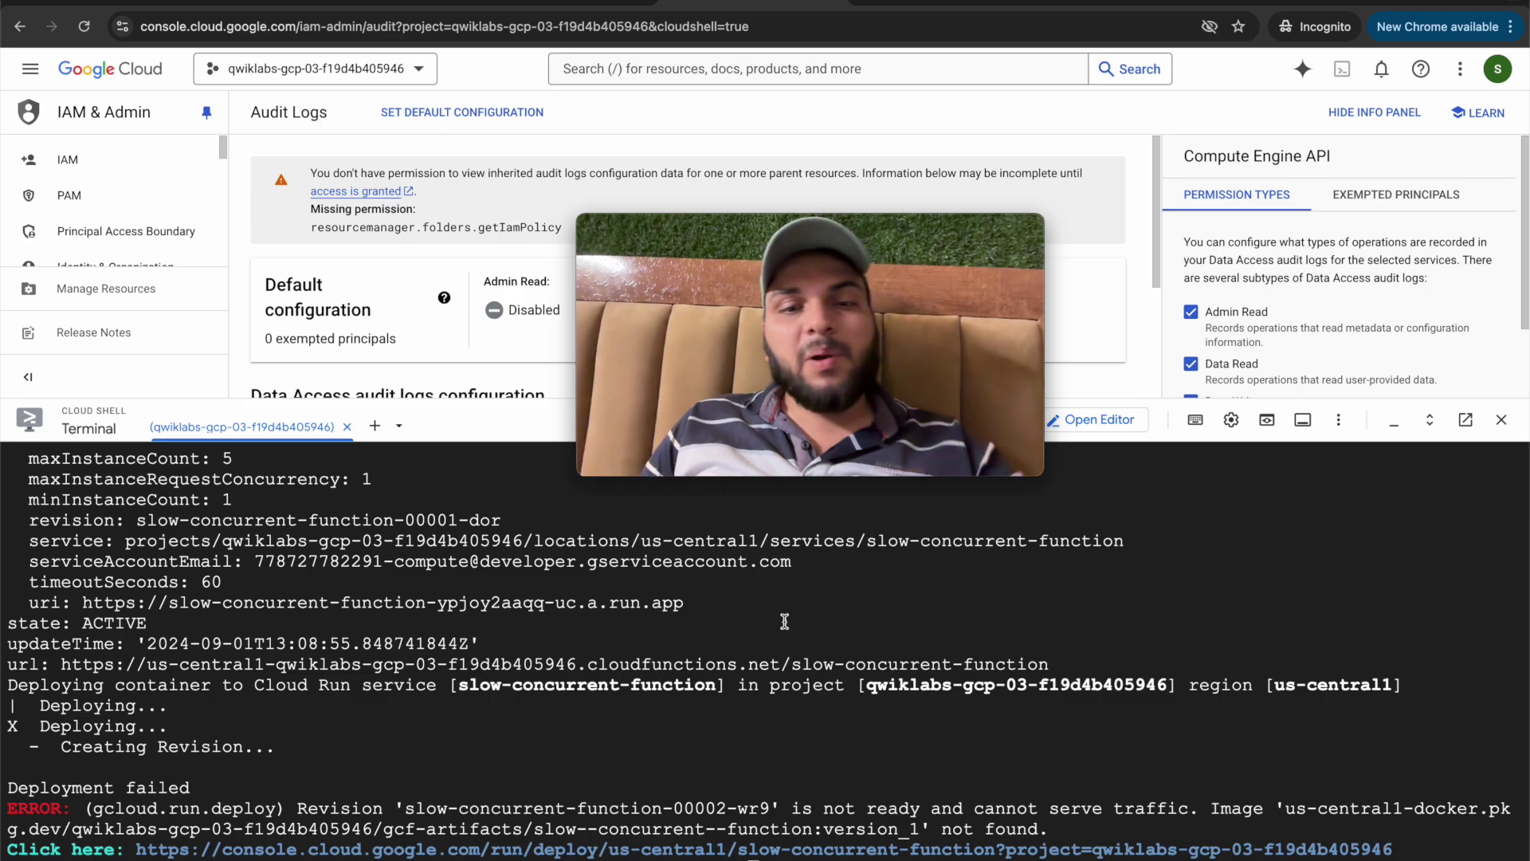
pyautogui.click(697, 850)
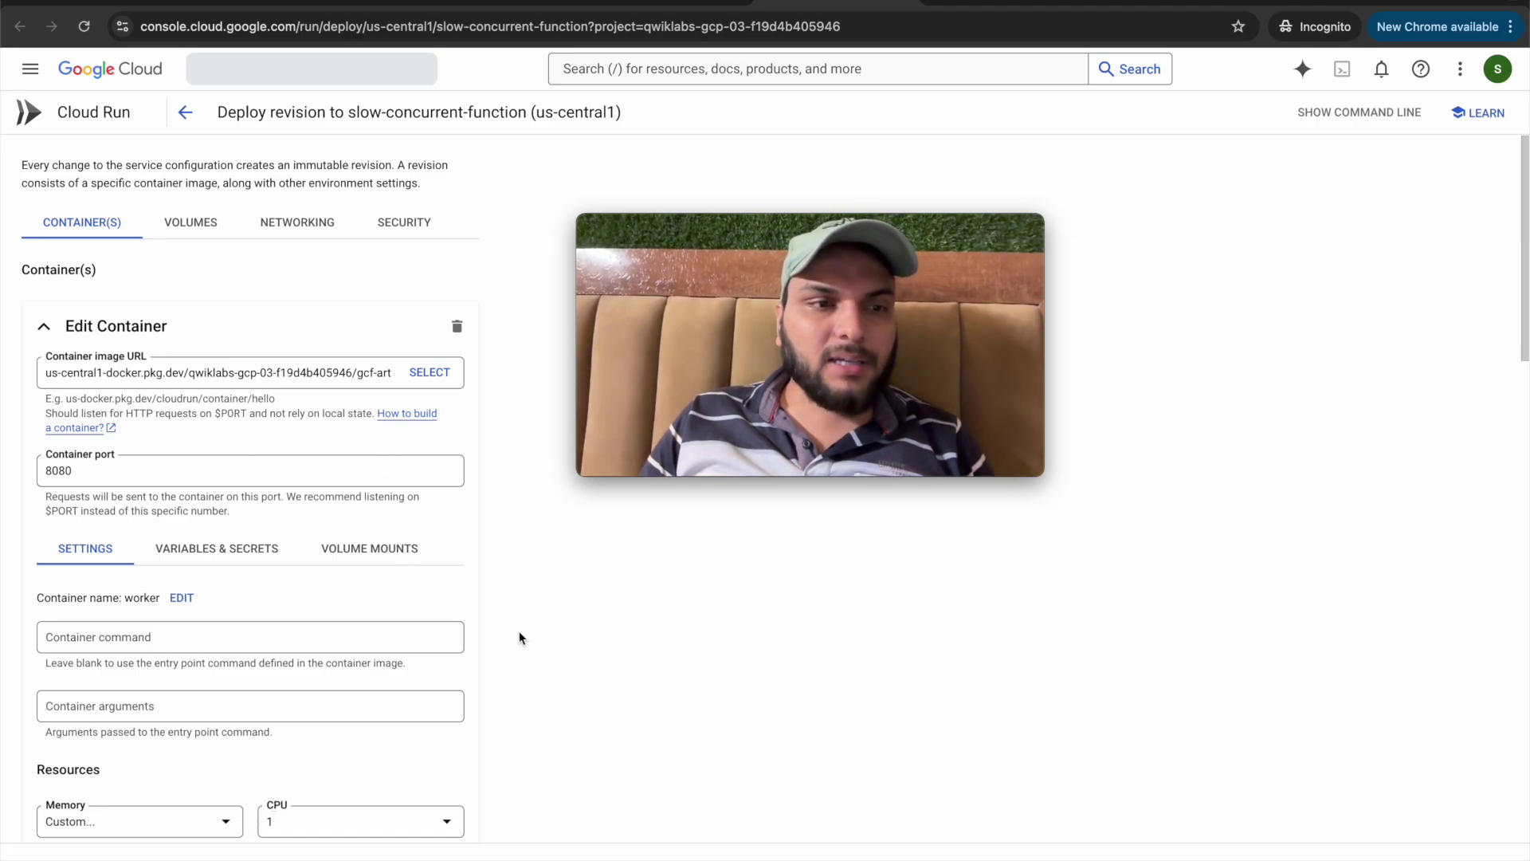
# Scroll through the slow-concurrent-function Deploy revision form
pyautogui.scroll(-1, 528, 595)
pyautogui.scroll(-3, 528, 594)
pyautogui.scroll(-8, 528, 594)
pyautogui.scroll(-7, 528, 594)
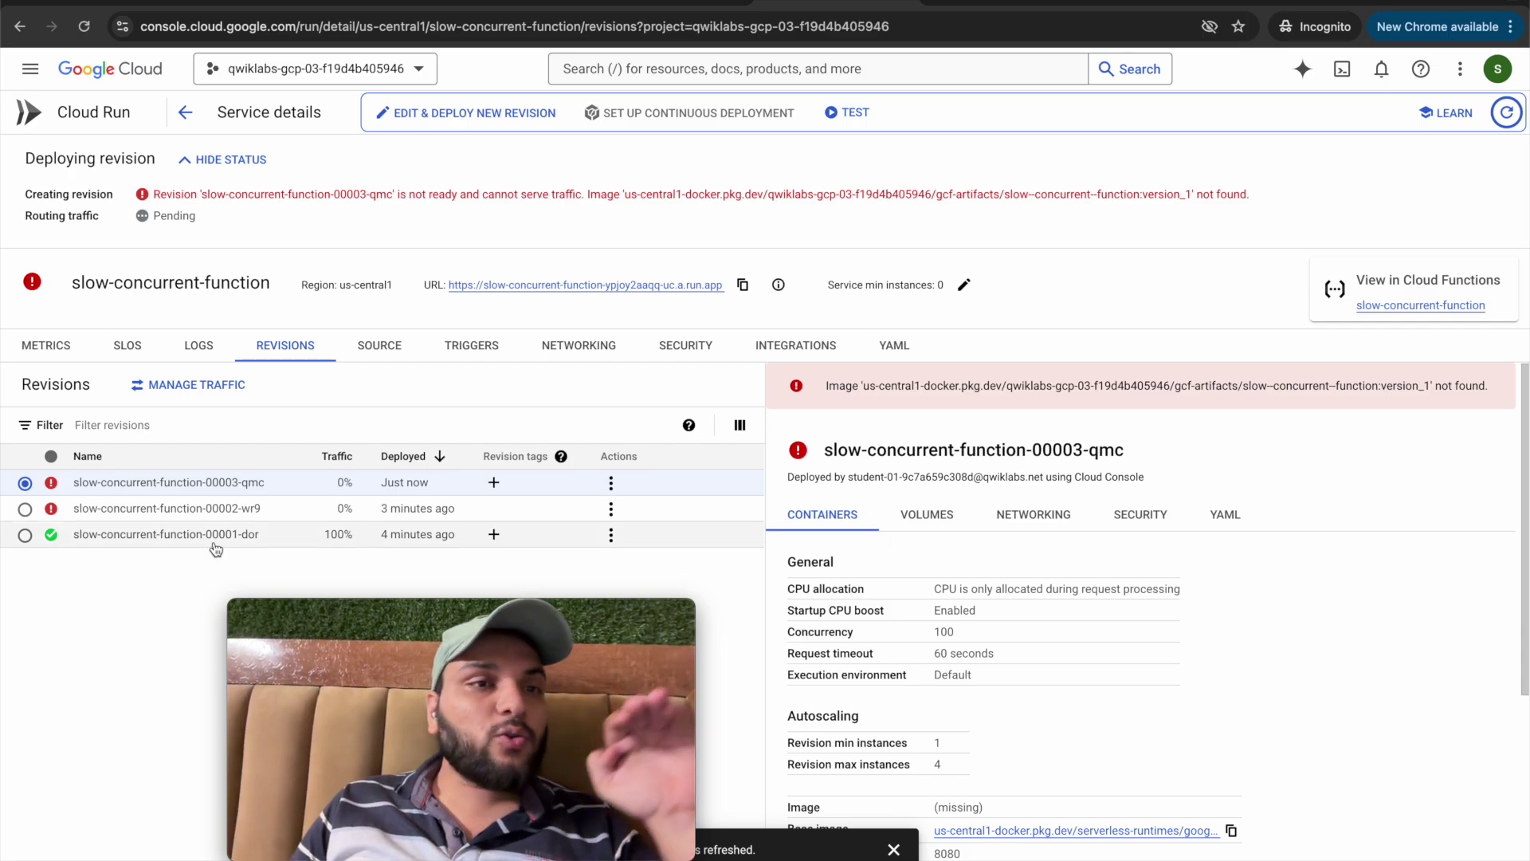
# Check progress on the Task 7 concurrency checkpoint to bring the score to 100/100
pyautogui.click(516, 9)
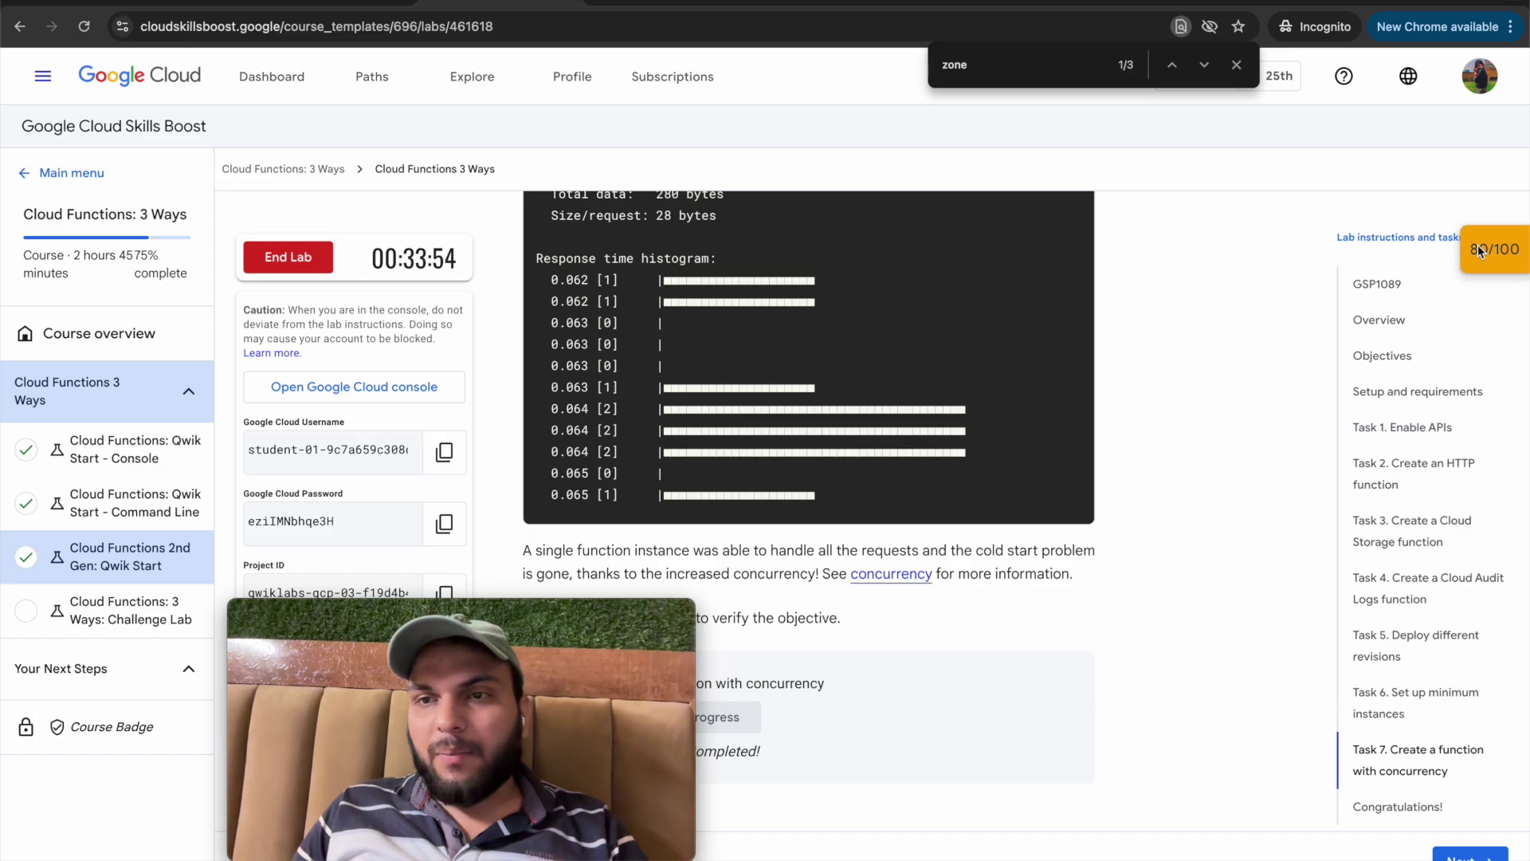
pyautogui.click(1341, 485)
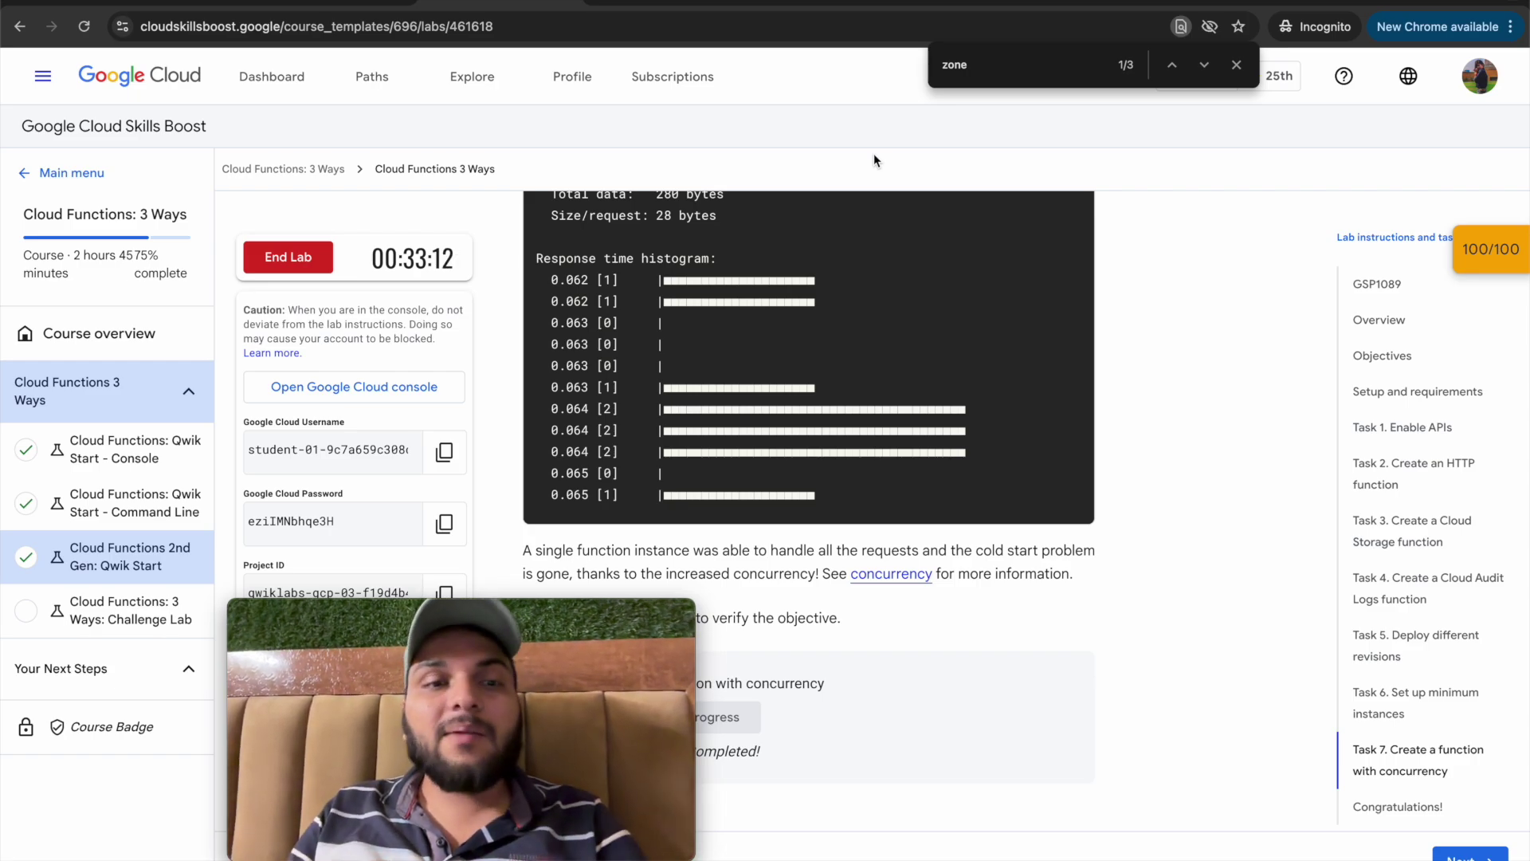
pyautogui.press('Escape')
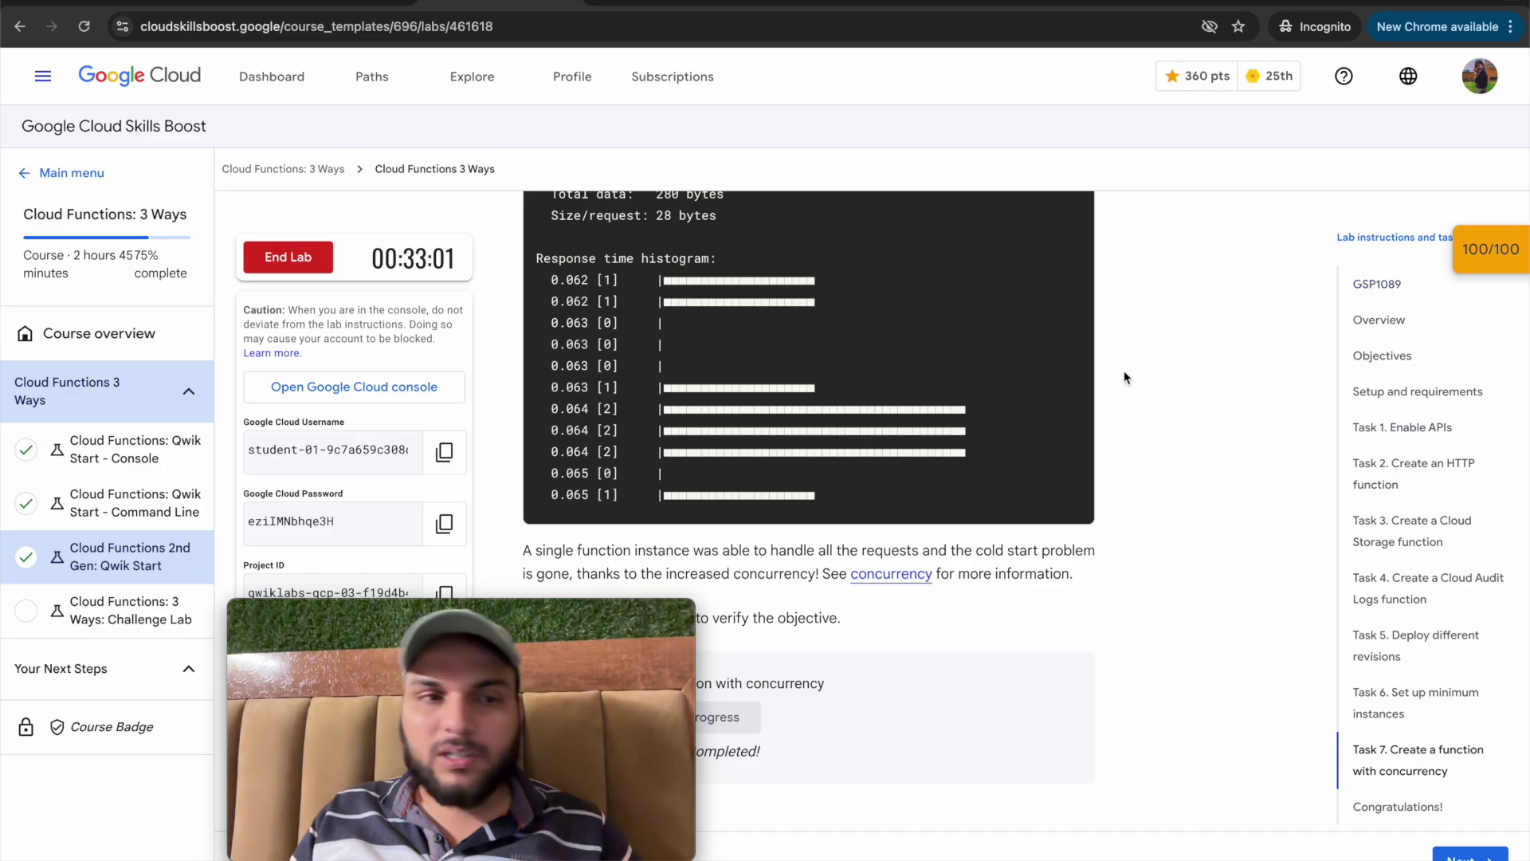
# Start the Cloud Functions: 3 Ways Challenge Lab, open its GitHub script, and copy the password
pyautogui.click(120, 610)
pyautogui.click(300, 274)
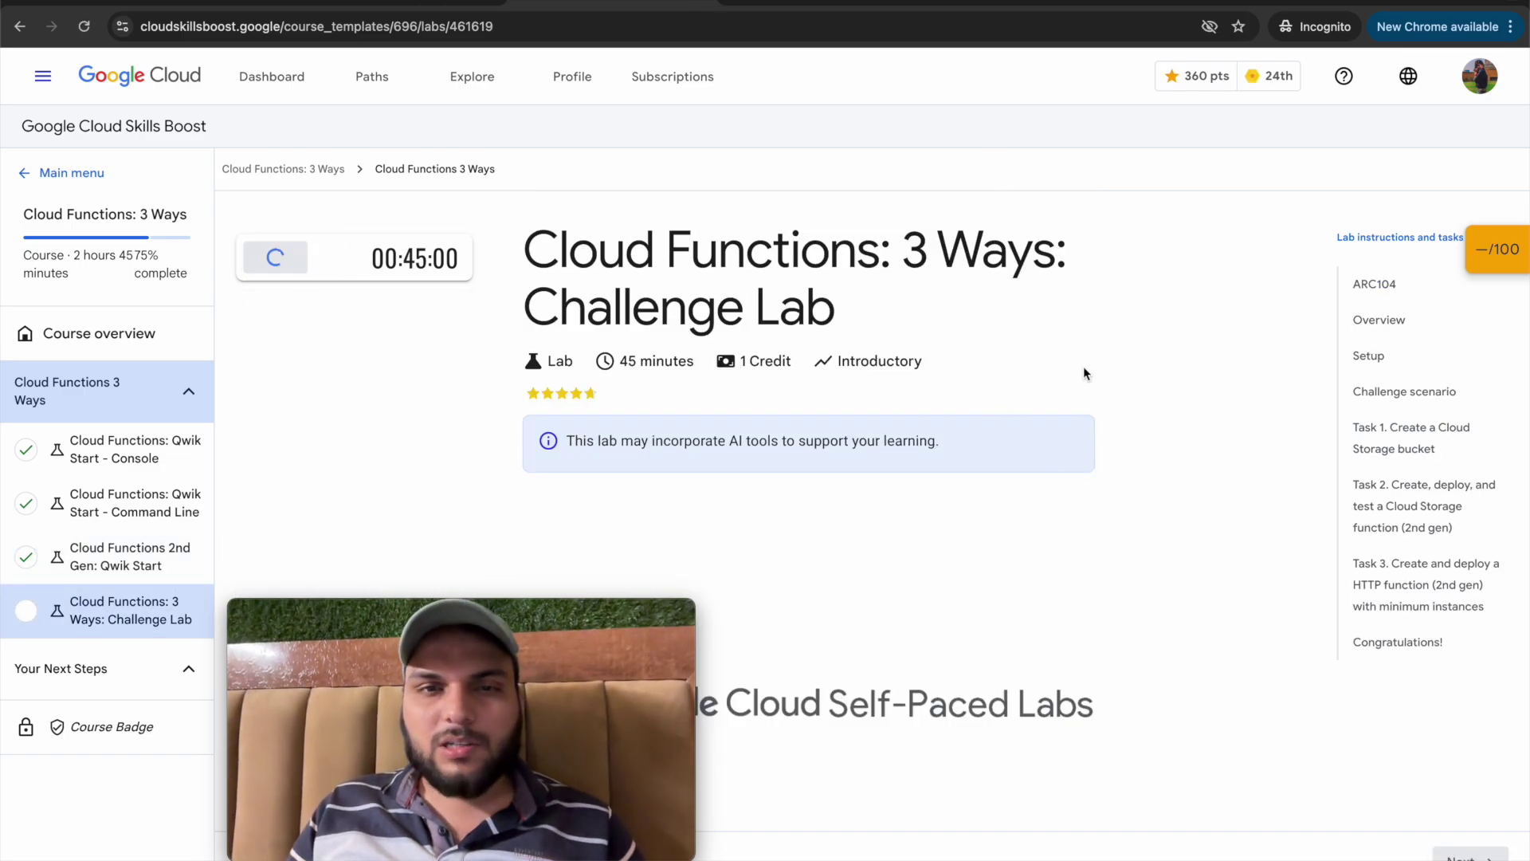
pyautogui.hotkey('ctrl', 'Tab')
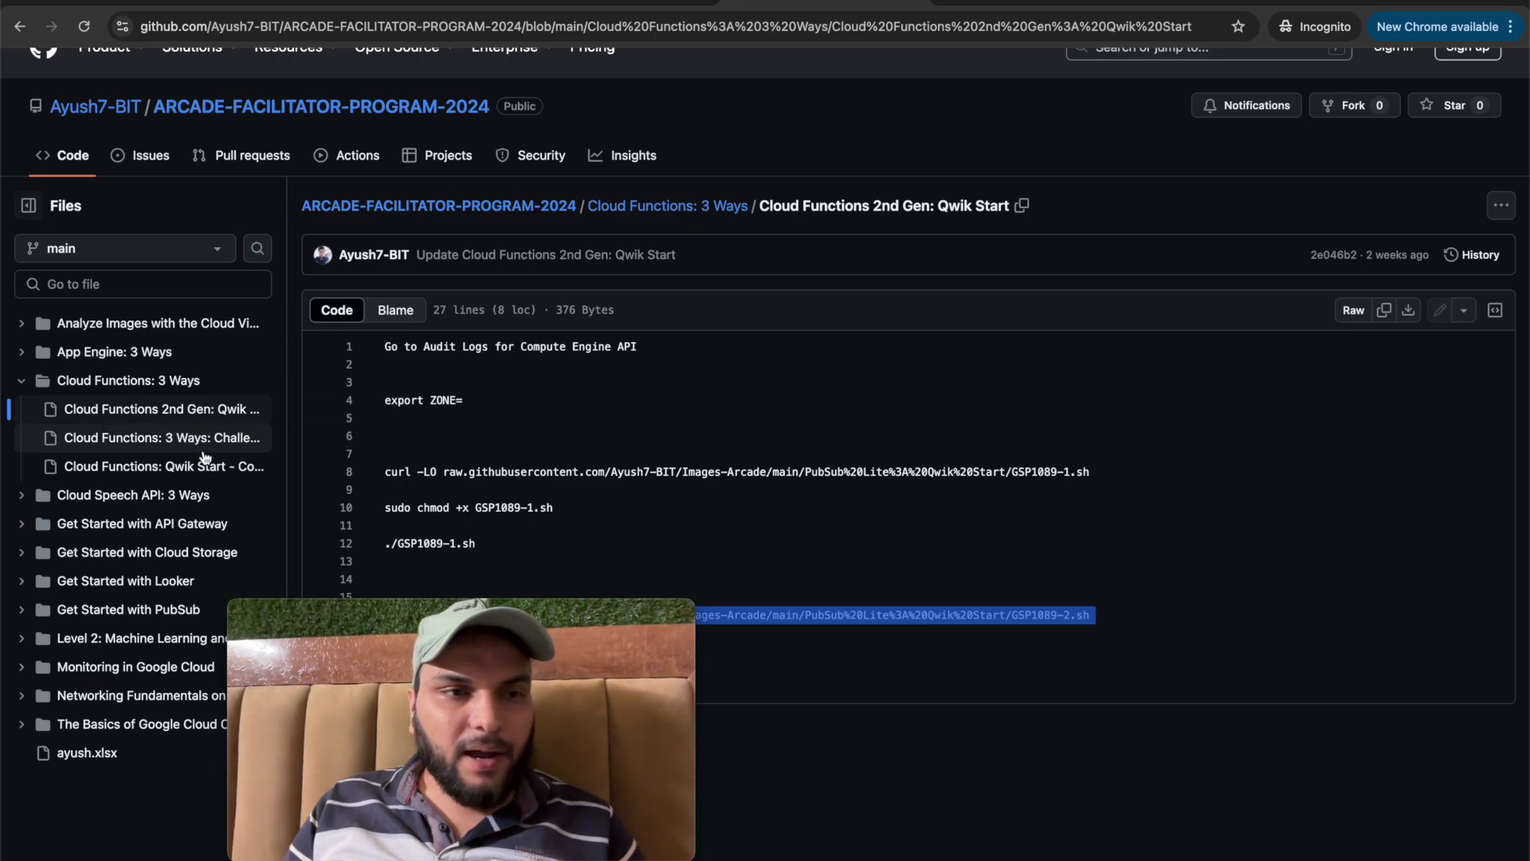
pyautogui.click(189, 438)
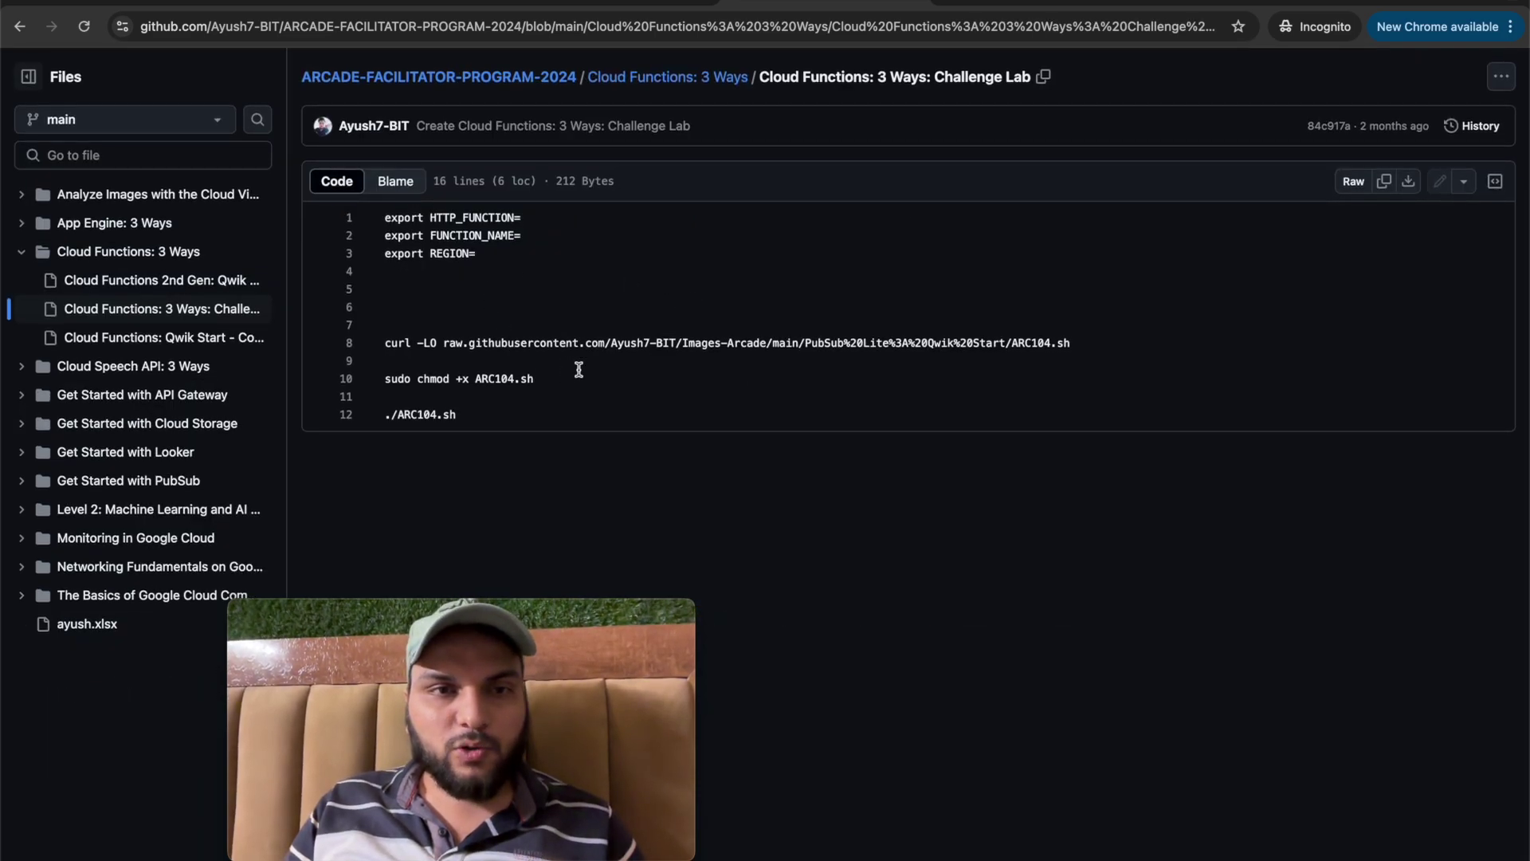
pyautogui.hotkey('ctrl', 'shift', 'Tab')
pyautogui.click(444, 523)
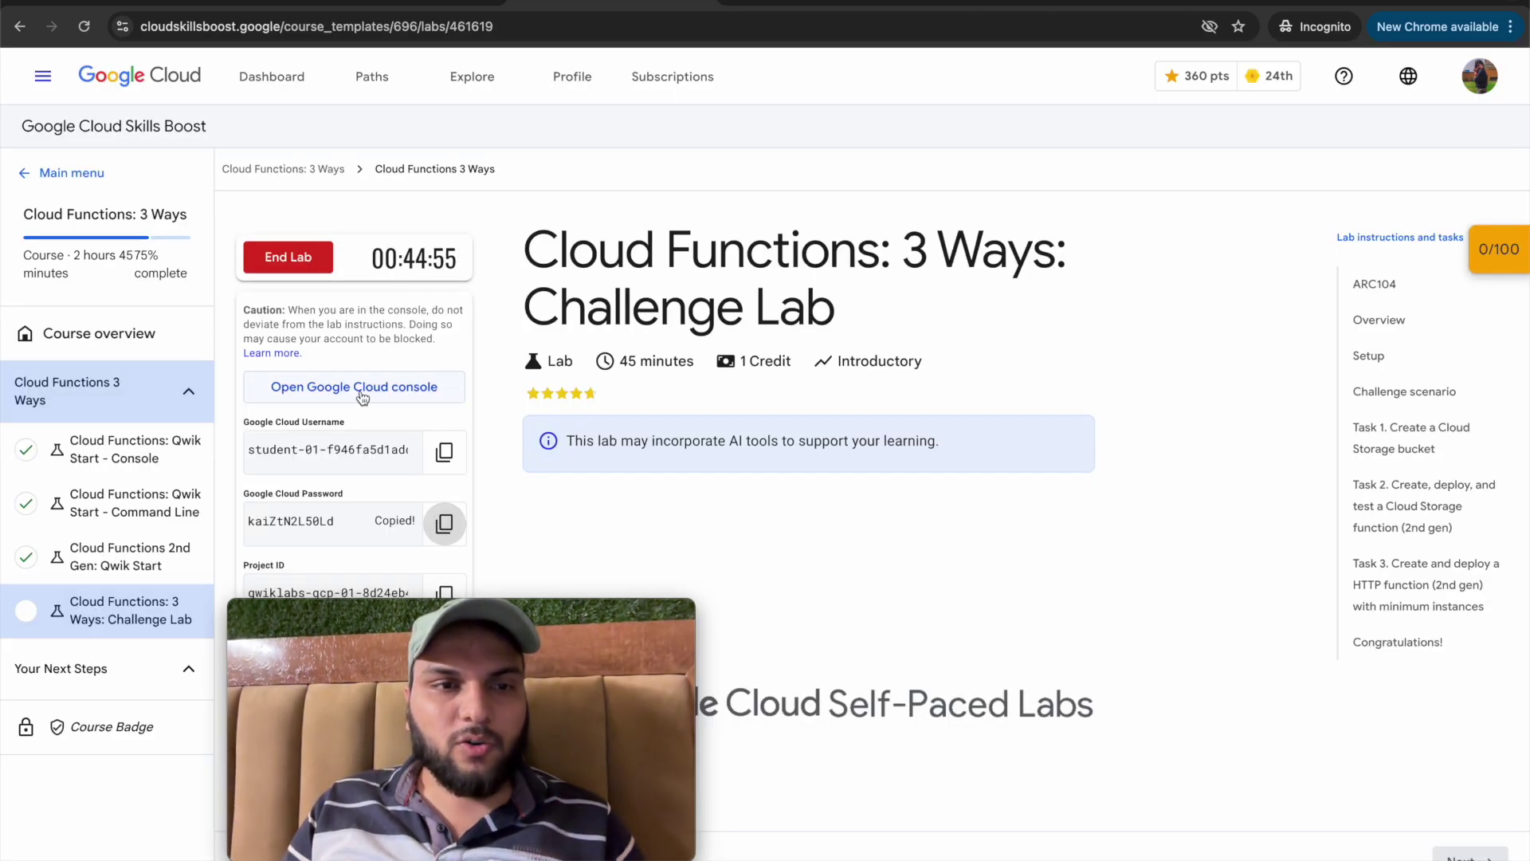
# Open the challenge lab's console with Cloud Shell and grab the export lines from the ARC104 script
pyautogui.click(364, 398)
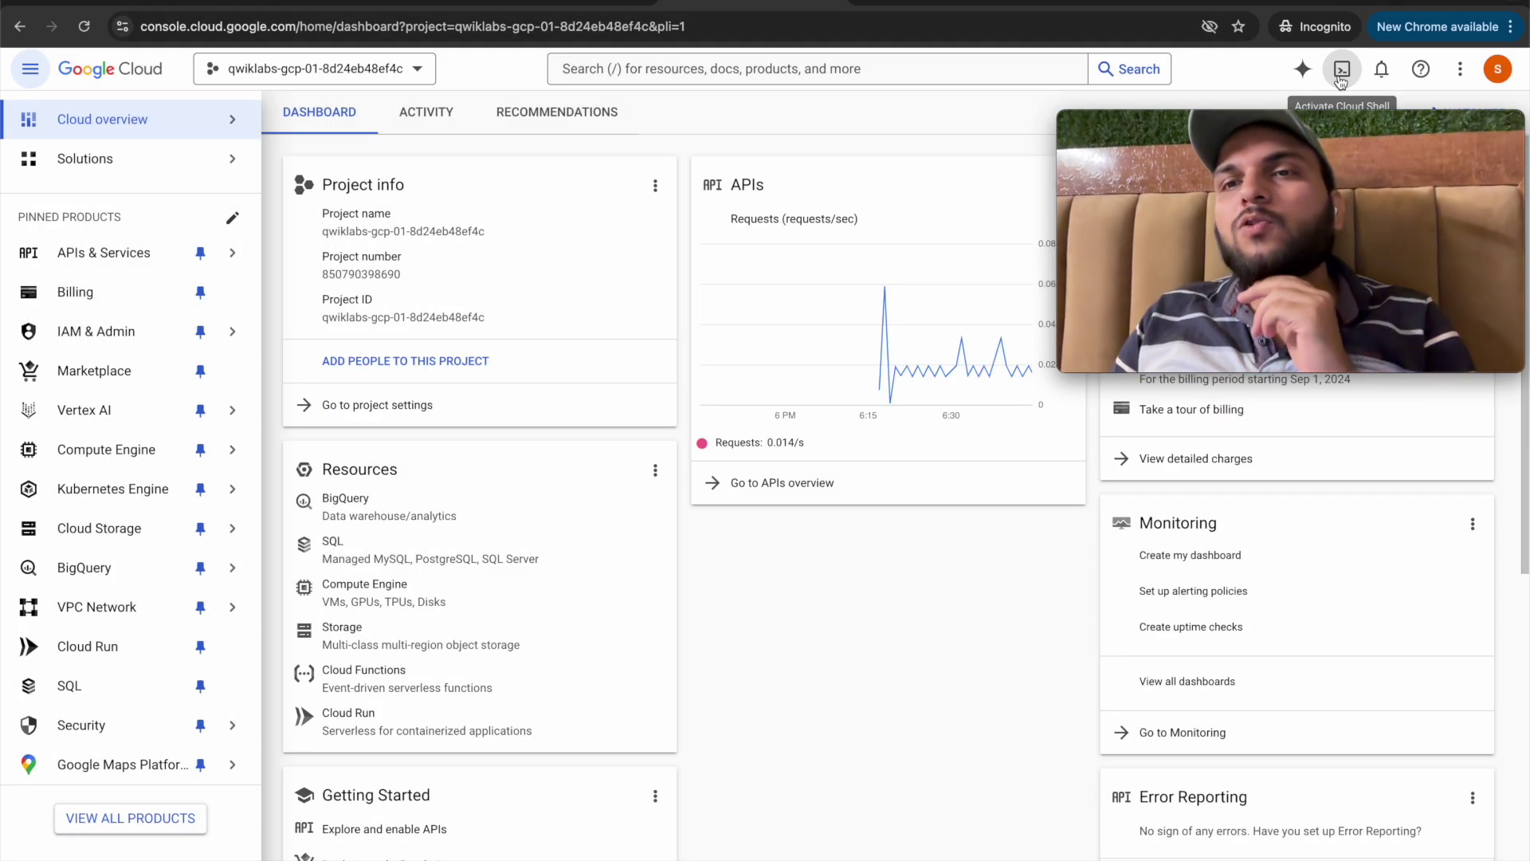
pyautogui.click(1342, 68)
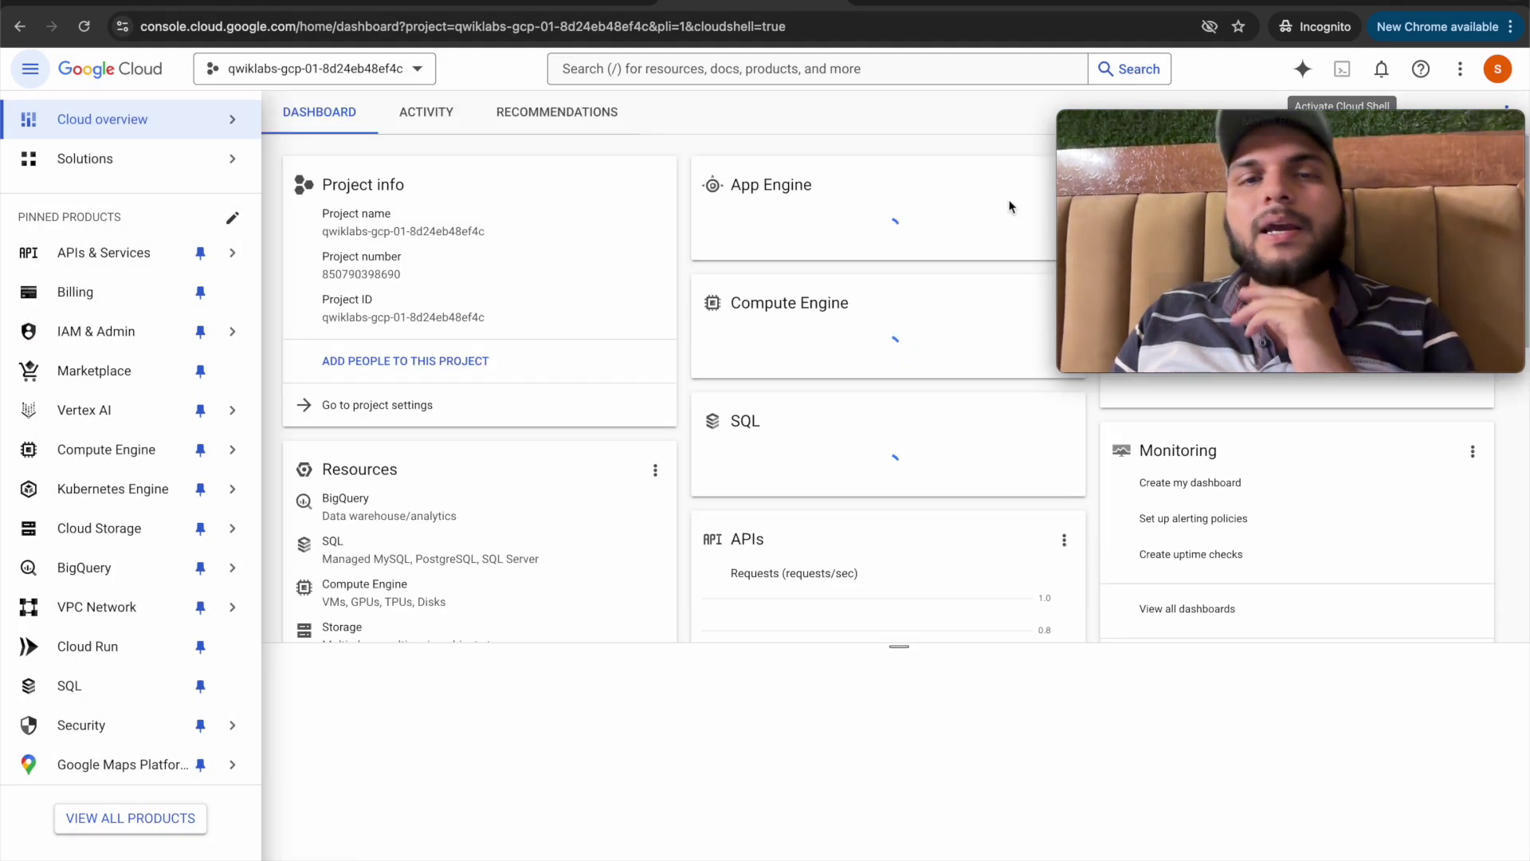
pyautogui.hotkey('ctrl', 'shift', 'Tab')
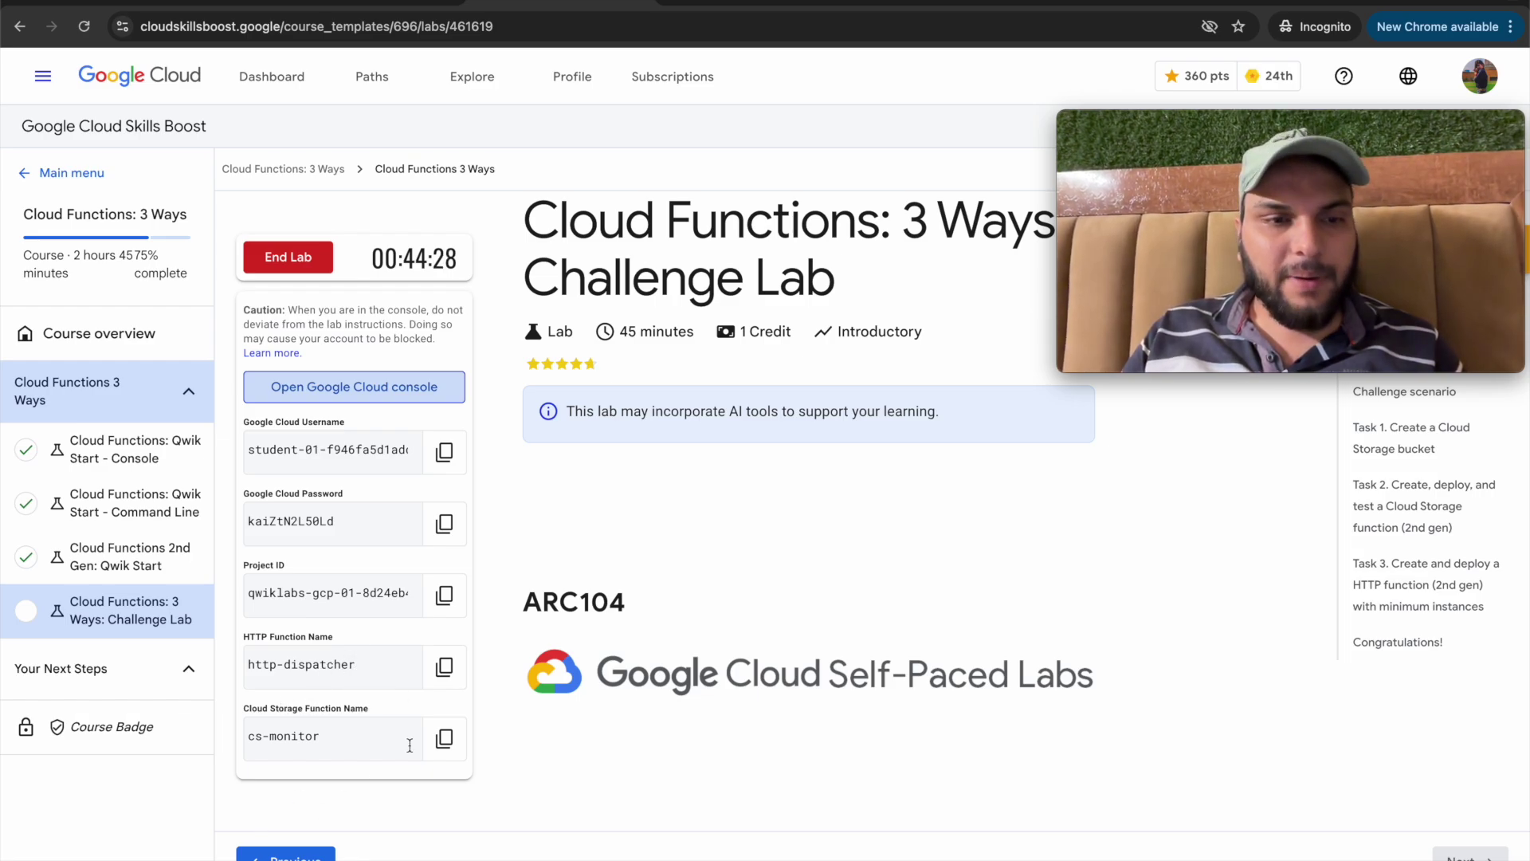
pyautogui.hotkey('ctrl', 'Tab')
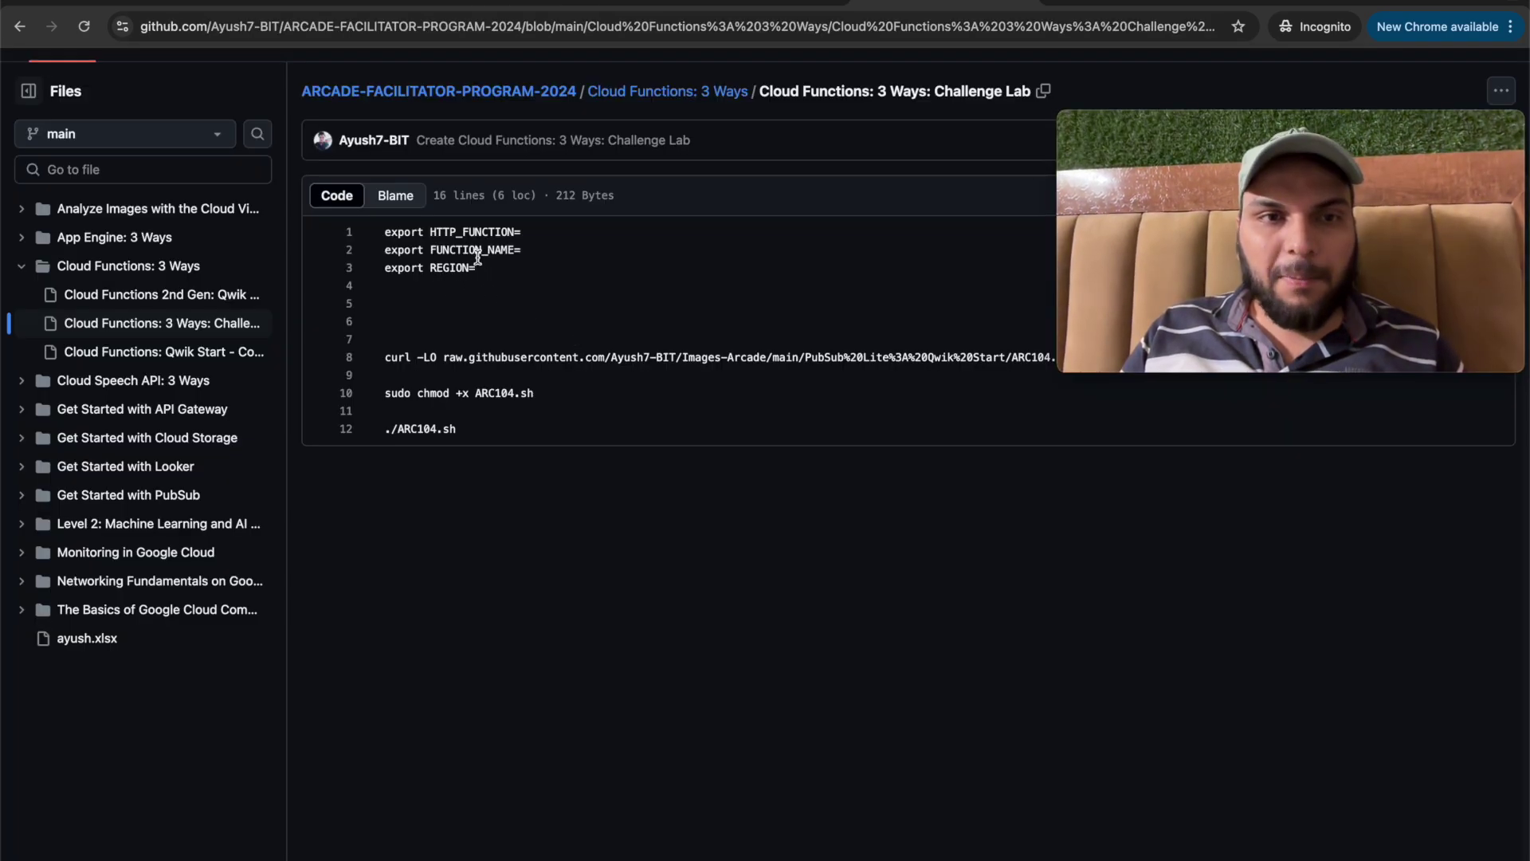
pyautogui.moveTo(481, 274); pyautogui.dragTo(369, 235)
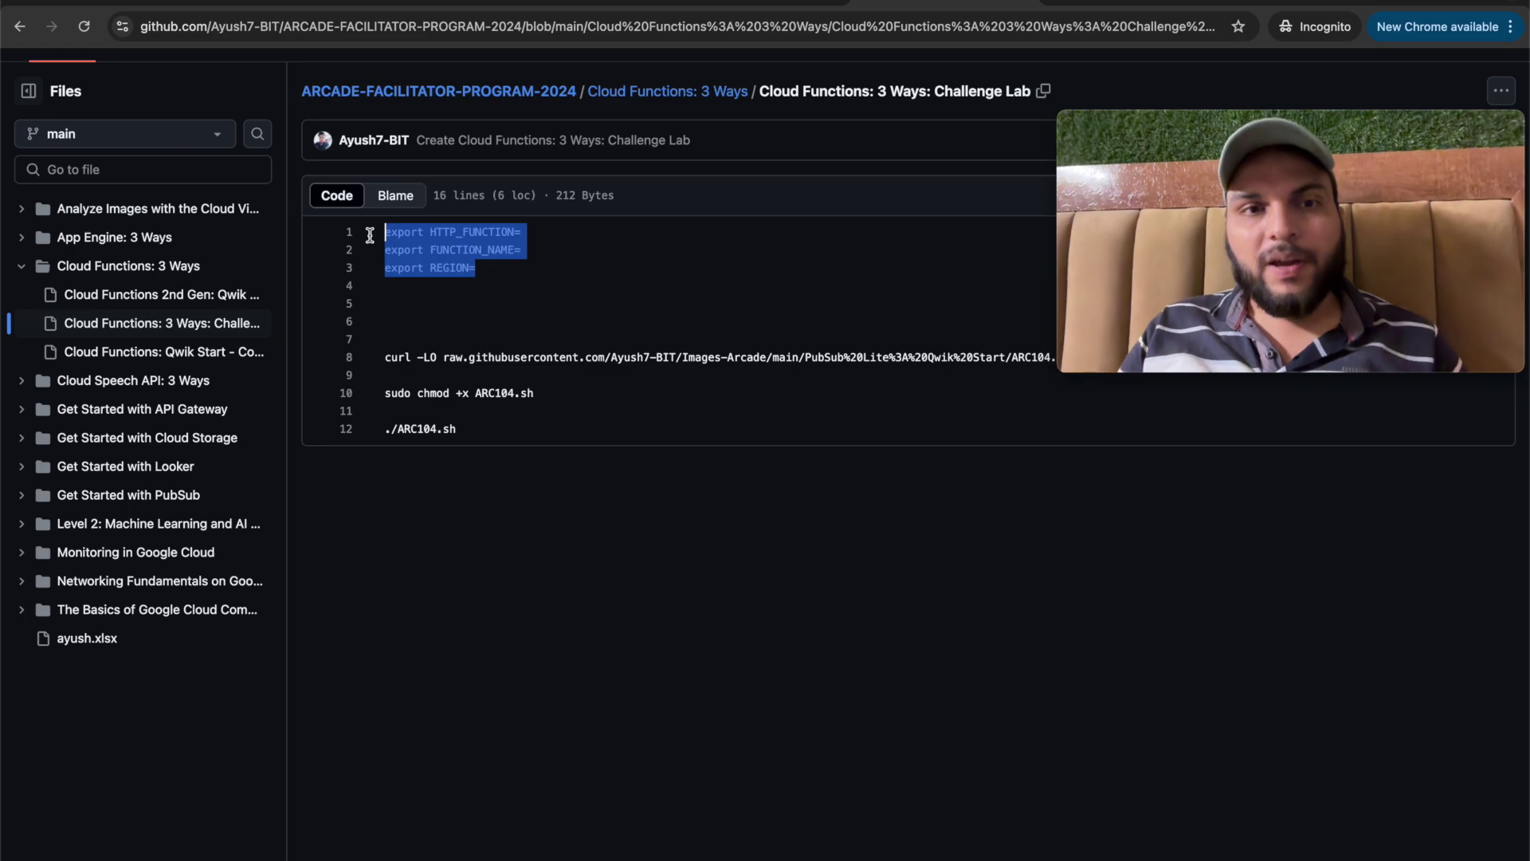
pyautogui.click(568, 287)
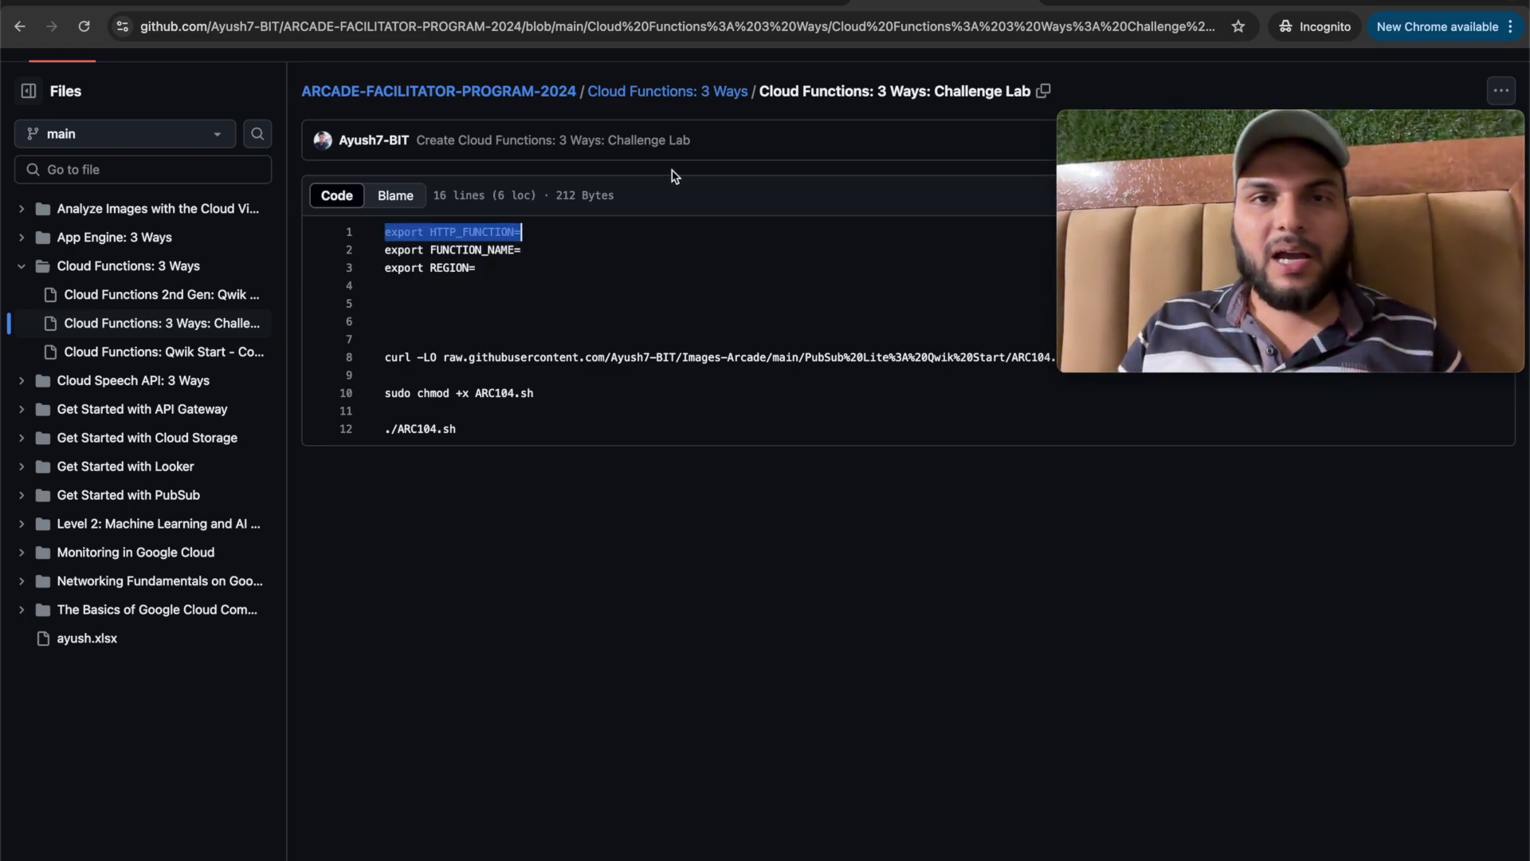
pyautogui.click(761, 6)
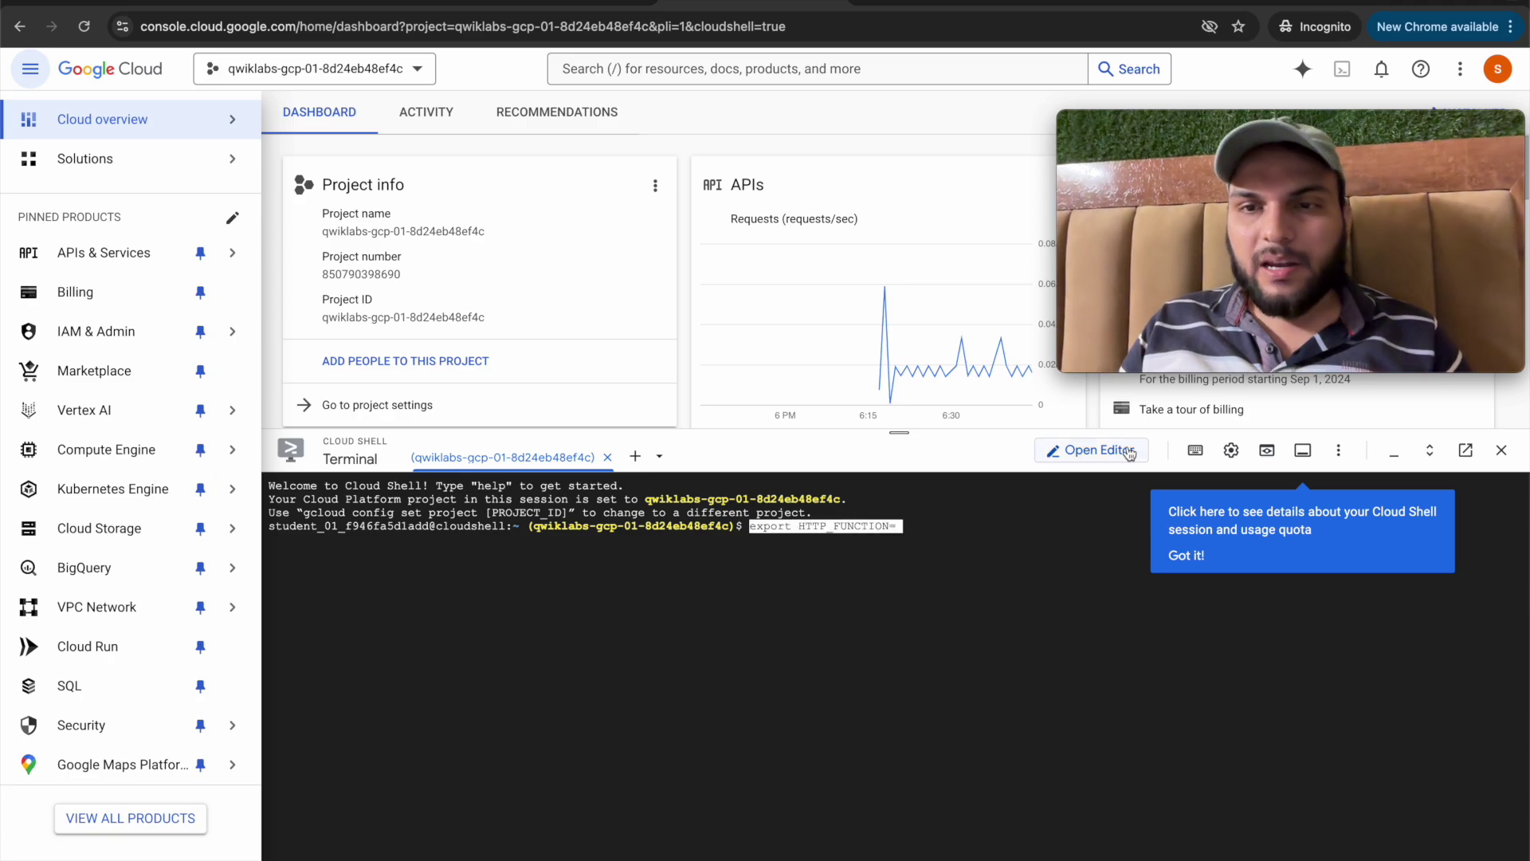
# Export HTTP_FUNCTION as http-dispatcher in Cloud Shell and select ARC104 lines 8–12
pyautogui.click(597, 4)
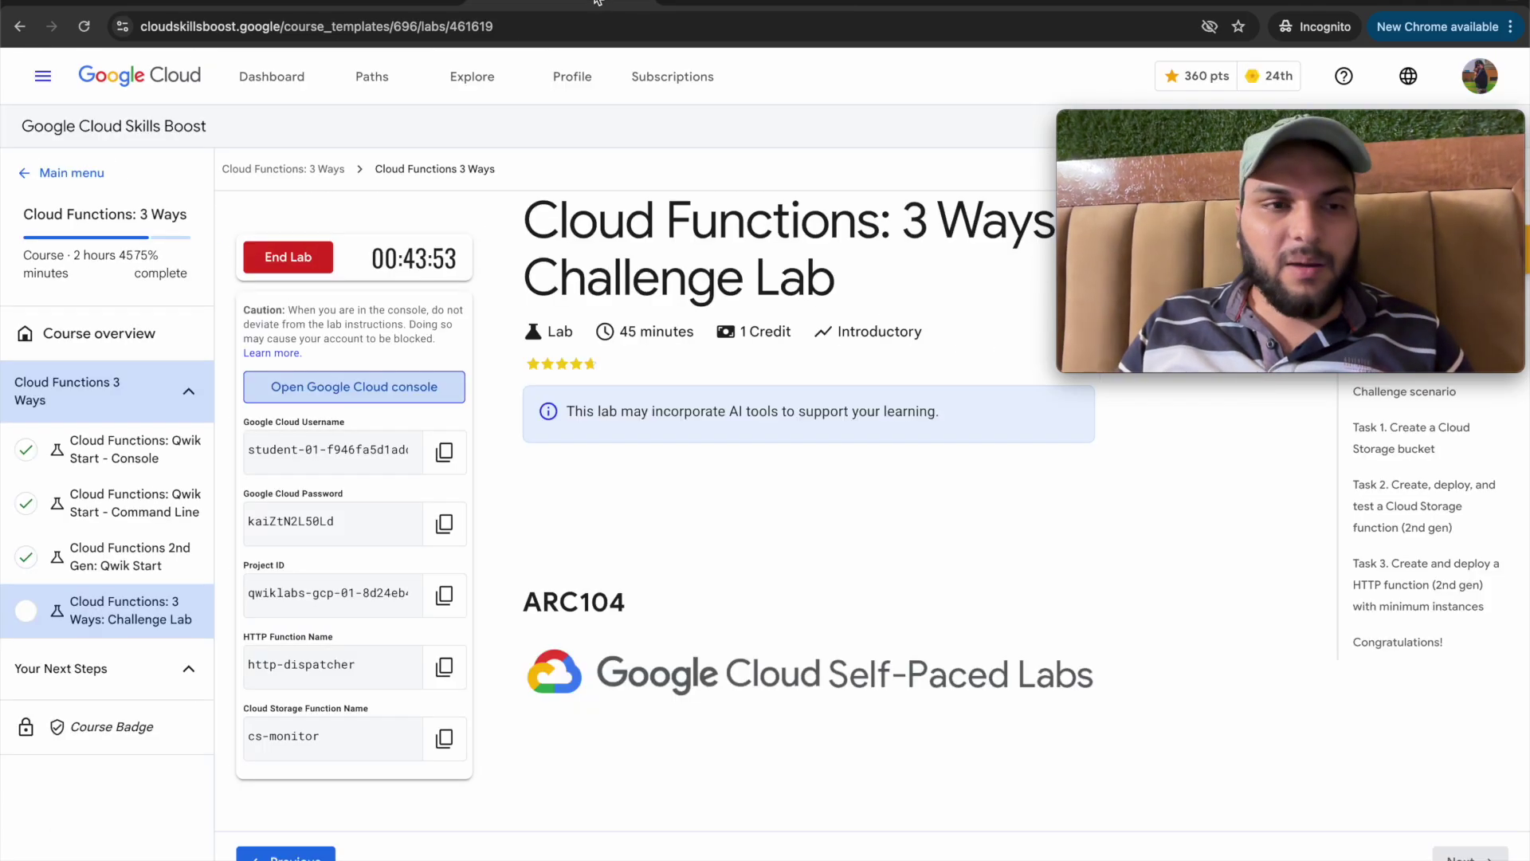
pyautogui.click(434, 674)
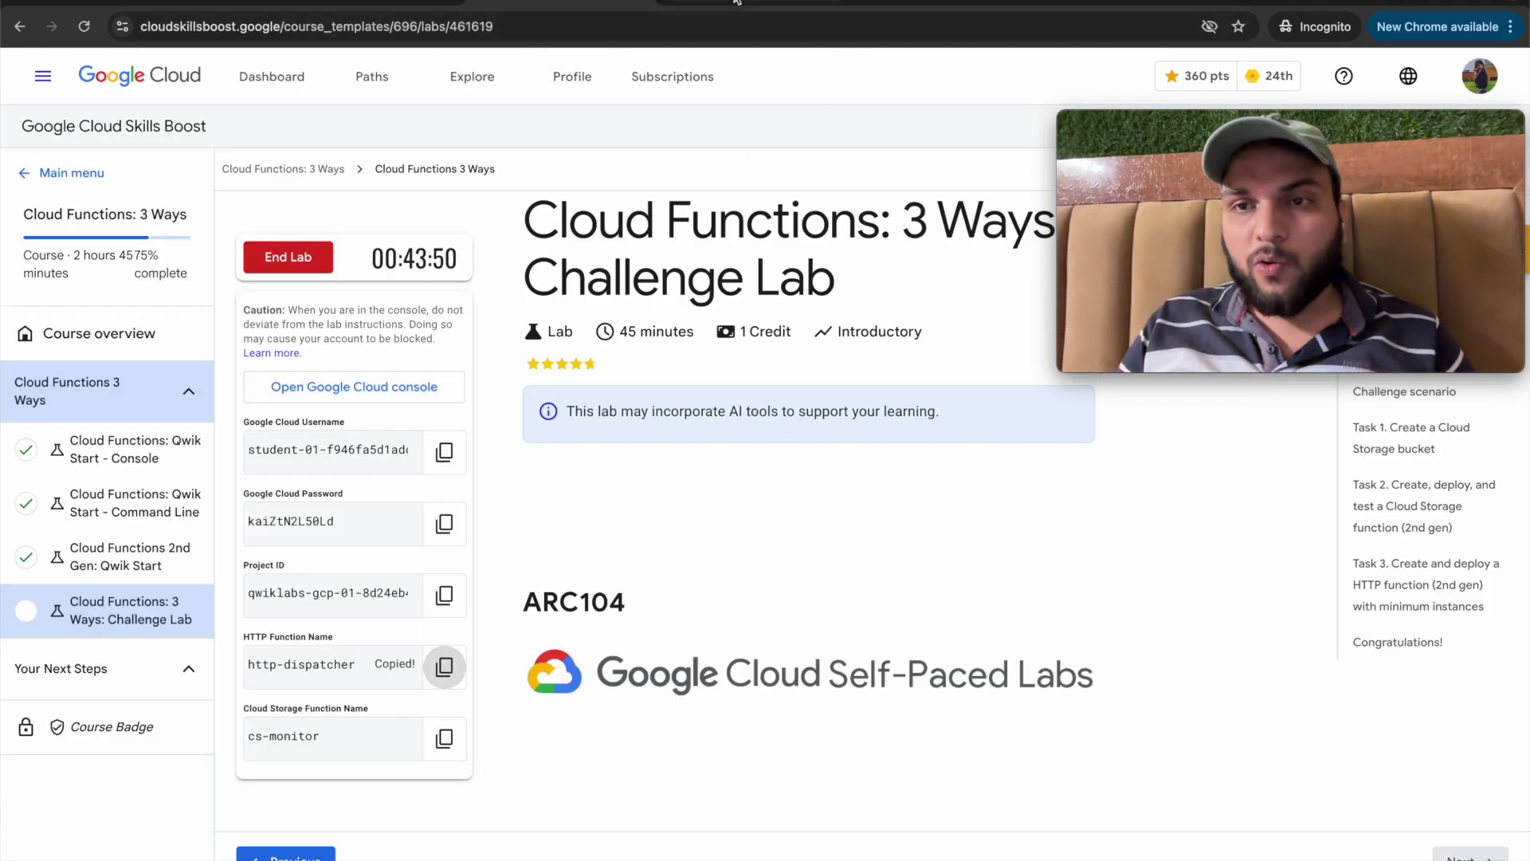
pyautogui.click(761, 7)
pyautogui.press('Return')
pyautogui.click(892, 6)
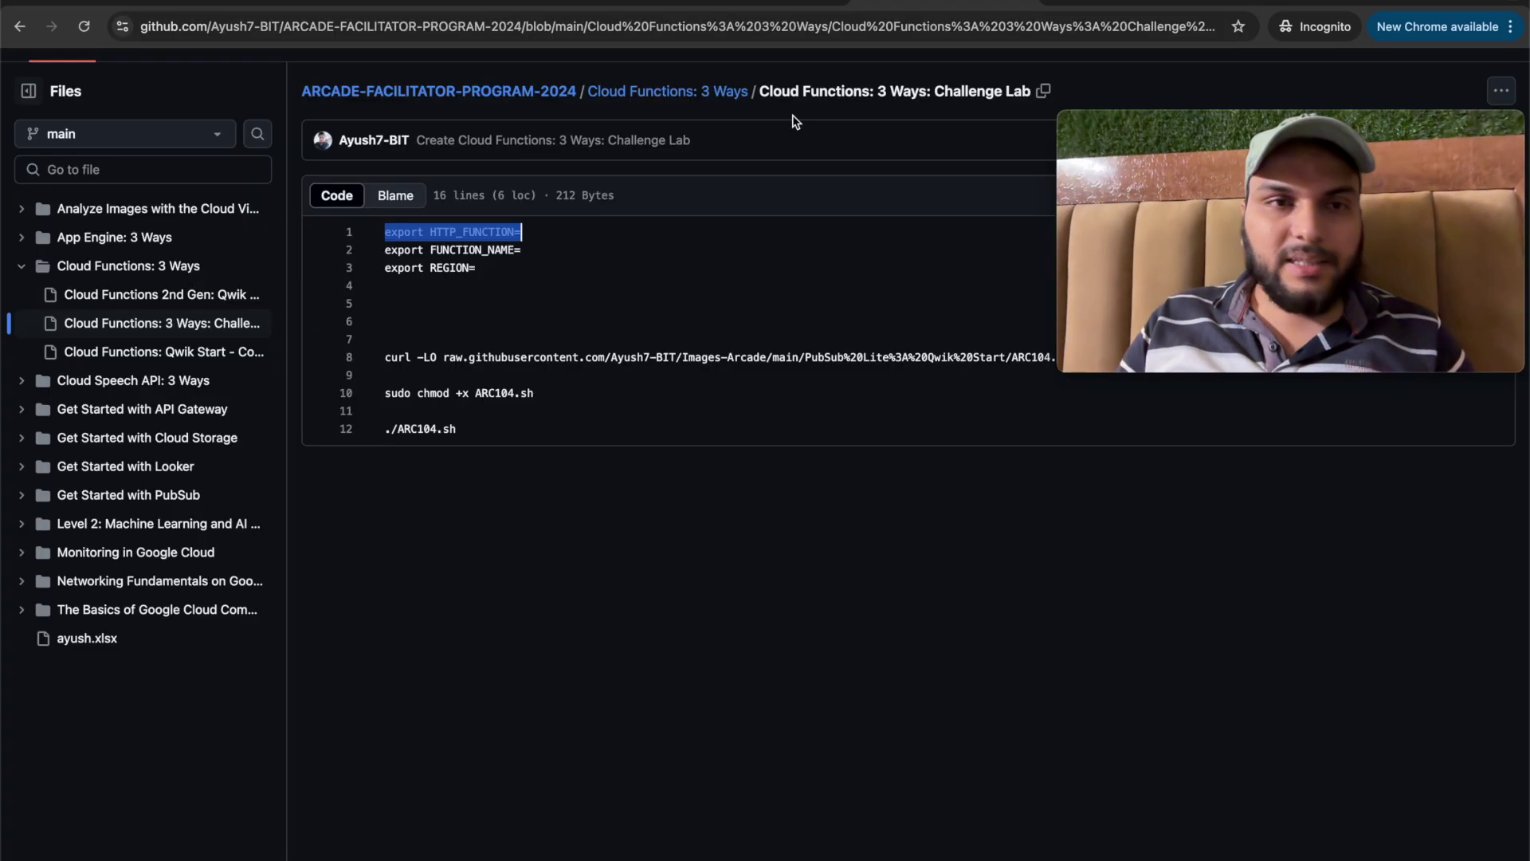
pyautogui.hotkey('ctrl', 'shift', 'Tab')
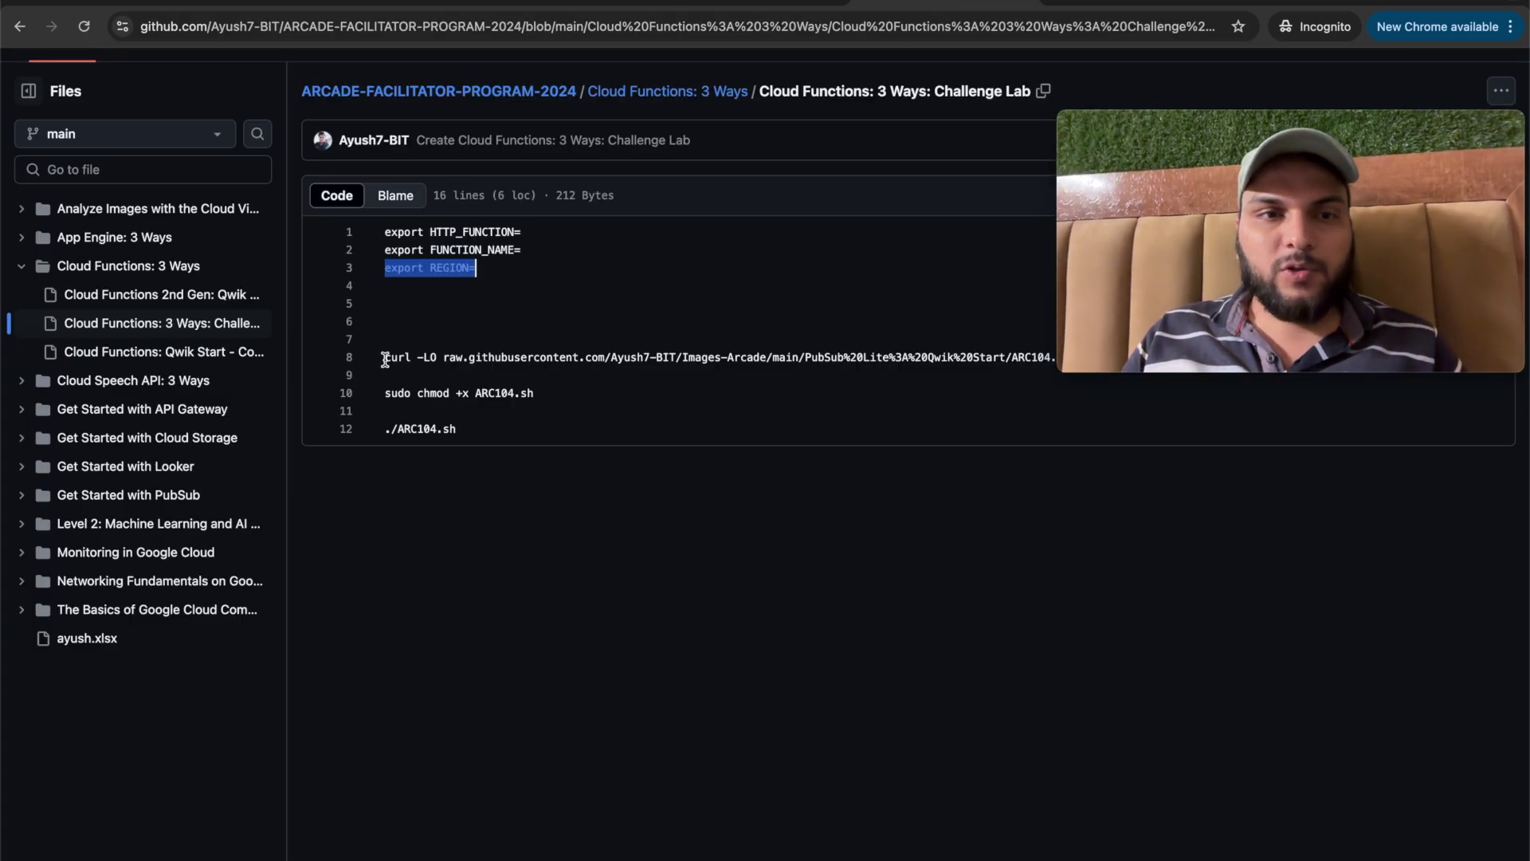
pyautogui.moveTo(375, 359); pyautogui.dragTo(463, 434)
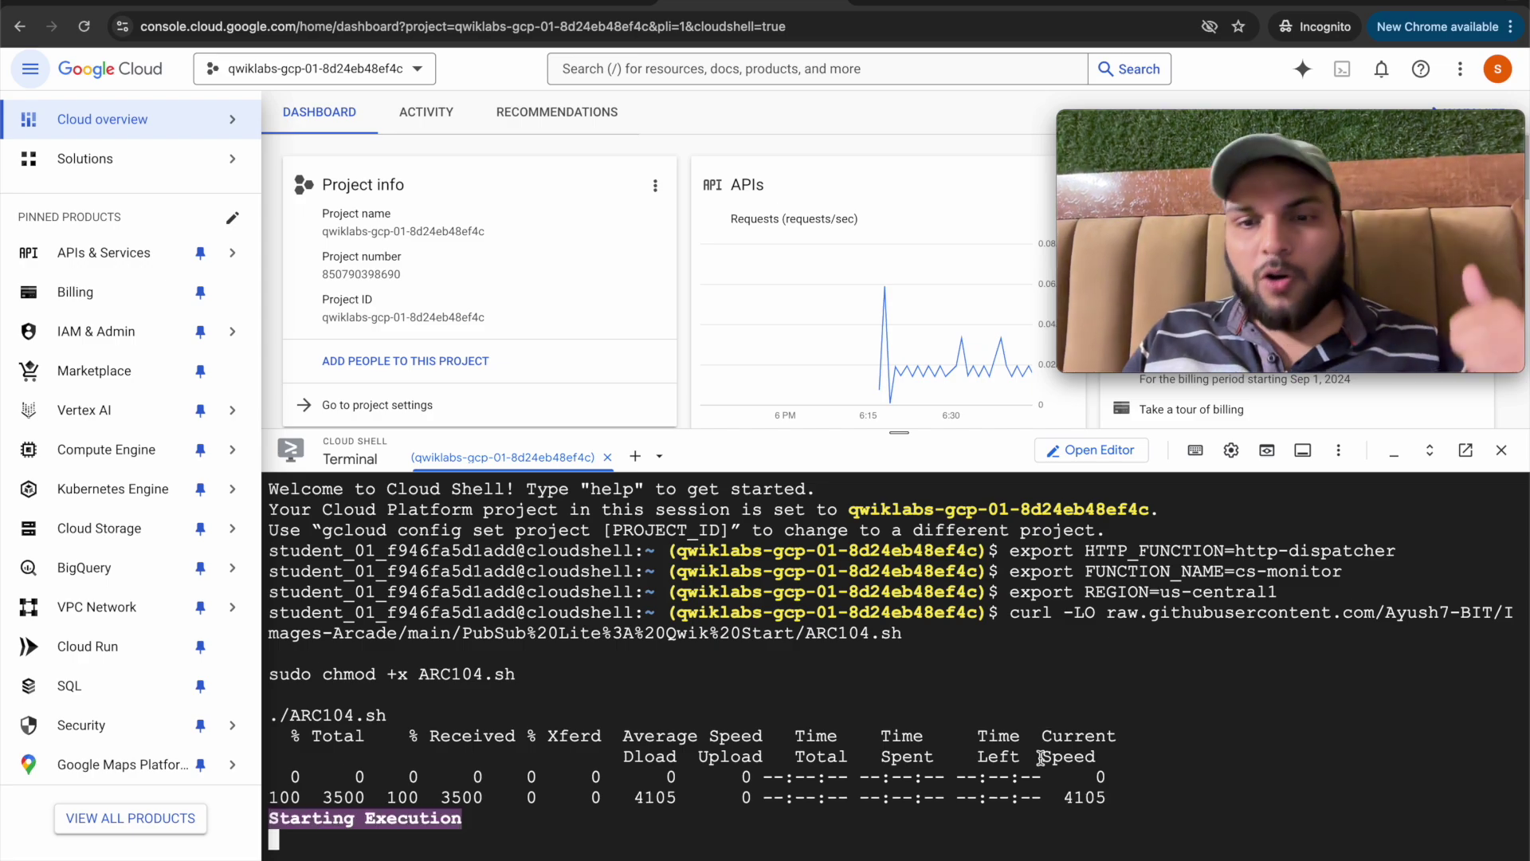
# Authorize Cloud Shell so ARC104.sh deploys http-dispatcher, then review the lab checkpoints
pyautogui.click(1058, 722)
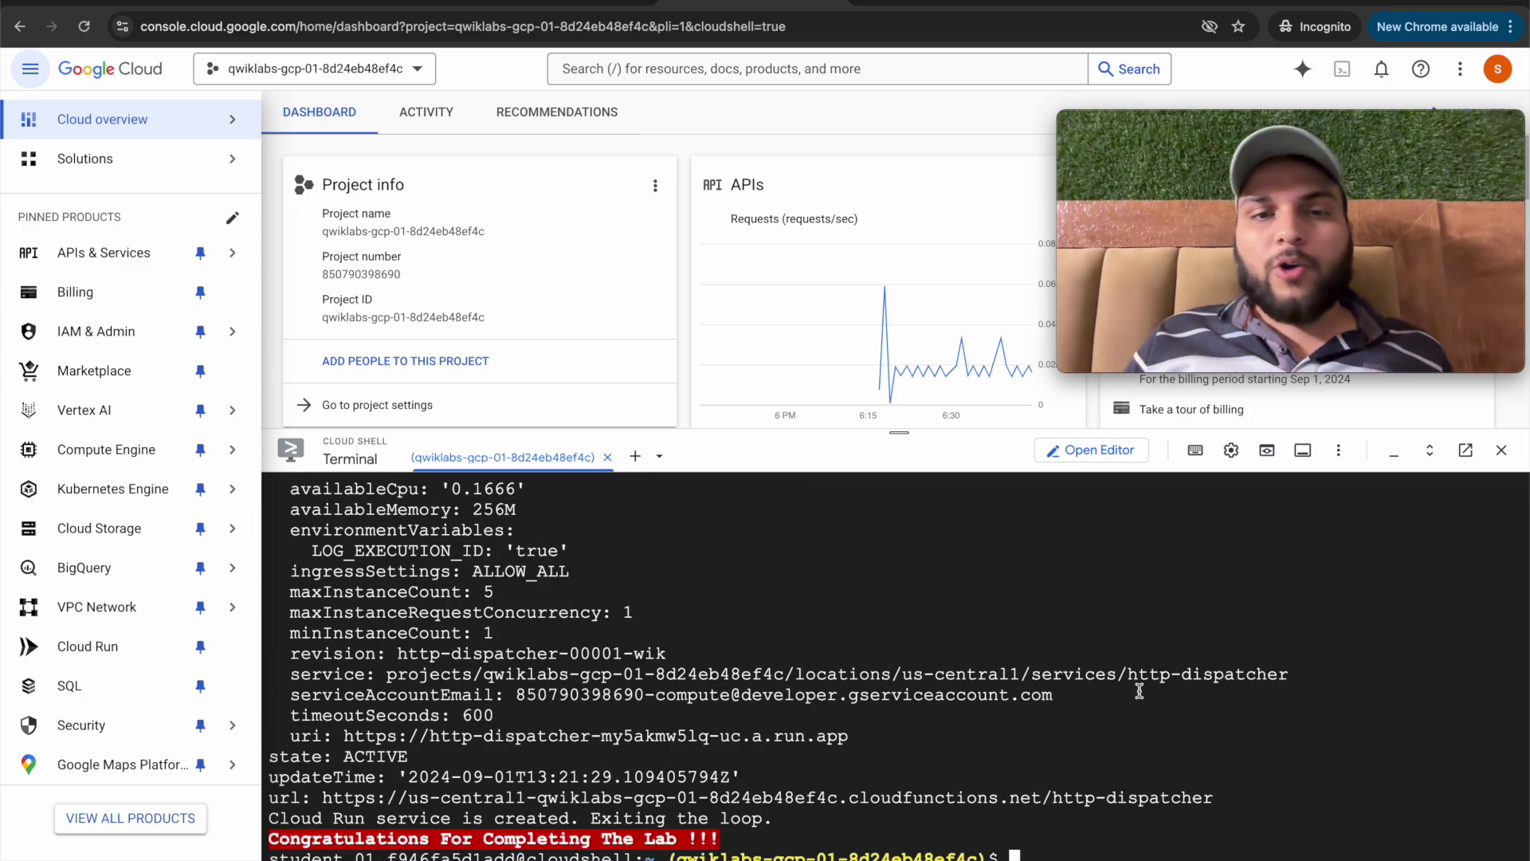
pyautogui.scroll(10, 951, 656)
pyautogui.scroll(10, 951, 656)
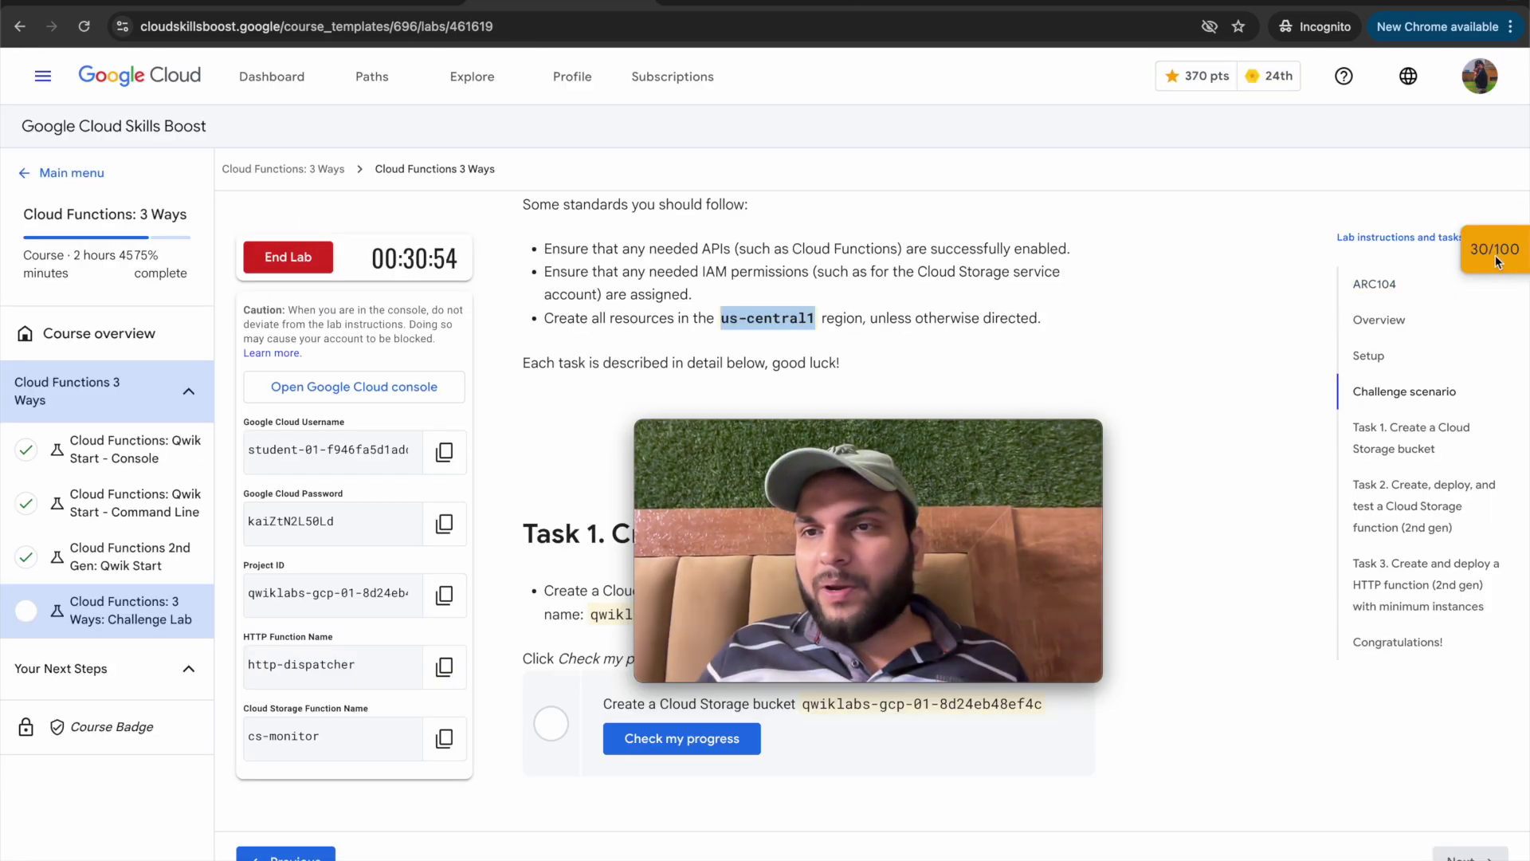
pyautogui.click(1494, 255)
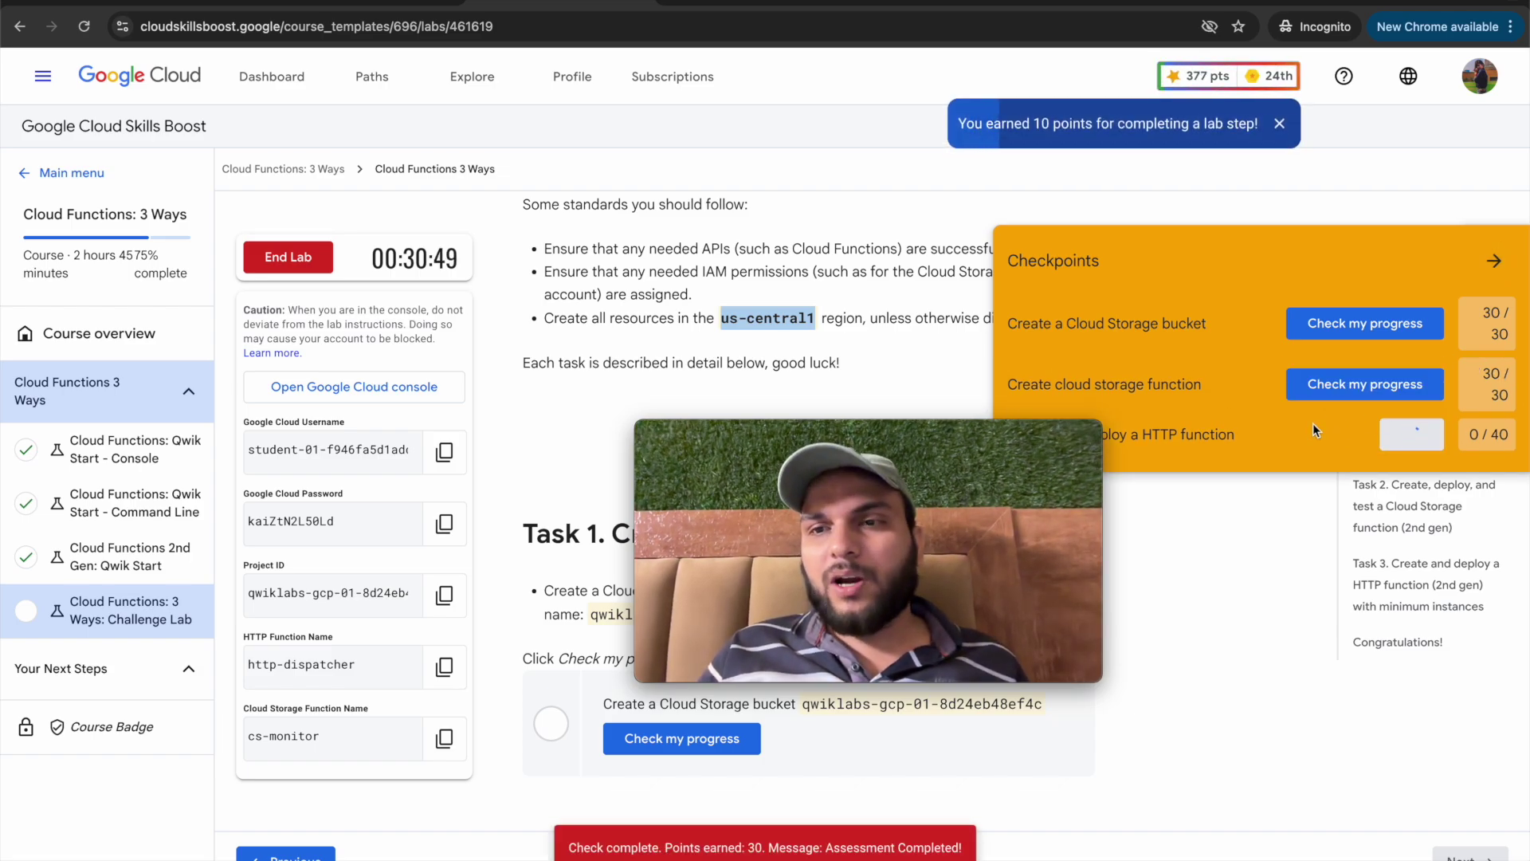
# Collapse the Checkpoints panel once the HTTP function checkpoint shows 40/40 and the lab totals 100/100
pyautogui.click(1493, 271)
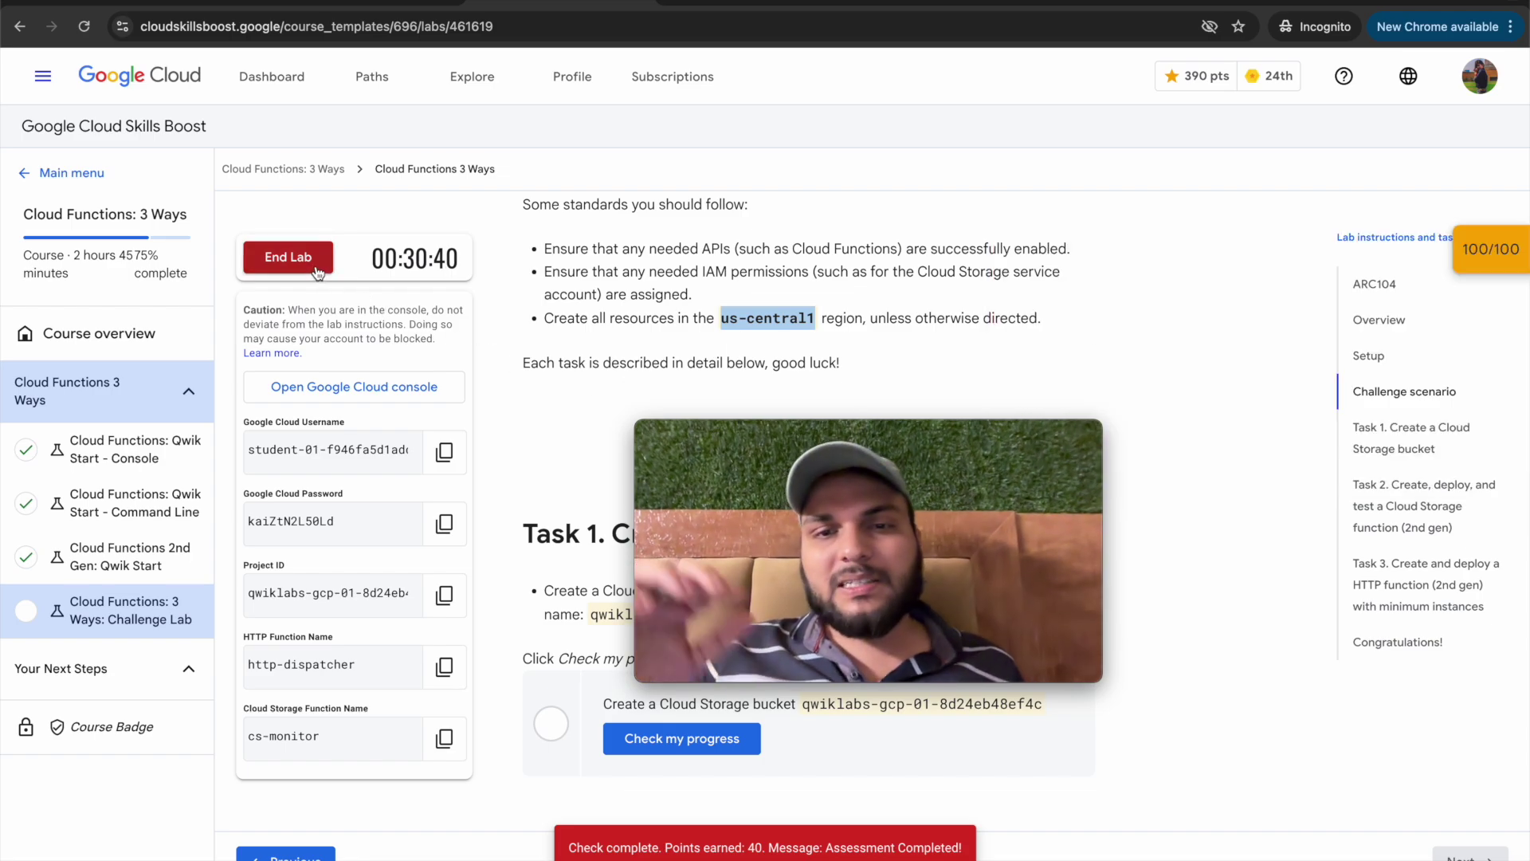